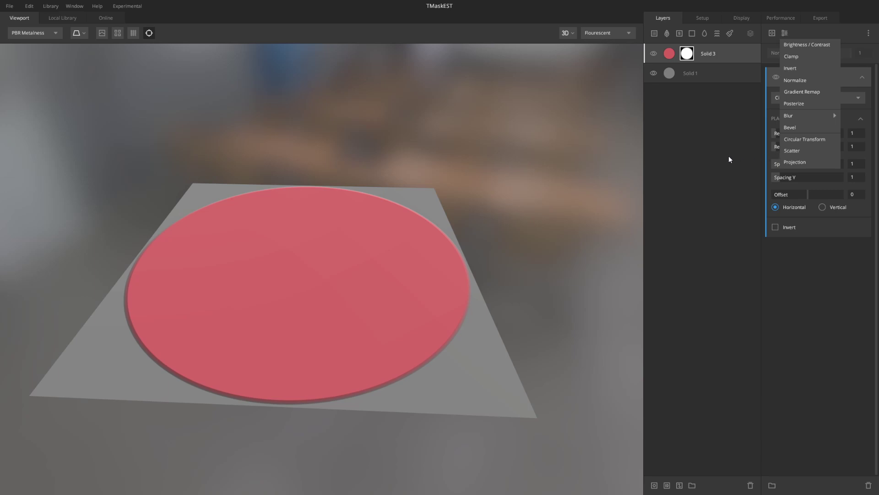
{"action": "left_click", "coordinate": [781, 227]}
{"action": "left_click", "coordinate": [785, 35]}
{"action": "left_click", "coordinate": [715, 145]}
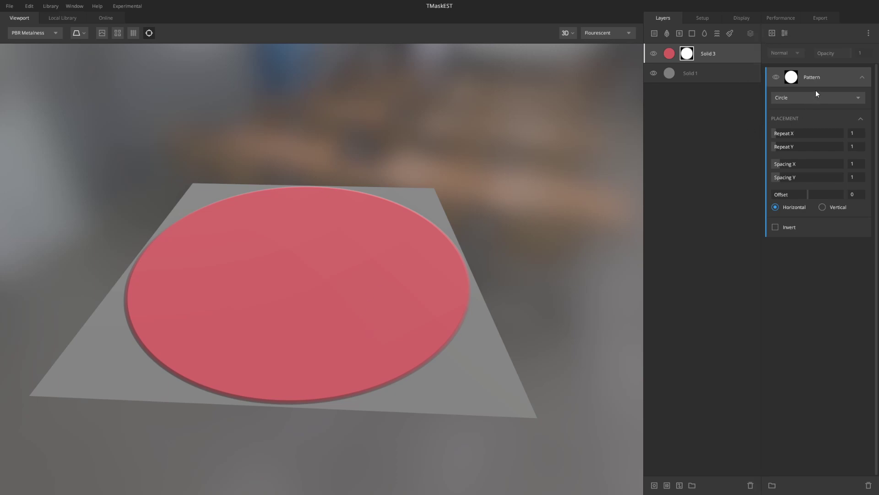
{"action": "middle_click_drag", "start_coordinate": [384, 166], "coordinate": [393, 144]}
{"action": "mouse_move", "coordinate": [375, 153]}
{"action": "left_mouse_down", "text": "alt"}
{"action": "mouse_move", "coordinate": [374, 166]}
{"action": "mouse_move", "coordinate": [376, 150]}
{"action": "left_mouse_up", "text": "alt"}
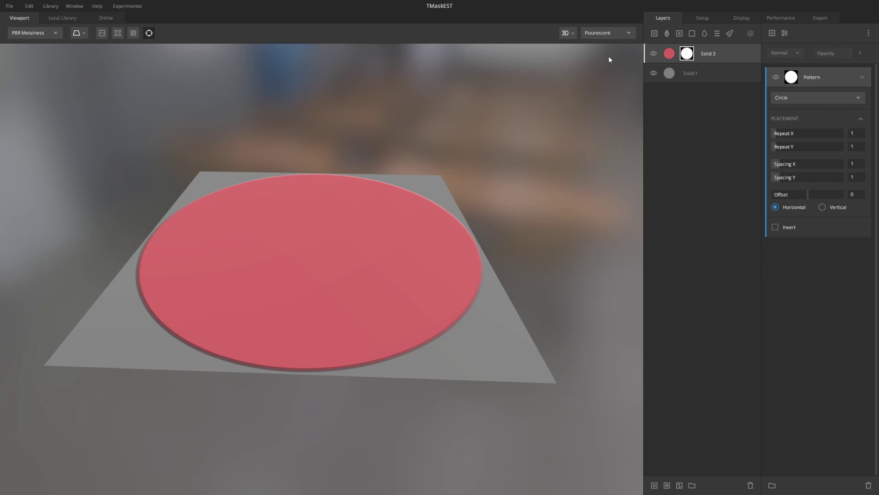
Inspect the Solid 1 base layer with Solid 3 hidden and shown, and return to Solid 3's mask.
{"action": "left_click", "coordinate": [676, 75]}
{"action": "left_click", "coordinate": [654, 53]}
{"action": "left_click", "coordinate": [653, 54]}
{"action": "left_click_drag", "start_coordinate": [523, 136], "coordinate": [522, 151], "text": "alt"}
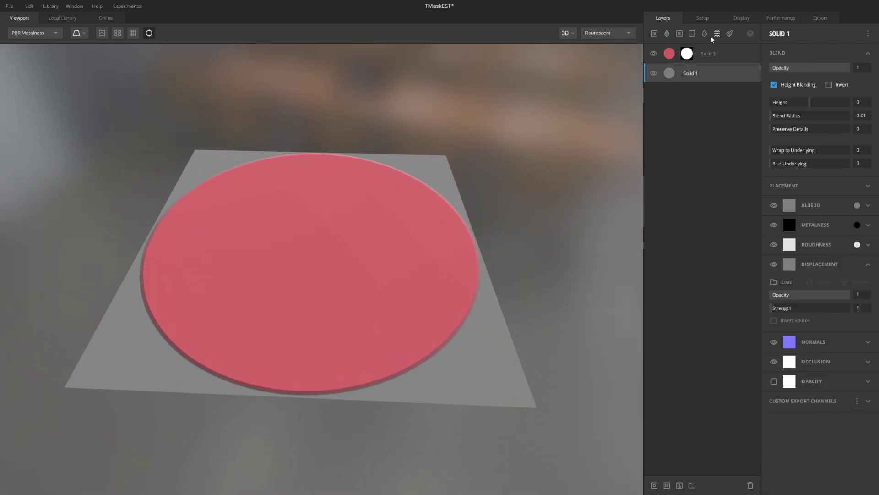
{"action": "left_click", "coordinate": [687, 54]}
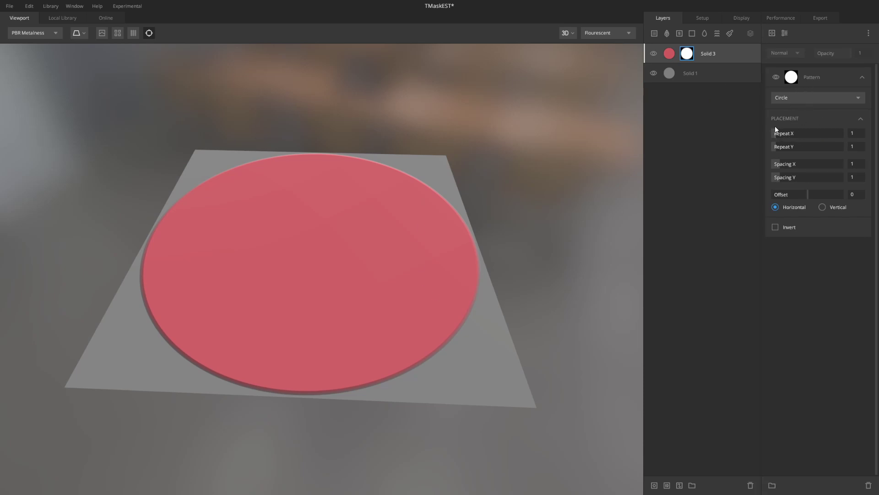
Try a different Repeat X on the circle pattern and return it to 1.
{"action": "left_click", "coordinate": [811, 75]}
{"action": "left_click_drag", "start_coordinate": [784, 131], "coordinate": [753, 132]}
{"action": "left_click", "coordinate": [860, 135]}
{"action": "type", "text": "1"}
{"action": "key", "text": "Return"}
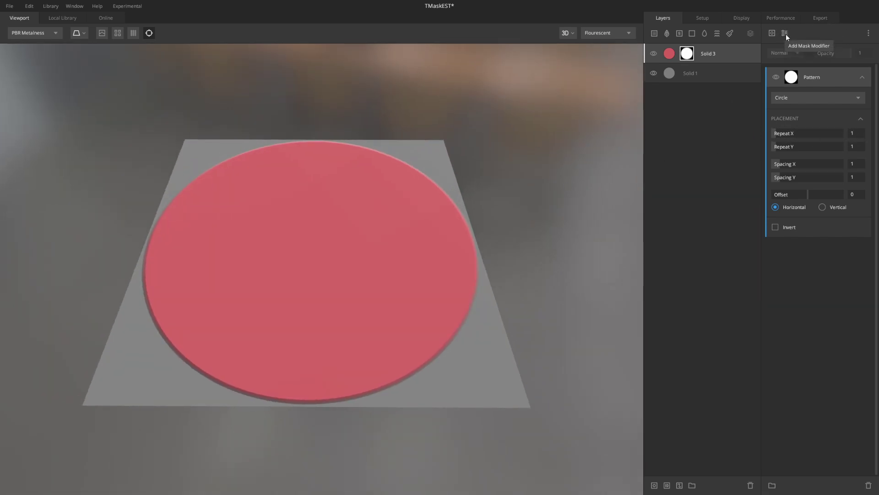
Add a Projection modifier above the circle pattern in Solid 3's mask and keep its type as Tiling.
{"action": "left_click", "coordinate": [785, 33]}
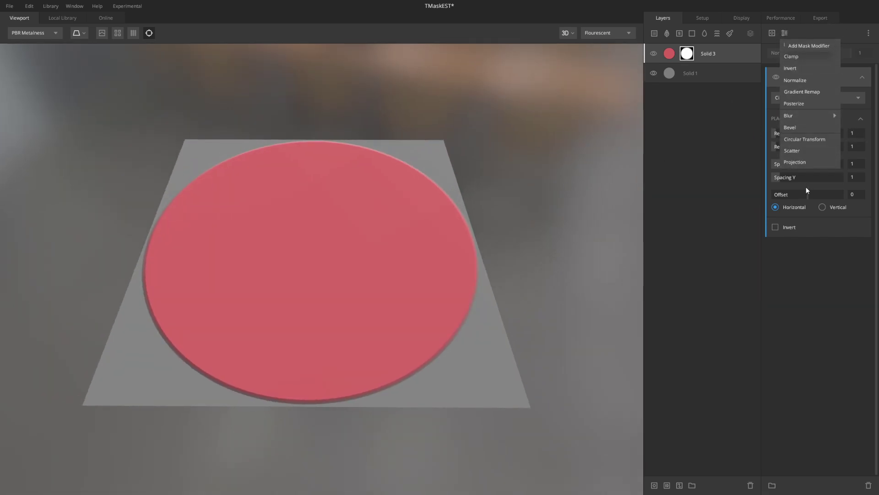
{"action": "left_click", "coordinate": [801, 162]}
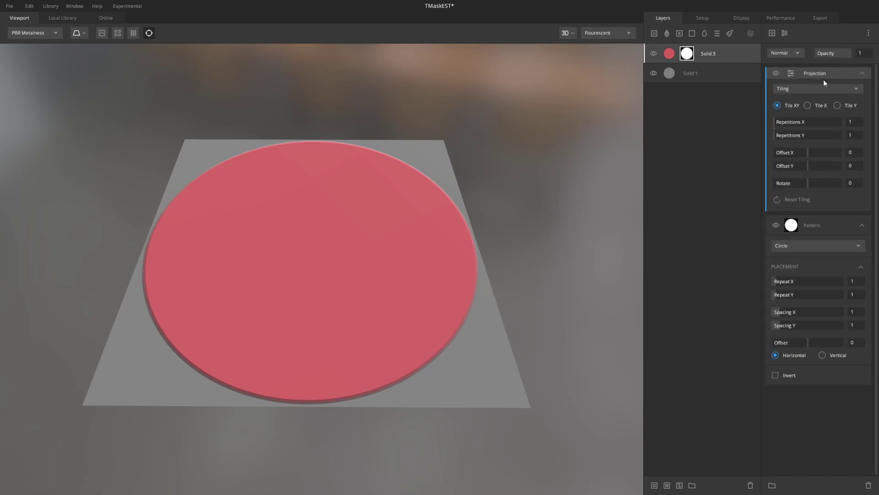
{"action": "left_click", "coordinate": [783, 88]}
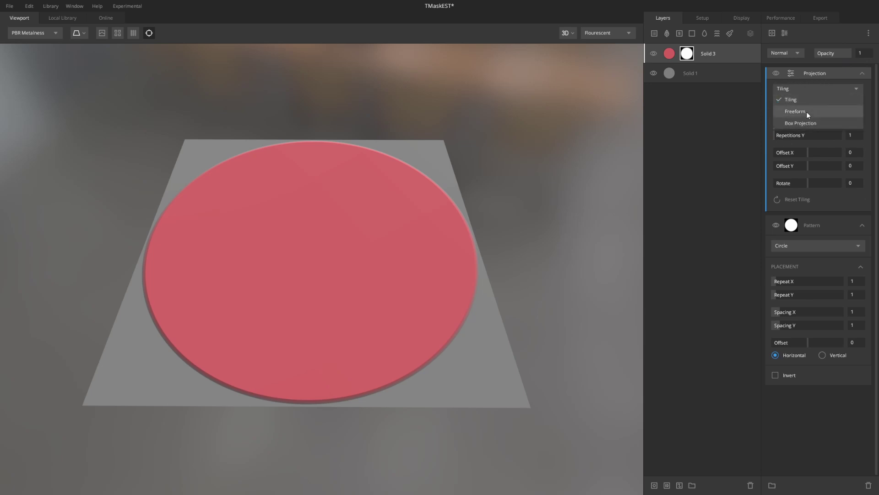
{"action": "left_click", "coordinate": [715, 132]}
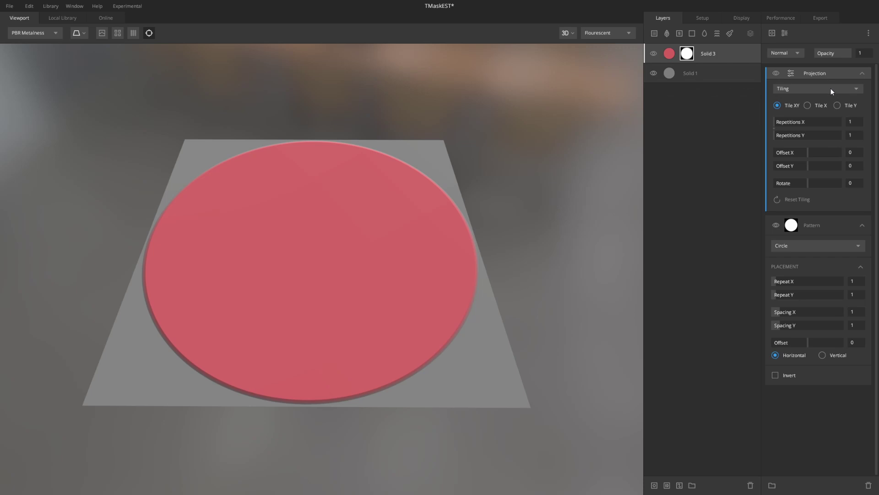
{"action": "left_click", "coordinate": [807, 87]}
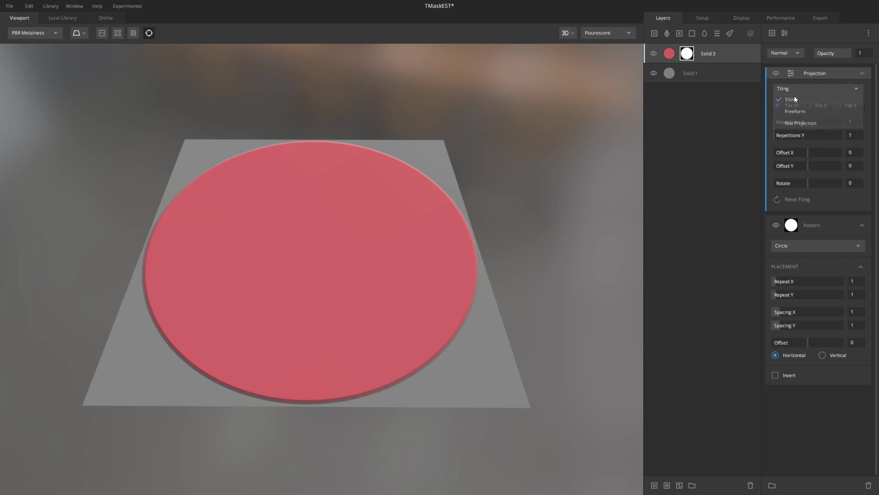
{"action": "left_click", "coordinate": [795, 98]}
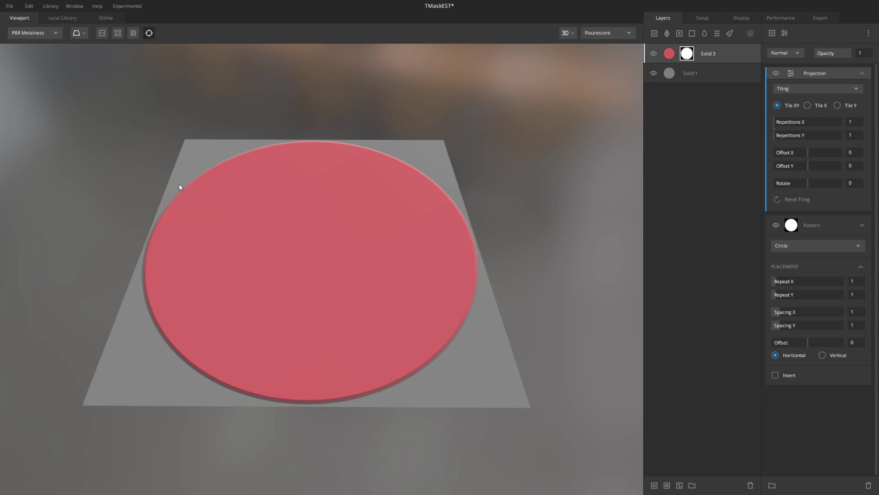
Switch the viewport to the Layer Mask display and view the plane from different angles.
{"action": "key", "text": "m"}
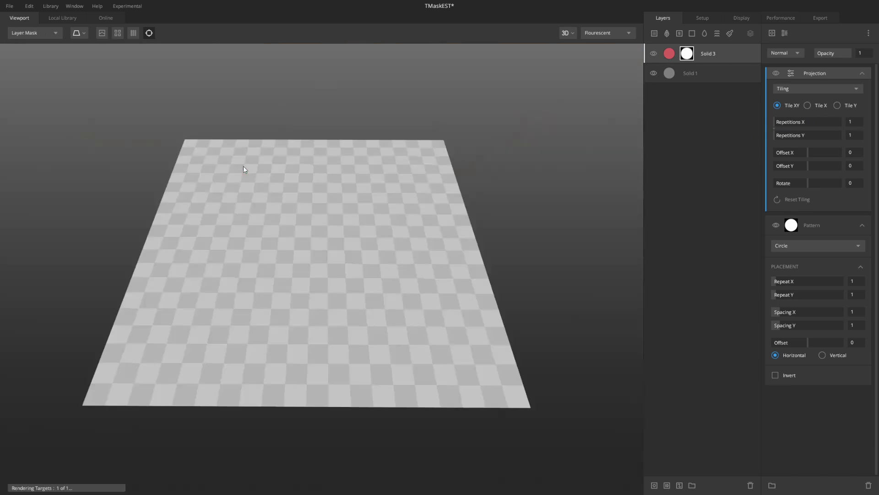
{"action": "left_click_drag", "start_coordinate": [322, 152], "coordinate": [315, 179], "text": "alt"}
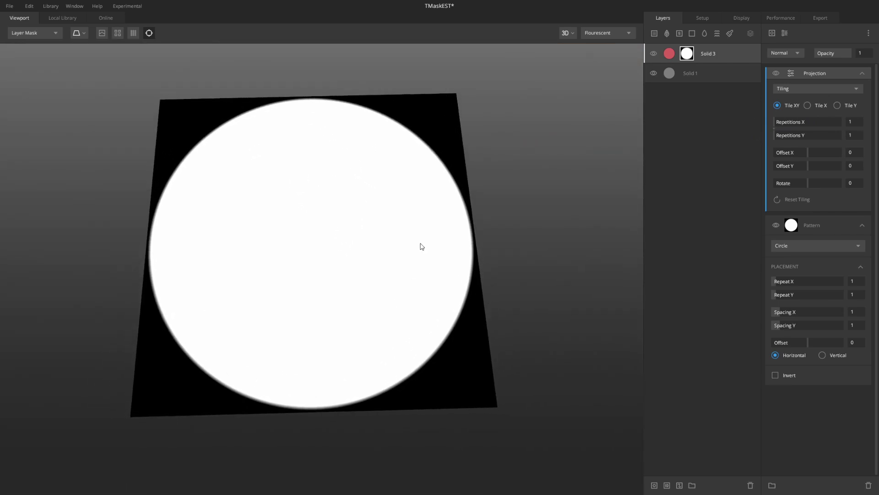
{"action": "left_click_drag", "start_coordinate": [422, 251], "coordinate": [415, 226], "text": "alt"}
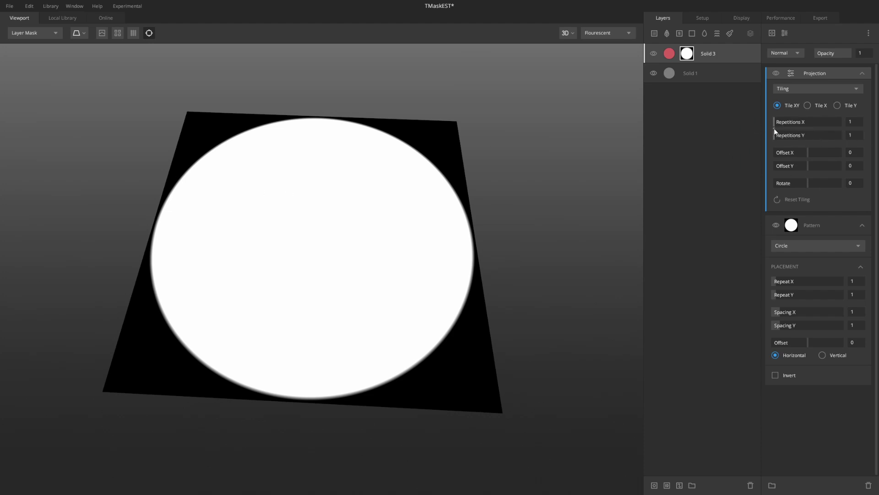
Try 10 horizontal repetitions in Tile XY and 7 repetitions in Tile X, returning the repetitions to 1 each time.
{"action": "left_click_drag", "start_coordinate": [774, 128], "coordinate": [815, 123]}
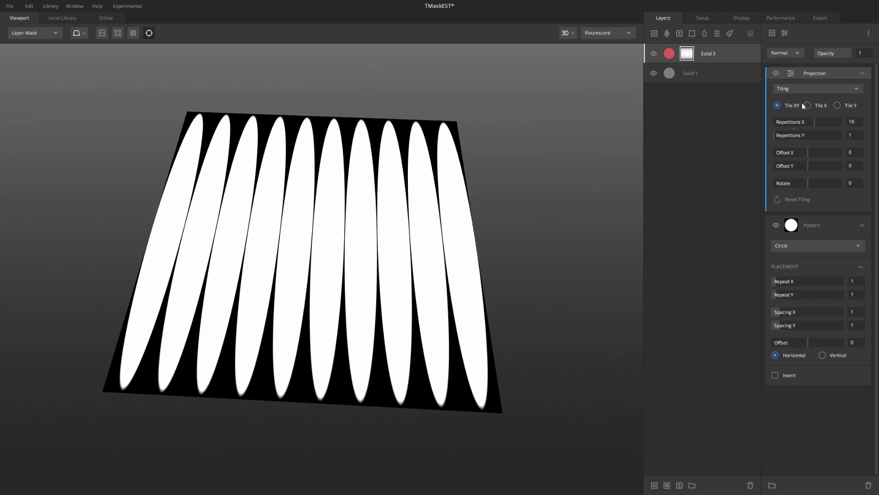
{"action": "left_click_drag", "start_coordinate": [814, 122], "coordinate": [754, 122]}
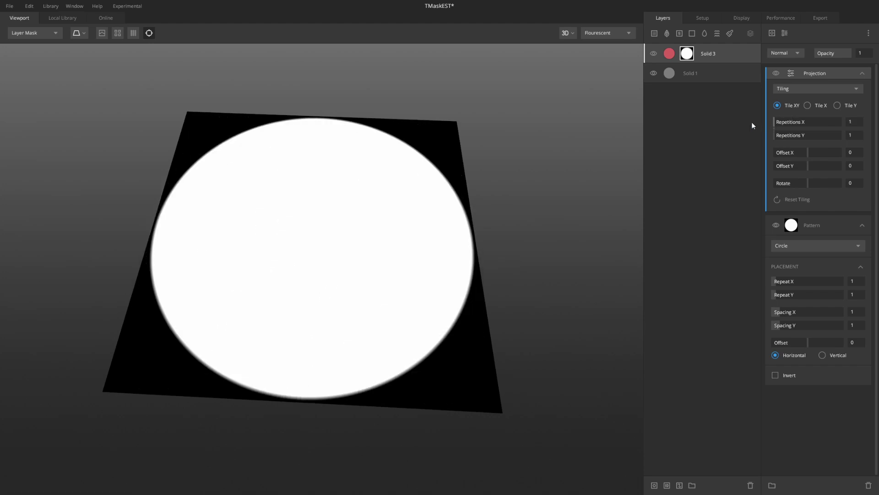
{"action": "left_click", "coordinate": [808, 105]}
{"action": "left_click_drag", "start_coordinate": [776, 122], "coordinate": [800, 130]}
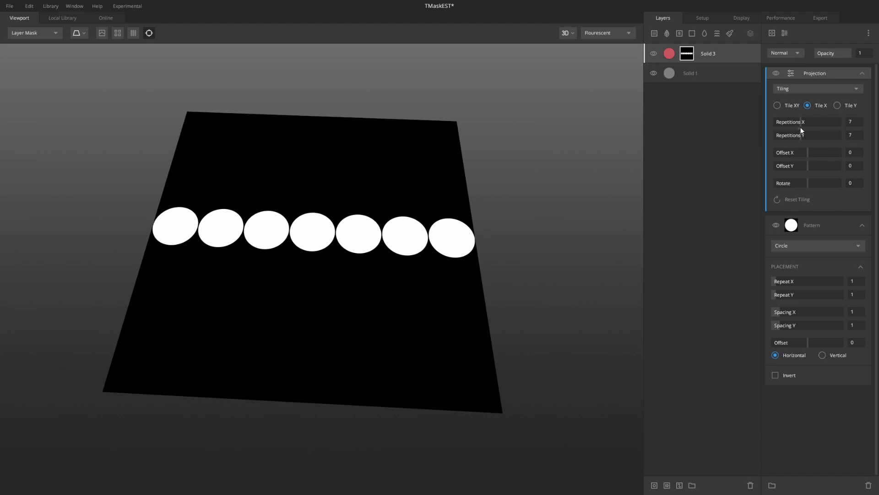
{"action": "left_click_drag", "start_coordinate": [799, 129], "coordinate": [774, 123]}
Try Tile Y with 7 repetitions on both axes and return the repetitions to 1.
{"action": "left_click", "coordinate": [837, 105]}
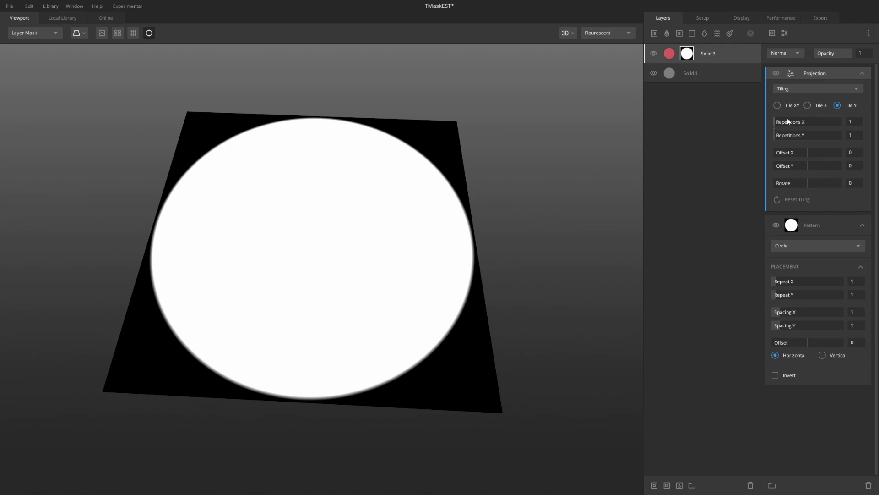
{"action": "left_click_drag", "start_coordinate": [774, 131], "coordinate": [802, 128]}
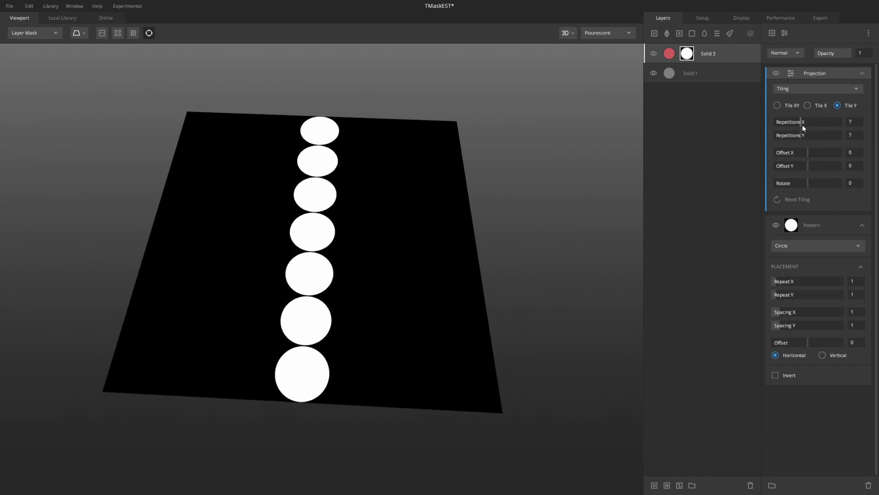
{"action": "left_click_drag", "start_coordinate": [801, 124], "coordinate": [769, 114]}
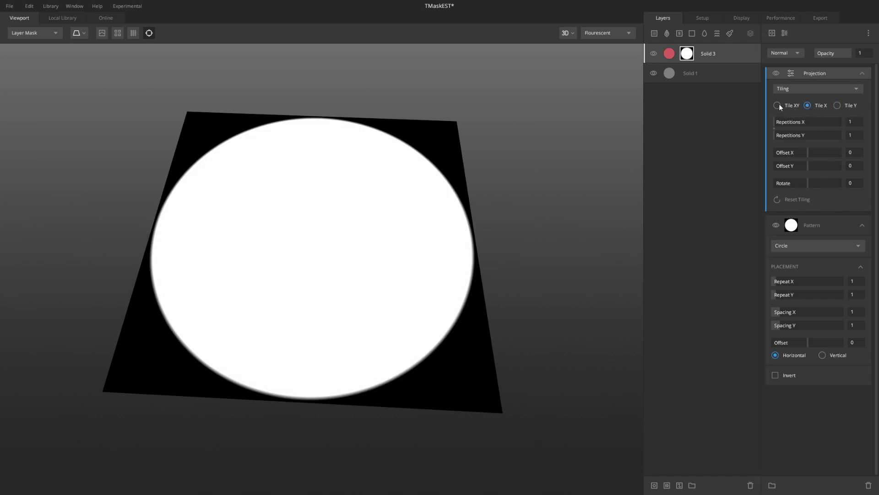
Tile the circle in both directions with Tile XY and 3 repetitions on X and Y.
{"action": "mouse_move", "coordinate": [778, 128]}
{"action": "left_mouse_down"}
{"action": "mouse_move", "coordinate": [806, 130]}
{"action": "mouse_move", "coordinate": [776, 123]}
{"action": "mouse_move", "coordinate": [788, 122]}
{"action": "left_mouse_up"}
{"action": "left_click", "coordinate": [778, 105]}
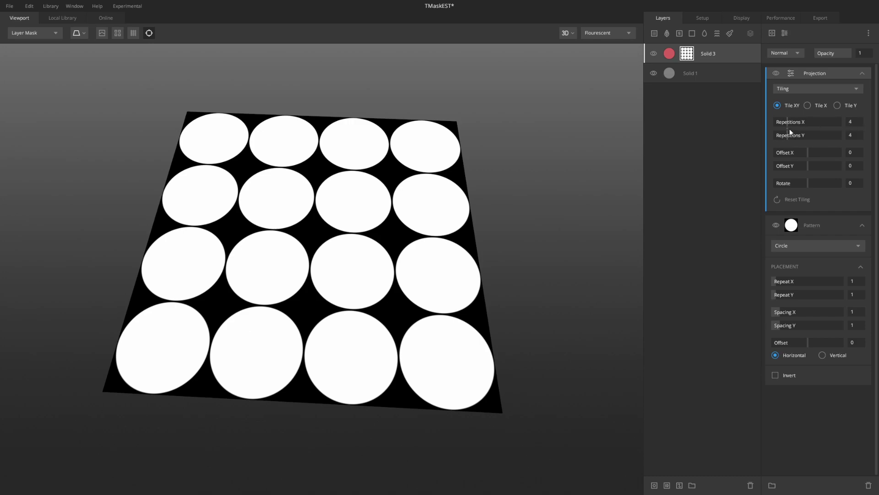
{"action": "mouse_move", "coordinate": [787, 129]}
{"action": "left_mouse_down"}
{"action": "mouse_move", "coordinate": [752, 121]}
{"action": "mouse_move", "coordinate": [797, 128]}
{"action": "mouse_move", "coordinate": [784, 124]}
{"action": "left_mouse_up"}
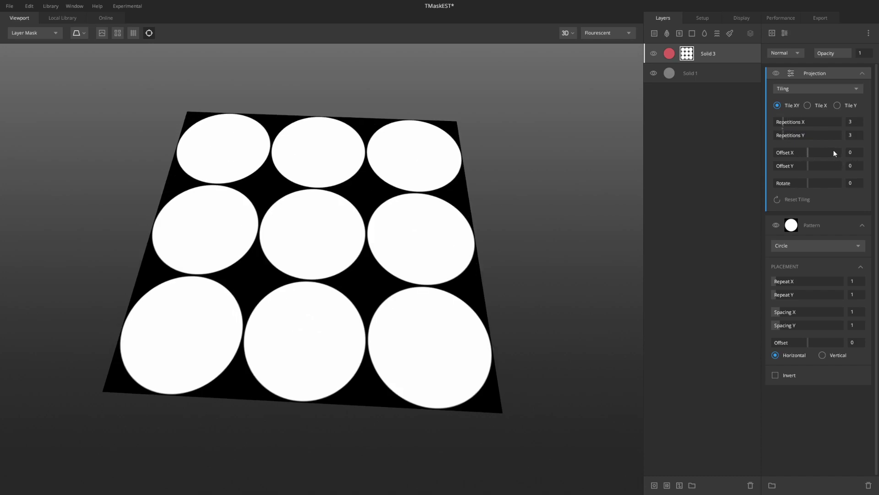
Shift the tiling with Offset X to -0.187 and 0.585, checking the seams in the tiled preview.
{"action": "mouse_move", "coordinate": [808, 151]}
{"action": "left_mouse_down"}
{"action": "mouse_move", "coordinate": [828, 155]}
{"action": "mouse_move", "coordinate": [802, 152]}
{"action": "left_mouse_up"}
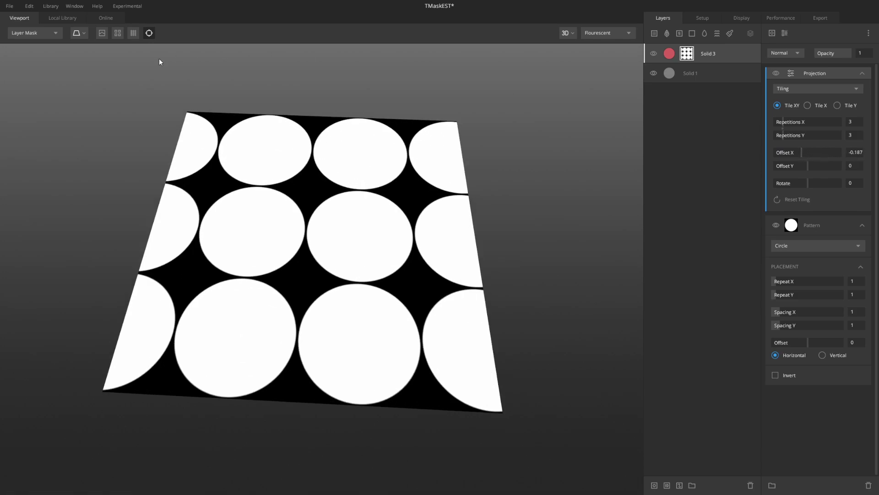
{"action": "left_click", "coordinate": [118, 33]}
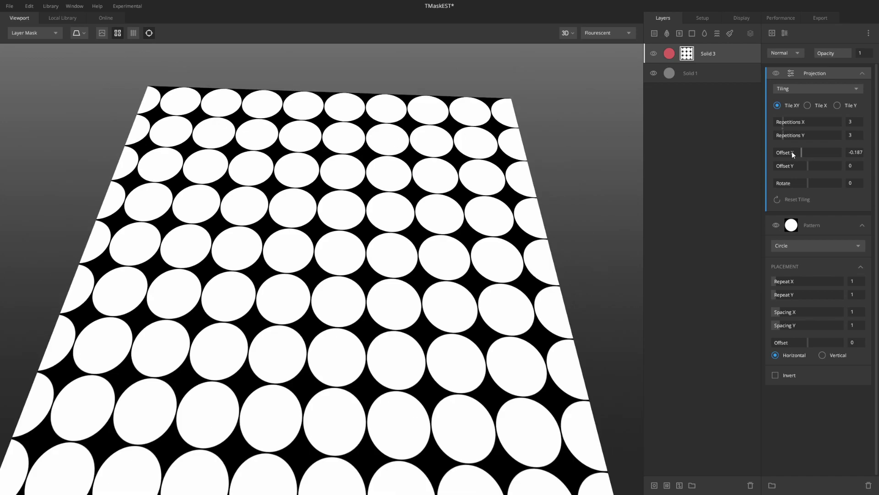
{"action": "left_click_drag", "start_coordinate": [802, 152], "coordinate": [827, 152]}
{"action": "left_click", "coordinate": [118, 34]}
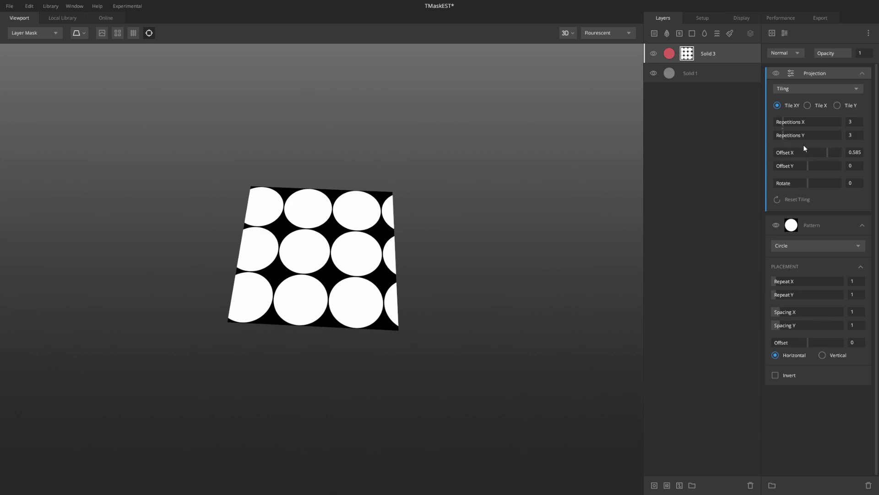
{"action": "left_click", "coordinate": [118, 33]}
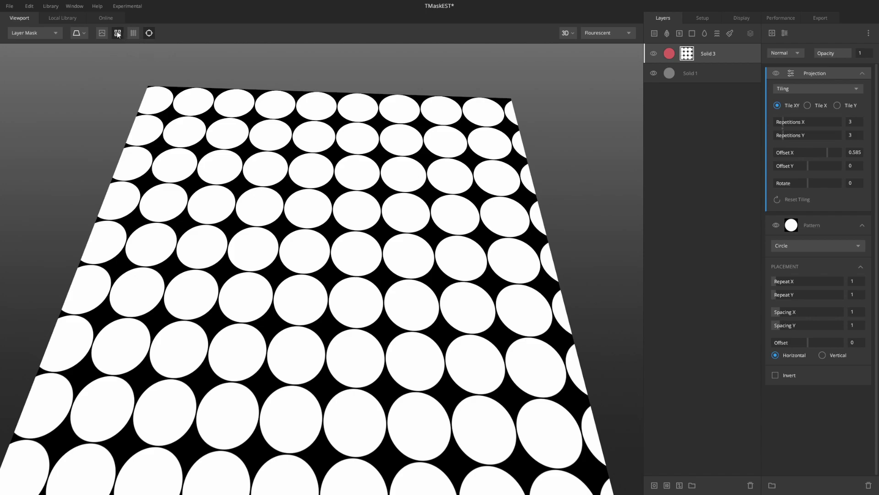
{"action": "left_click", "coordinate": [117, 33]}
Reset Offset X to 0, try a negative Offset Y, and return it to 0.
{"action": "left_click_drag", "start_coordinate": [829, 151], "coordinate": [801, 166]}
{"action": "key", "text": "Return"}
{"action": "left_click", "coordinate": [856, 165]}
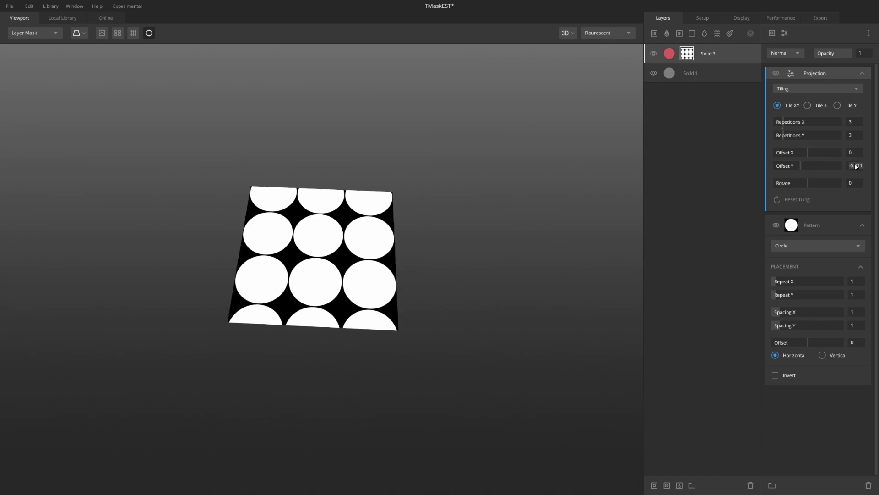
{"action": "type", "text": "0"}
{"action": "key", "text": "Return"}
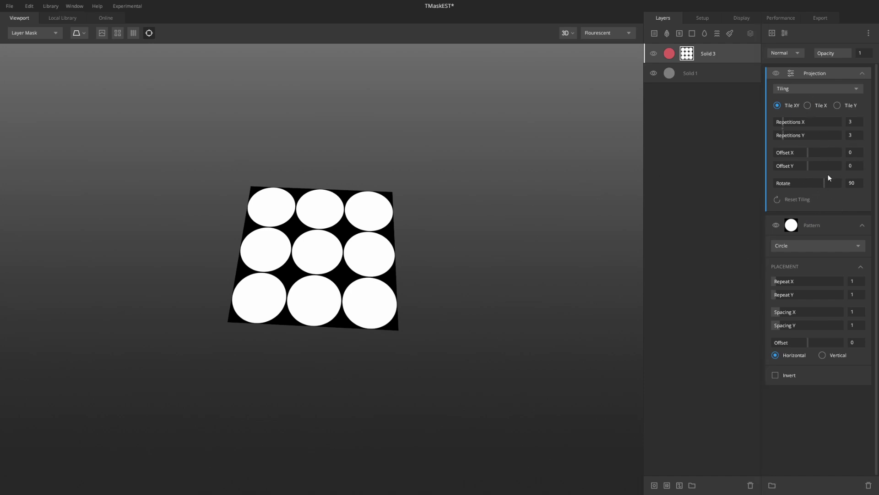
Try rotating the tiling in Tile XY and Tile X, and restore a rotation of 0 with Tile XY.
{"action": "left_click_drag", "start_coordinate": [825, 185], "coordinate": [810, 183]}
{"action": "left_click", "coordinate": [807, 105]}
{"action": "mouse_move", "coordinate": [809, 183]}
{"action": "left_mouse_down"}
{"action": "mouse_move", "coordinate": [845, 186]}
{"action": "mouse_move", "coordinate": [807, 179]}
{"action": "left_mouse_up"}
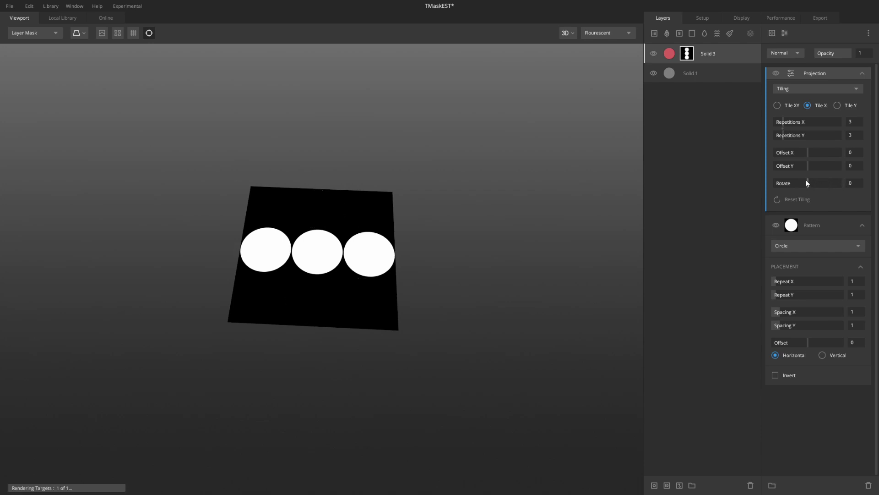
{"action": "left_click", "coordinate": [778, 105]}
Change the Projection modifier's type from Tiling to Freeform.
{"action": "scroll", "coordinate": [463, 227], "scroll_direction": "up", "scroll_amount": 2}
{"action": "left_click", "coordinate": [842, 88]}
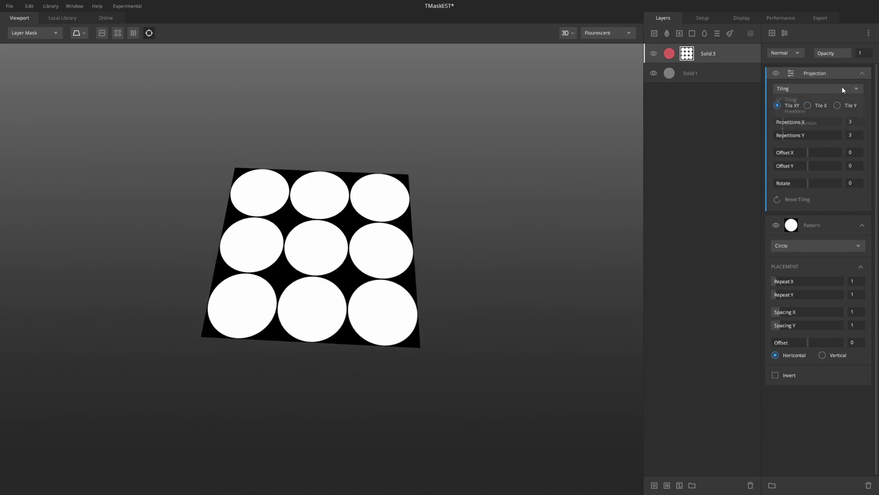
{"action": "left_click", "coordinate": [799, 114]}
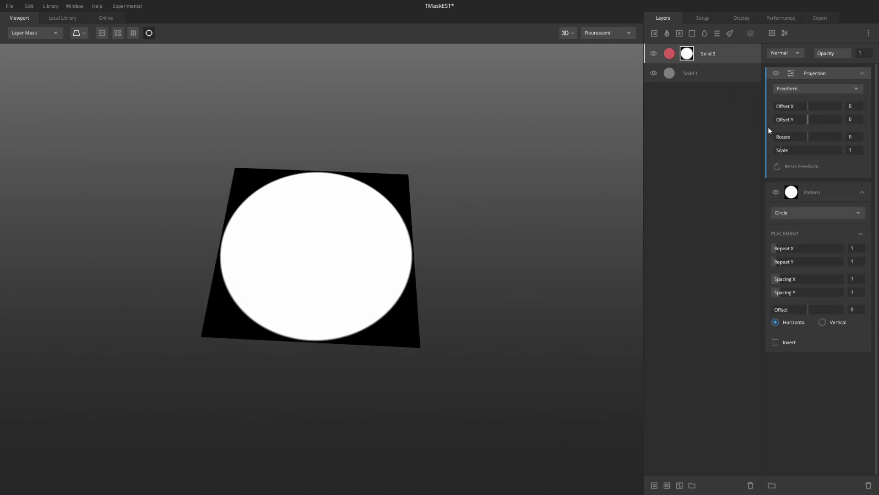
Try a Freeform Offset X of -0.129 on the circle mask and reset it to 0.
{"action": "scroll", "coordinate": [526, 191], "scroll_direction": "up", "scroll_amount": 2}
{"action": "scroll", "coordinate": [552, 318], "scroll_direction": "down", "scroll_amount": 3}
{"action": "scroll", "coordinate": [523, 298], "scroll_direction": "up", "scroll_amount": 3}
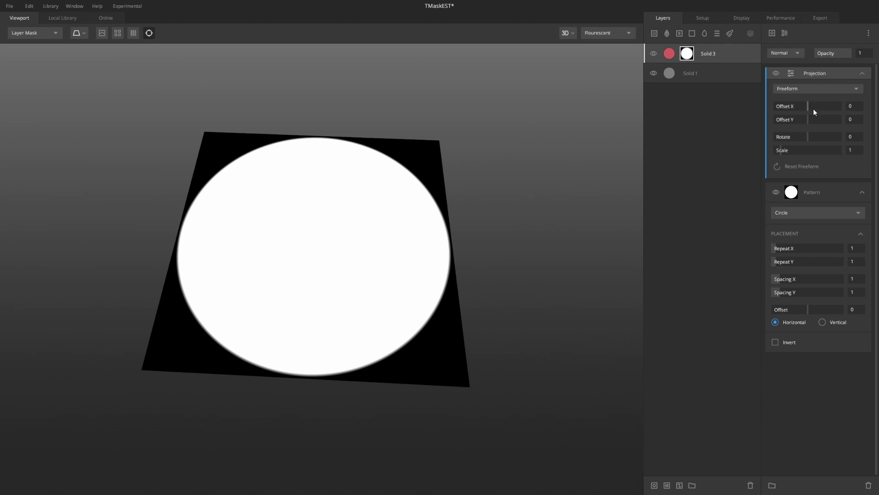
{"action": "mouse_move", "coordinate": [807, 105]}
{"action": "left_mouse_down"}
{"action": "mouse_move", "coordinate": [821, 106]}
{"action": "mouse_move", "coordinate": [792, 104]}
{"action": "mouse_move", "coordinate": [803, 111]}
{"action": "left_mouse_up"}
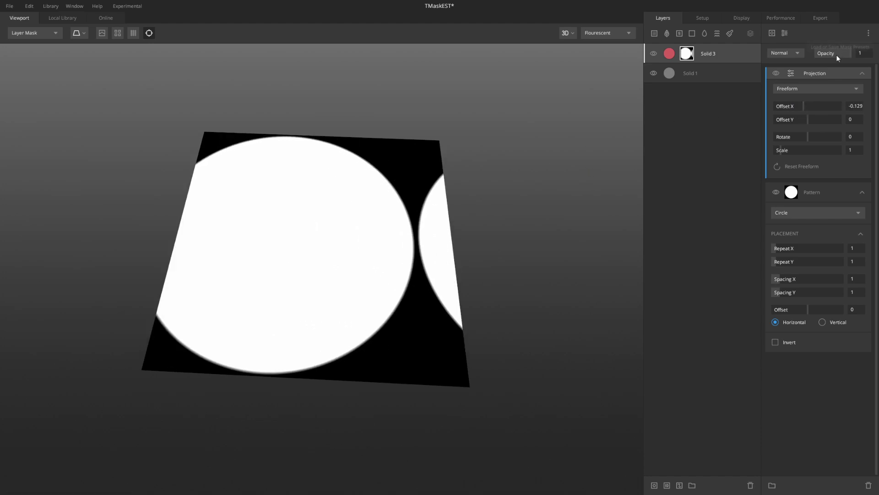
{"action": "left_click_drag", "start_coordinate": [801, 110], "coordinate": [804, 106]}
{"action": "left_click", "coordinate": [857, 106]}
{"action": "type", "text": "0"}
{"action": "key", "text": "Return"}
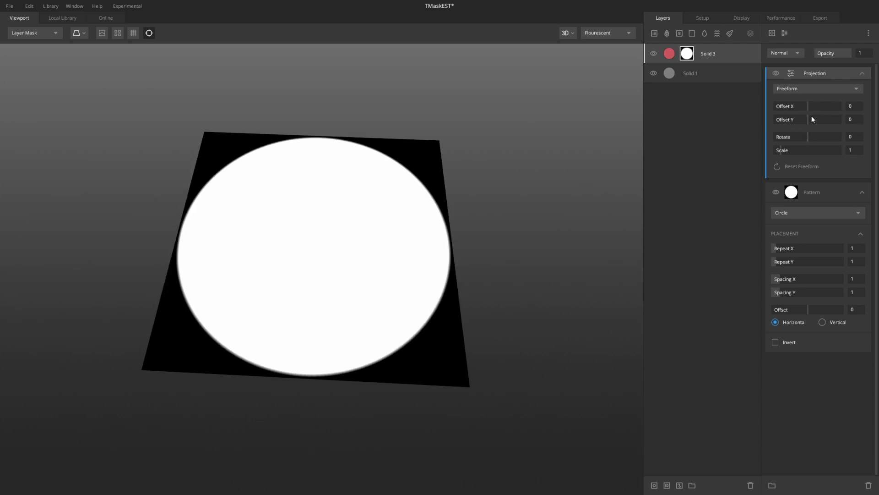
Reduce the Freeform projection's scale to 0.653 and change the mask pattern's shape to Square.
{"action": "mouse_move", "coordinate": [780, 153]}
{"action": "left_mouse_down"}
{"action": "mouse_move", "coordinate": [787, 148]}
{"action": "mouse_move", "coordinate": [774, 147]}
{"action": "mouse_move", "coordinate": [779, 153]}
{"action": "left_mouse_up"}
{"action": "left_click", "coordinate": [809, 212]}
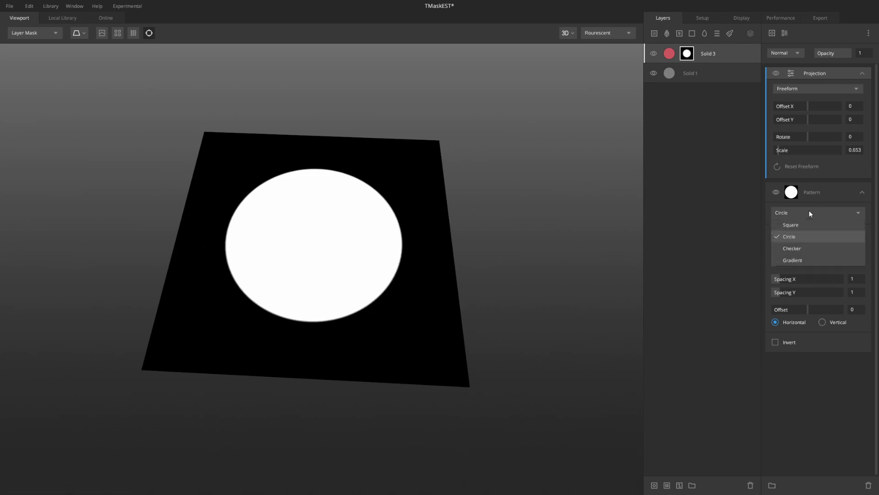
{"action": "left_click", "coordinate": [806, 223]}
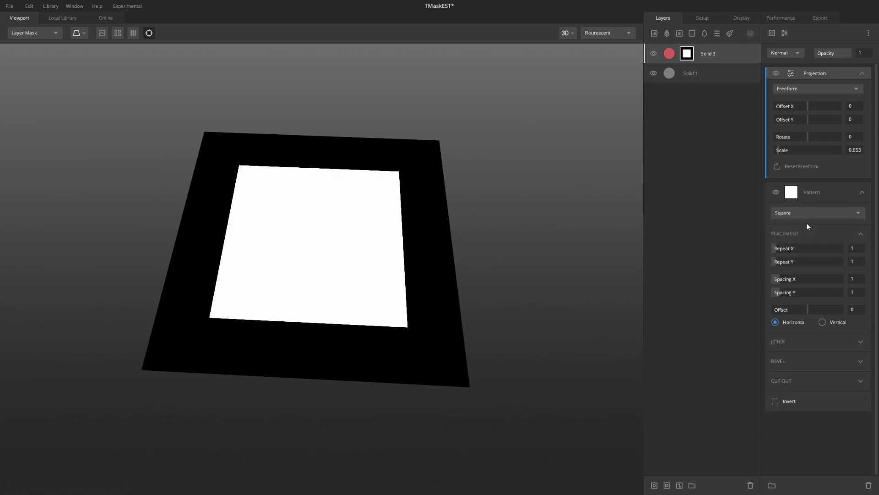
Set the square's Freeform scale to 0.361, rotation to 56.84, Offset X to -0.135 and Offset Y to 0.205, and change the projection to Box Projection.
{"action": "left_click_drag", "start_coordinate": [807, 135], "coordinate": [768, 147]}
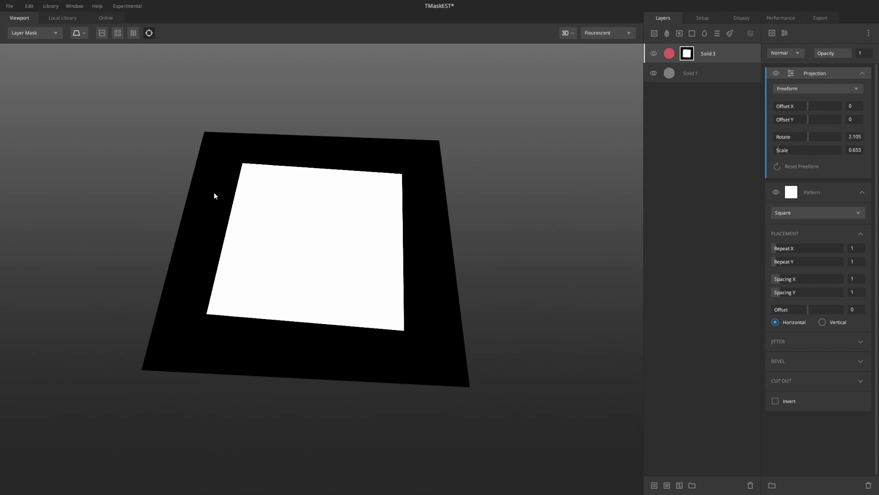
{"action": "left_click", "coordinate": [777, 150]}
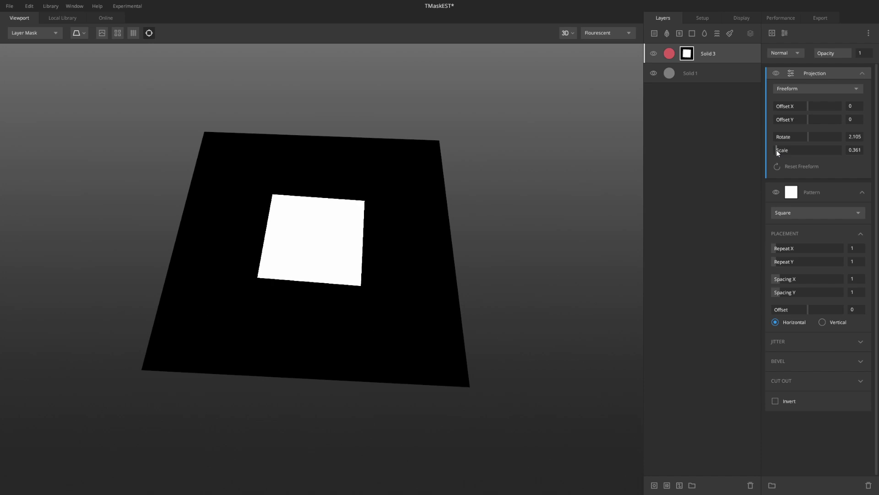
{"action": "left_click_drag", "start_coordinate": [807, 136], "coordinate": [804, 108]}
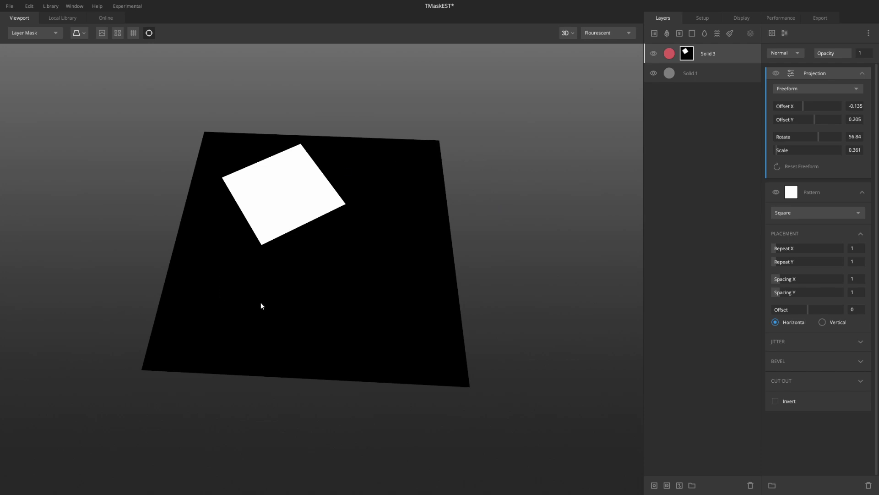
{"action": "left_click", "coordinate": [804, 88]}
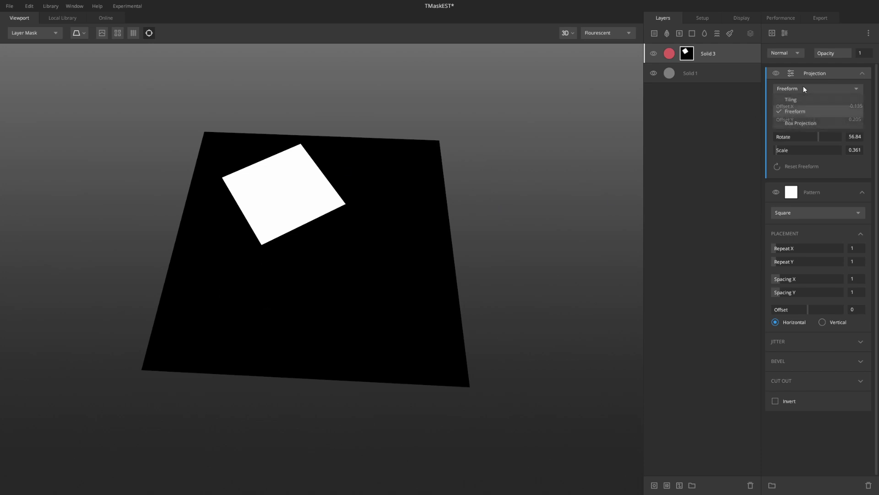
{"action": "left_click", "coordinate": [809, 123]}
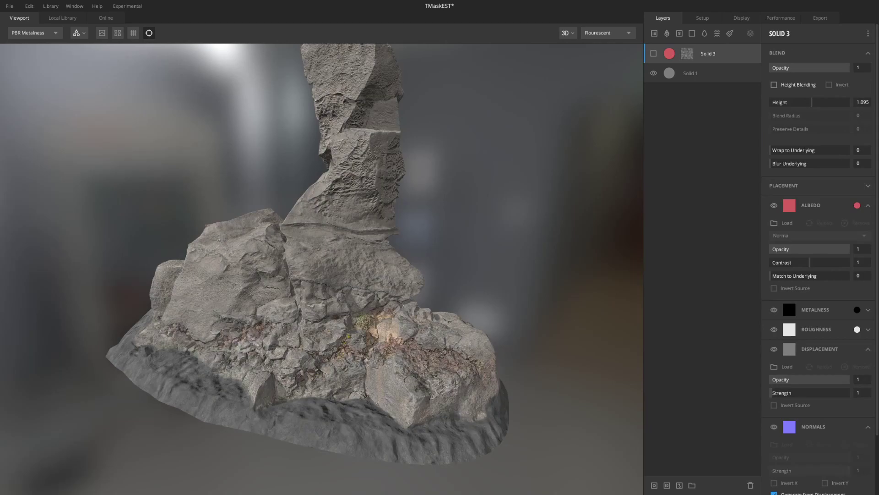
Show the Solid 3 layer on the rock and select the Noise in its mask.
{"action": "left_click", "coordinate": [654, 53]}
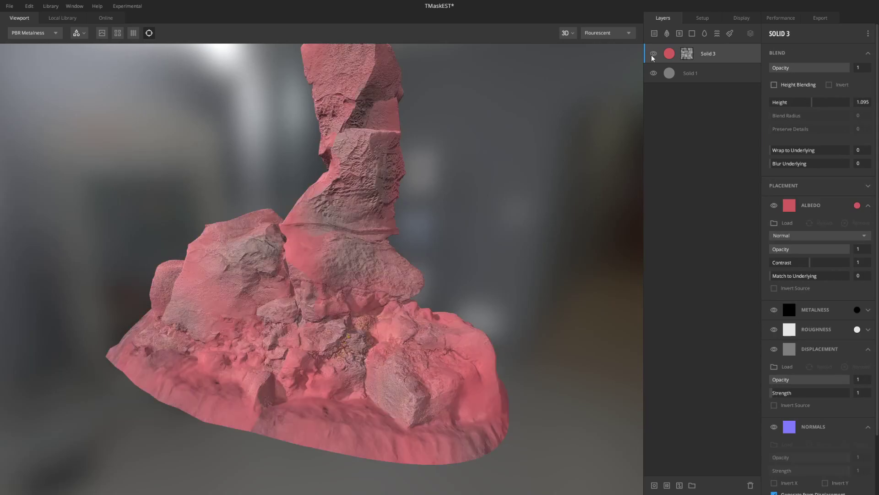
{"action": "left_click", "coordinate": [688, 54]}
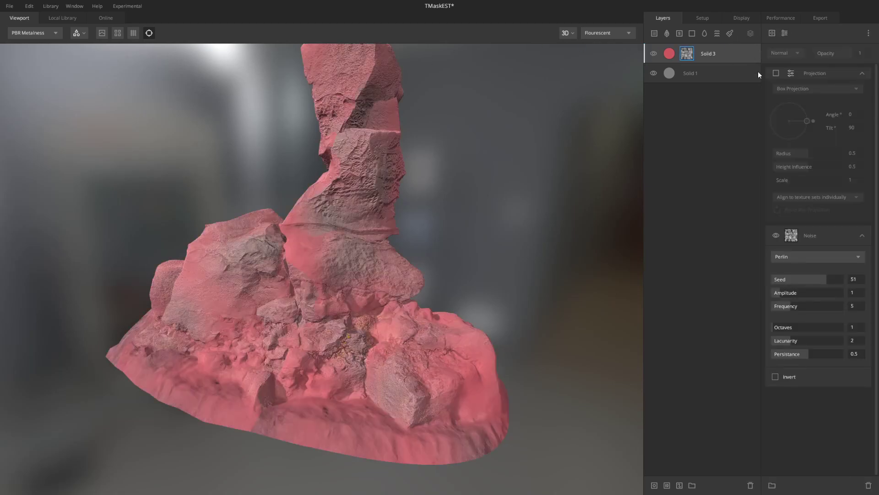
{"action": "left_click", "coordinate": [829, 229]}
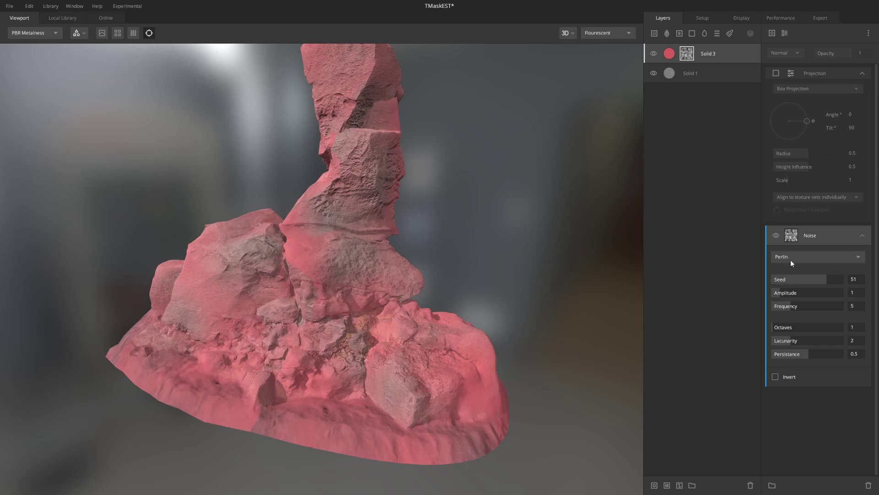
Display the layer mask on the rock and set the Perlin noise's amplitude to 2.044 and frequency to 8.508.
{"action": "left_click_drag", "start_coordinate": [495, 180], "coordinate": [456, 241]}
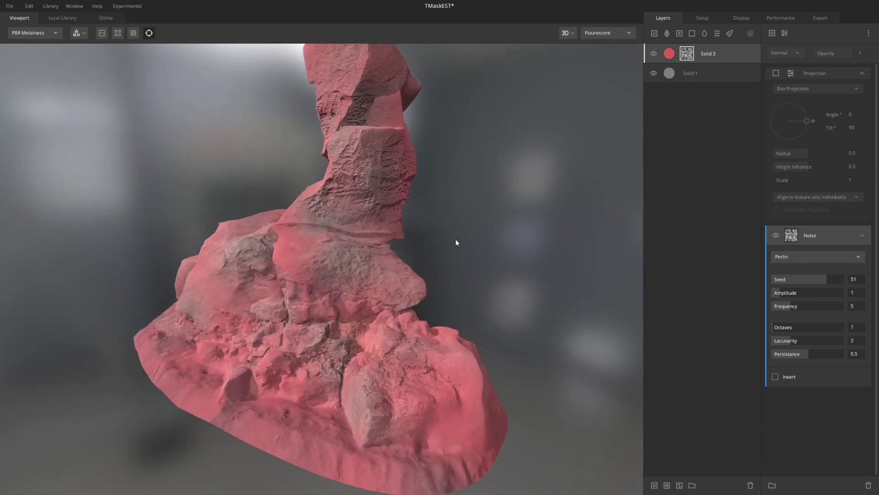
{"action": "key", "text": "m"}
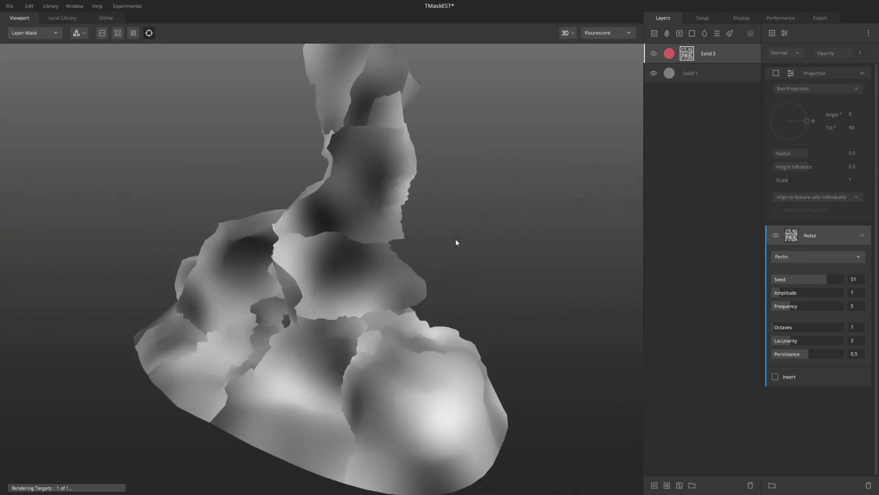
{"action": "left_click_drag", "start_coordinate": [473, 219], "coordinate": [404, 256], "text": "alt"}
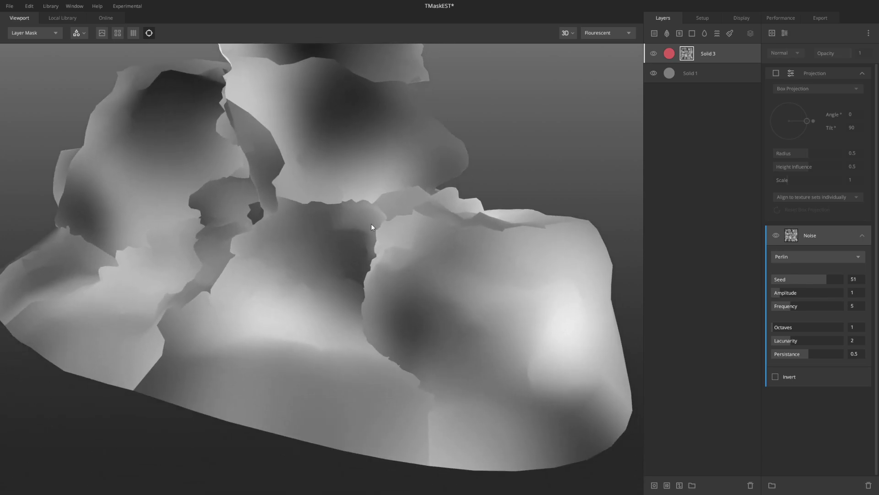
{"action": "mouse_move", "coordinate": [799, 292]}
{"action": "left_mouse_down"}
{"action": "mouse_move", "coordinate": [791, 291]}
{"action": "mouse_move", "coordinate": [803, 307]}
{"action": "left_mouse_up"}
{"action": "left_click_drag", "start_coordinate": [381, 147], "coordinate": [407, 248], "text": "alt"}
Return the viewport to the PBR Metalness display and examine the noise-masked red material around the rock.
{"action": "key", "text": "m"}
{"action": "left_click_drag", "start_coordinate": [241, 222], "coordinate": [237, 180], "text": "alt"}
{"action": "left_click_drag", "start_coordinate": [438, 172], "coordinate": [340, 103], "text": "alt"}
{"action": "left_click_drag", "start_coordinate": [479, 237], "coordinate": [356, 268], "text": "alt"}
{"action": "left_click_drag", "start_coordinate": [400, 375], "coordinate": [323, 196], "text": "alt"}
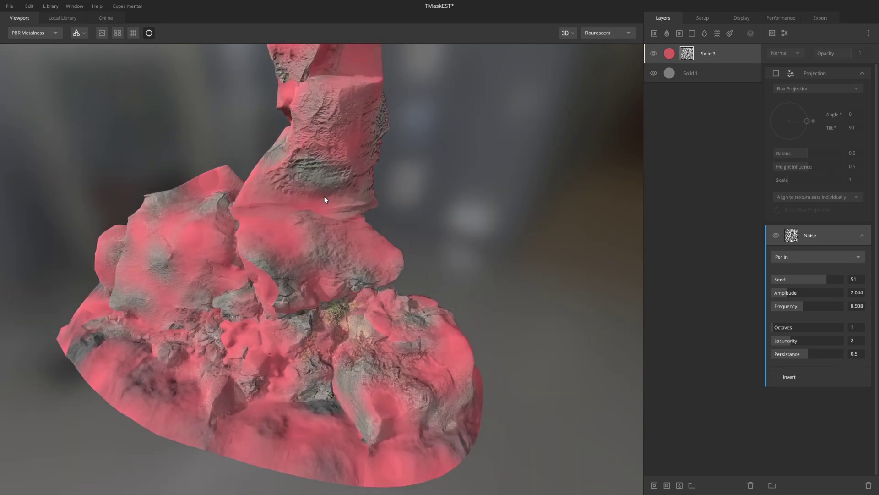
Hide the Solid 3 layer and inspect the bare rock surface underneath.
{"action": "left_click", "coordinate": [654, 54]}
{"action": "scroll", "coordinate": [342, 283], "scroll_direction": "up", "scroll_amount": 5}
{"action": "left_click_drag", "start_coordinate": [342, 287], "coordinate": [498, 138], "text": "alt"}
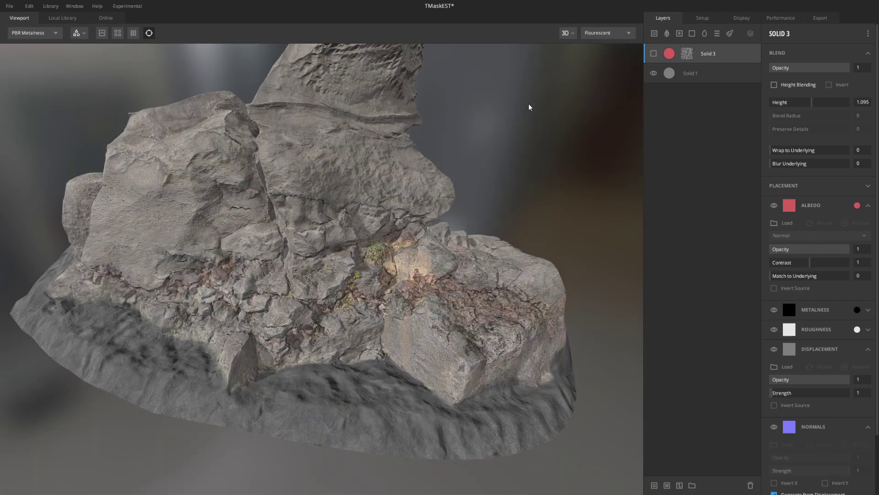
Switch the viewport to 2D and examine the rock's flattened texture layout up close.
{"action": "left_click", "coordinate": [615, 32]}
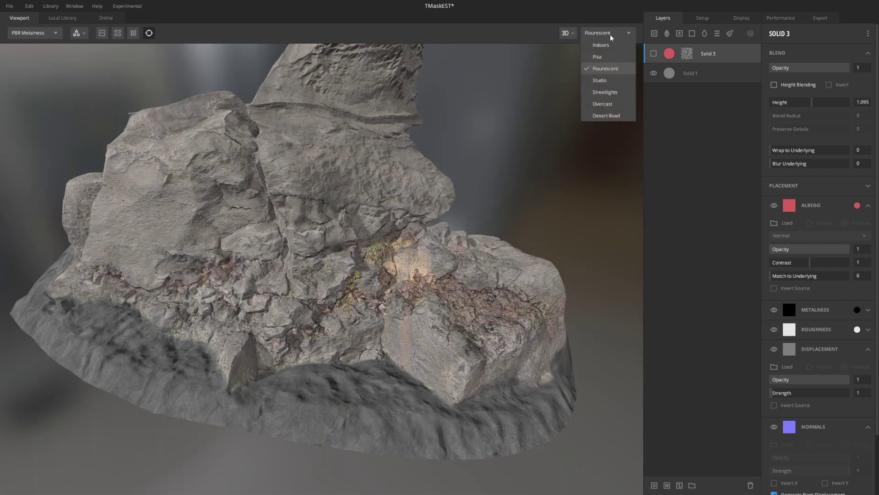
{"action": "left_click", "coordinate": [569, 33]}
{"action": "left_click", "coordinate": [561, 65]}
{"action": "scroll", "coordinate": [307, 229], "scroll_direction": "up", "scroll_amount": 5}
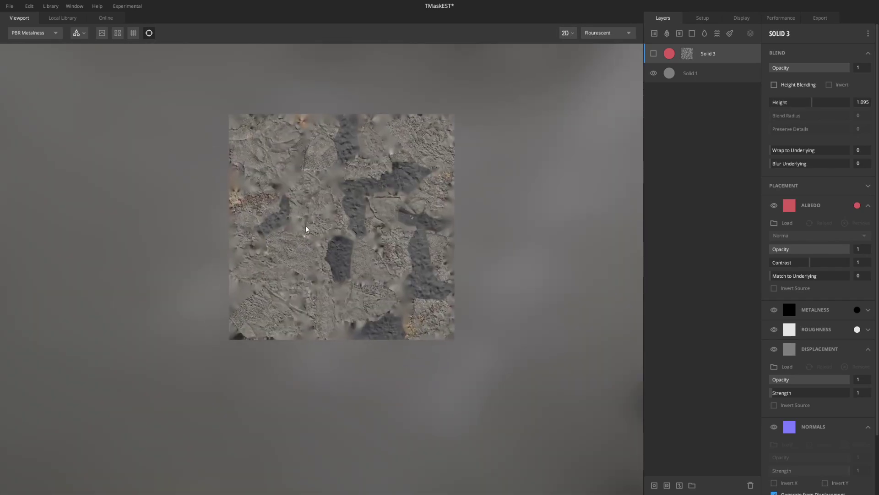
{"action": "middle_click_drag", "start_coordinate": [365, 102], "coordinate": [232, 209]}
{"action": "middle_click_drag", "start_coordinate": [443, 149], "coordinate": [316, 293]}
{"action": "middle_click_drag", "start_coordinate": [432, 94], "coordinate": [372, 285]}
{"action": "scroll", "coordinate": [364, 285], "scroll_direction": "down", "scroll_amount": 4}
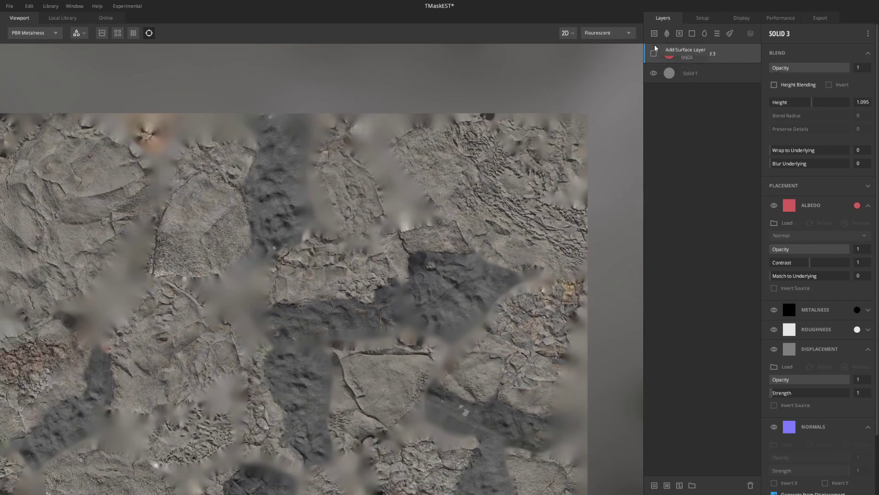
Return the viewport to 3D, show the Solid 3 layer again and select its mask.
{"action": "left_click", "coordinate": [568, 33]}
{"action": "left_click", "coordinate": [569, 57]}
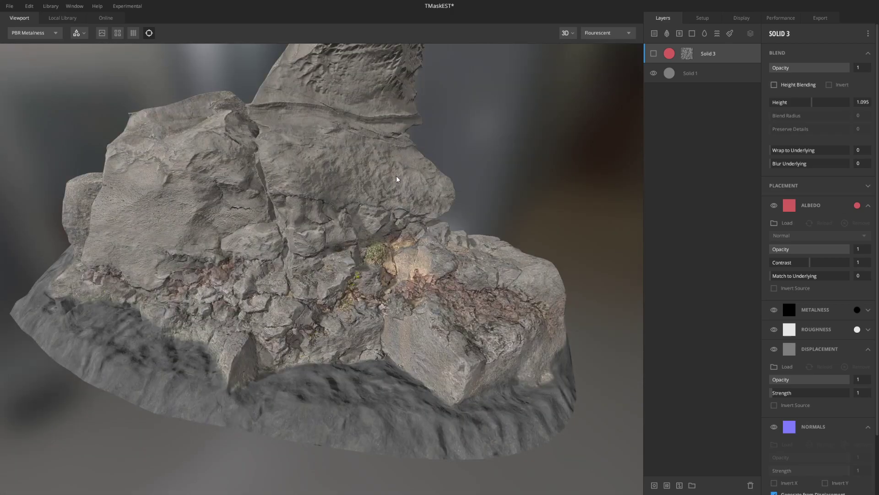
{"action": "left_click", "coordinate": [653, 53]}
{"action": "left_click", "coordinate": [687, 53]}
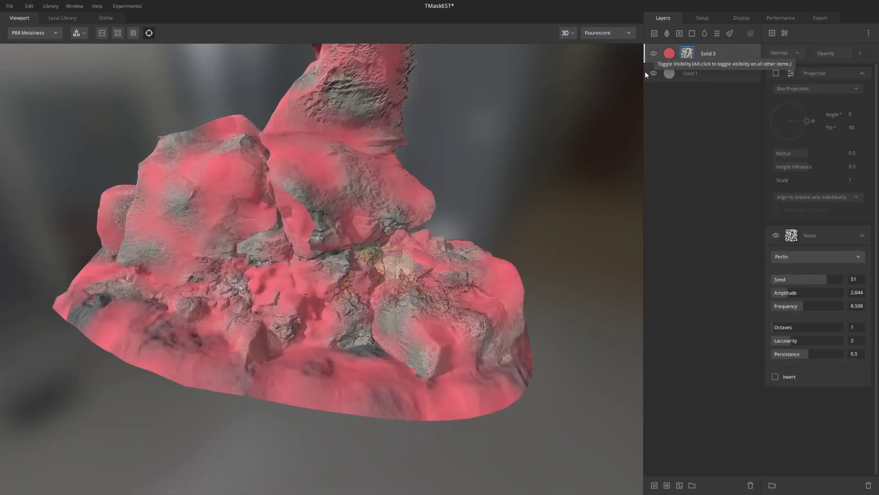
Frame the lower part of the rock and display the Solid 3 layer mask on it.
{"action": "scroll", "coordinate": [375, 242], "scroll_direction": "up", "scroll_amount": 5}
{"action": "scroll", "coordinate": [426, 225], "scroll_direction": "down", "scroll_amount": 5}
{"action": "scroll", "coordinate": [330, 213], "scroll_direction": "down", "scroll_amount": 3}
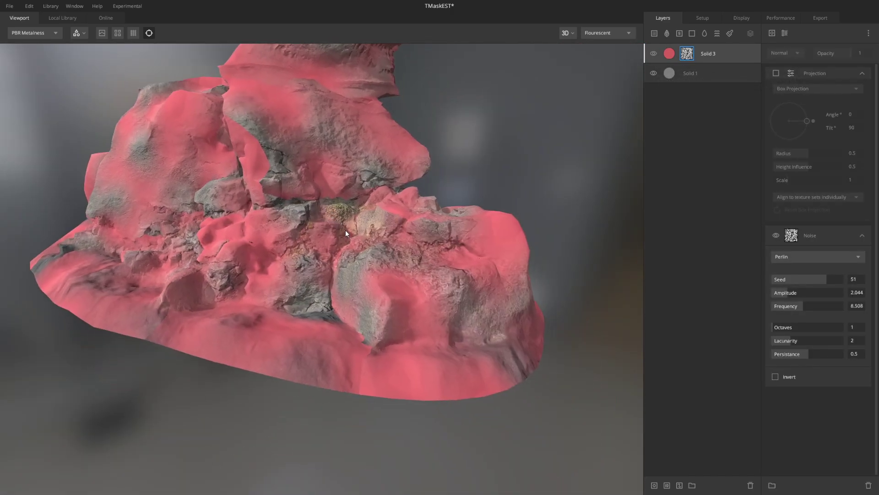
{"action": "middle_click_drag", "start_coordinate": [406, 155], "coordinate": [406, 186]}
{"action": "key", "text": "m"}
{"action": "middle_click_drag", "start_coordinate": [280, 151], "coordinate": [345, 187]}
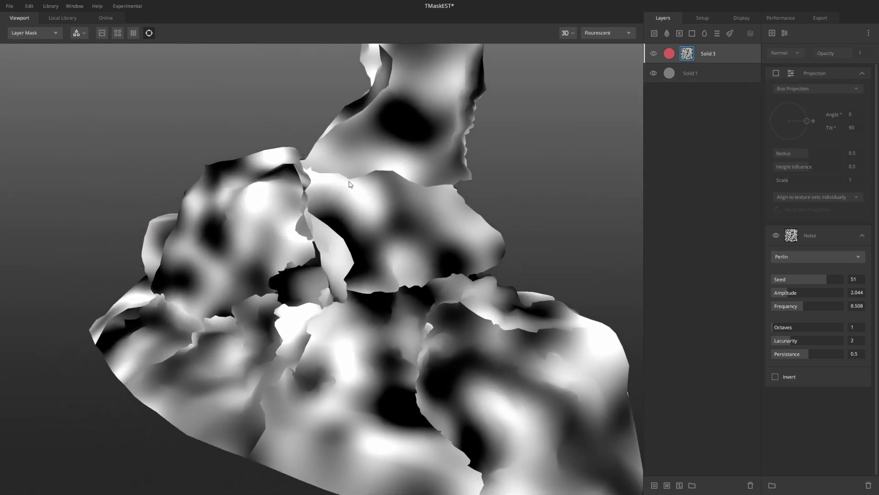
Enable the Projection modifier above the Noise and set its type to Tiling.
{"action": "left_click", "coordinate": [777, 73]}
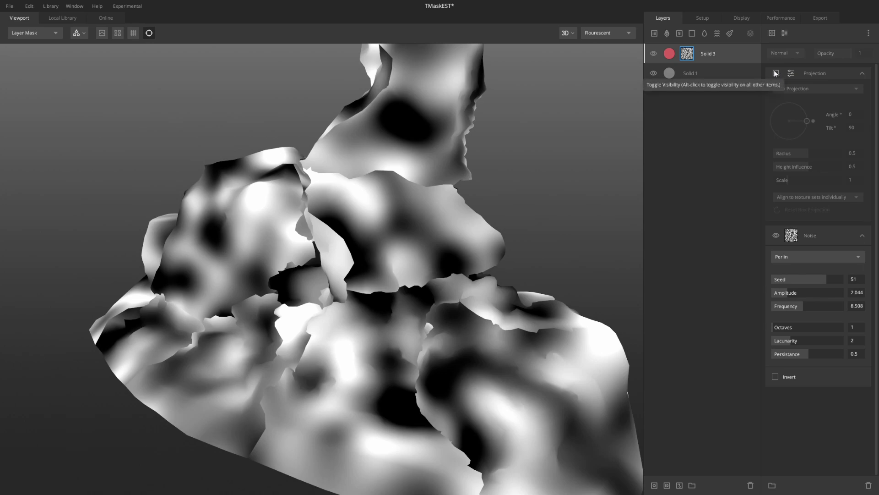
{"action": "left_click", "coordinate": [822, 89]}
{"action": "left_click", "coordinate": [807, 98]}
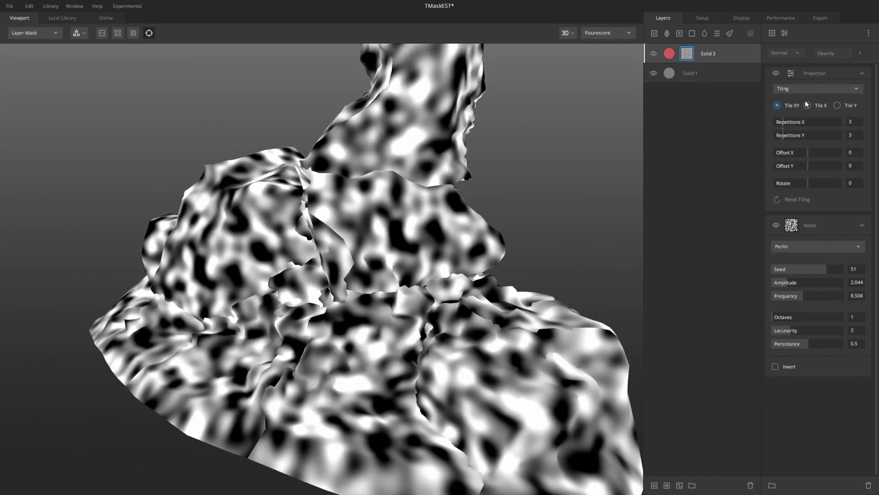
Try the Freeform projection on the noise mask and switch it back to Tiling.
{"action": "left_click", "coordinate": [810, 90]}
{"action": "left_click", "coordinate": [804, 113]}
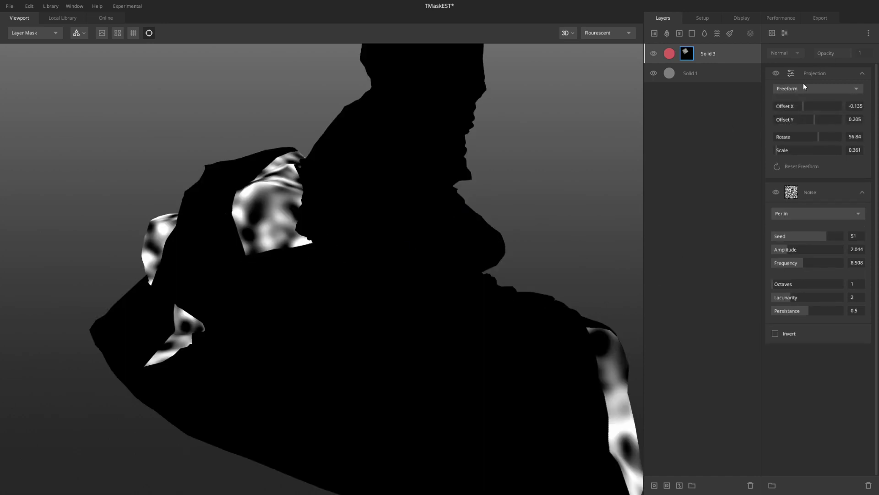
{"action": "left_click", "coordinate": [797, 89]}
{"action": "left_click", "coordinate": [796, 98]}
Examine the tiled noise mask for seams between the UV islands across the rock.
{"action": "left_click_drag", "start_coordinate": [403, 229], "coordinate": [235, 249], "text": "alt"}
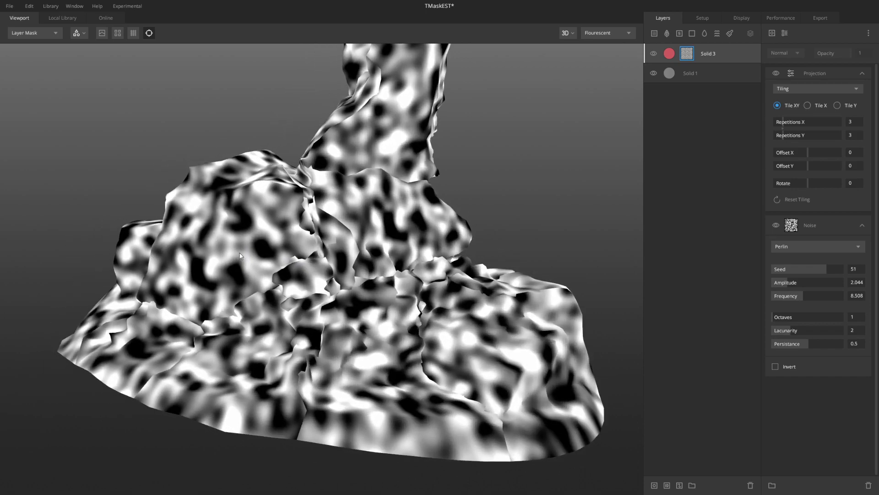
{"action": "right_click_drag", "start_coordinate": [236, 249], "coordinate": [349, 117], "text": "alt"}
{"action": "middle_click_drag", "start_coordinate": [352, 169], "coordinate": [333, 185], "text": "alt"}
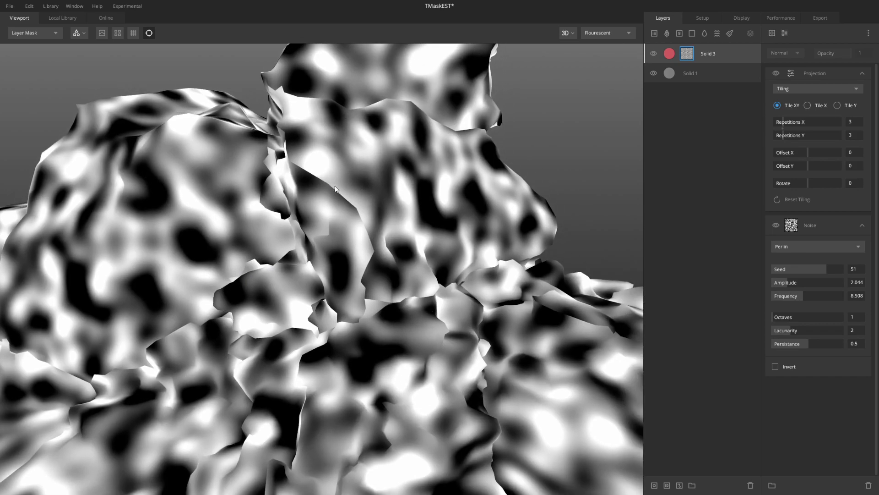
{"action": "middle_click_drag", "start_coordinate": [366, 240], "coordinate": [262, 173], "text": "alt"}
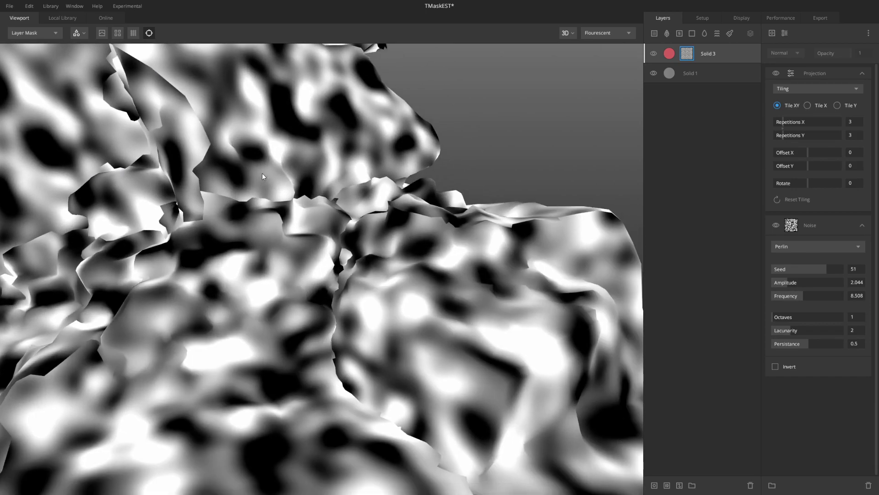
{"action": "scroll", "coordinate": [261, 172], "scroll_direction": "down", "scroll_amount": 3}
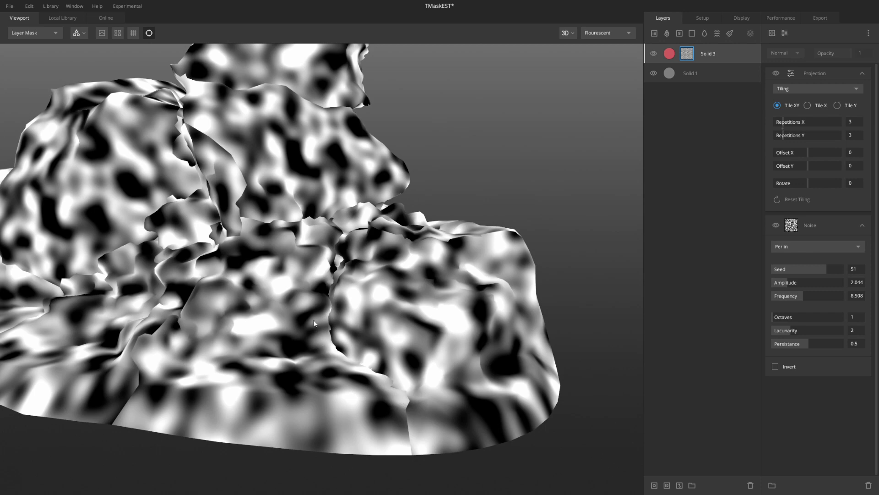
{"action": "middle_click_drag", "start_coordinate": [207, 129], "coordinate": [277, 180], "text": "alt"}
Change the noise mask's projection type to Box Projection.
{"action": "left_click", "coordinate": [811, 87]}
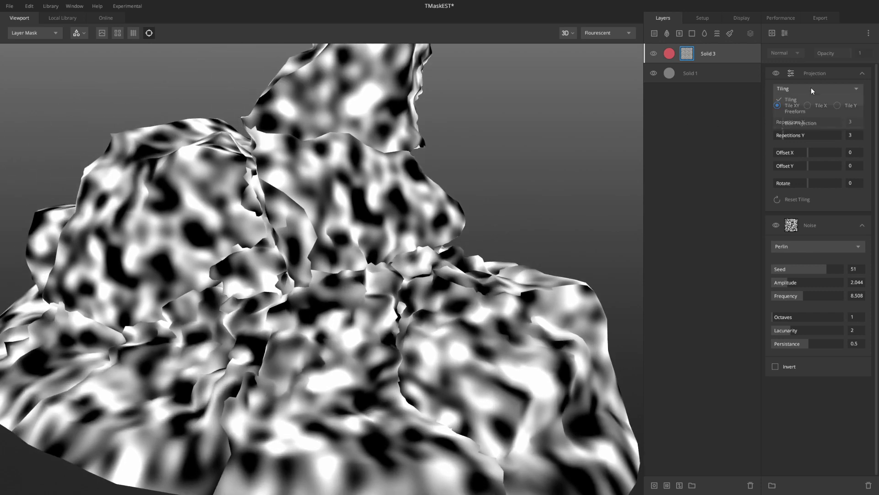
{"action": "left_click", "coordinate": [804, 122]}
{"action": "middle_click_drag", "start_coordinate": [366, 246], "coordinate": [368, 242], "text": "alt"}
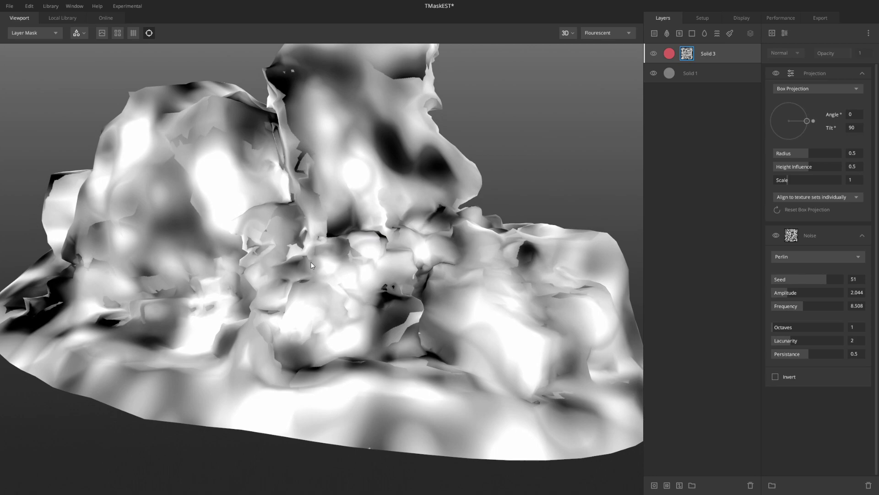
Examine from several angles and distances how the box-projected noise blends across the rock's seams.
{"action": "scroll", "coordinate": [312, 260], "scroll_direction": "up", "scroll_amount": 3}
{"action": "scroll", "coordinate": [320, 253], "scroll_direction": "down", "scroll_amount": 5}
{"action": "left_click_drag", "start_coordinate": [227, 222], "coordinate": [73, 353], "text": "alt"}
{"action": "left_click_drag", "start_coordinate": [286, 328], "coordinate": [129, 304], "text": "alt"}
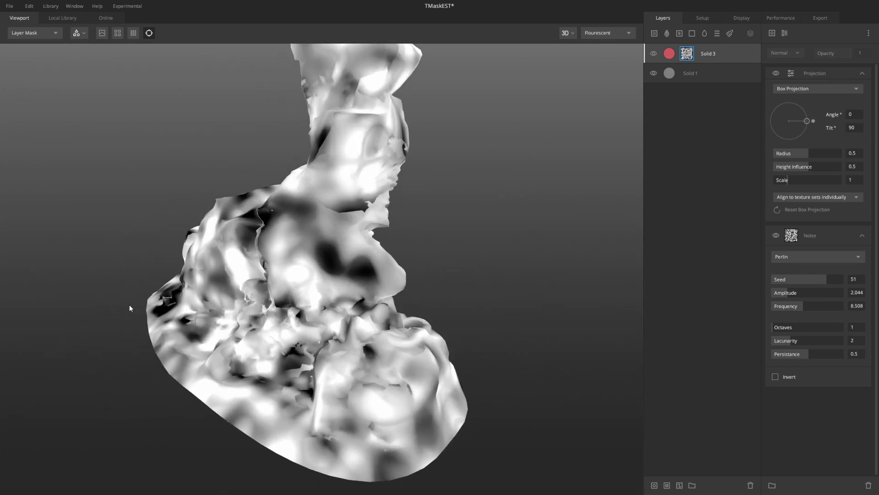
{"action": "scroll", "coordinate": [405, 210], "scroll_direction": "up", "scroll_amount": 3}
{"action": "scroll", "coordinate": [214, 181], "scroll_direction": "down", "scroll_amount": 3}
{"action": "scroll", "coordinate": [208, 149], "scroll_direction": "up", "scroll_amount": 3}
{"action": "left_click_drag", "start_coordinate": [351, 271], "coordinate": [332, 265], "text": "alt"}
{"action": "scroll", "coordinate": [327, 304], "scroll_direction": "up", "scroll_amount": 3}
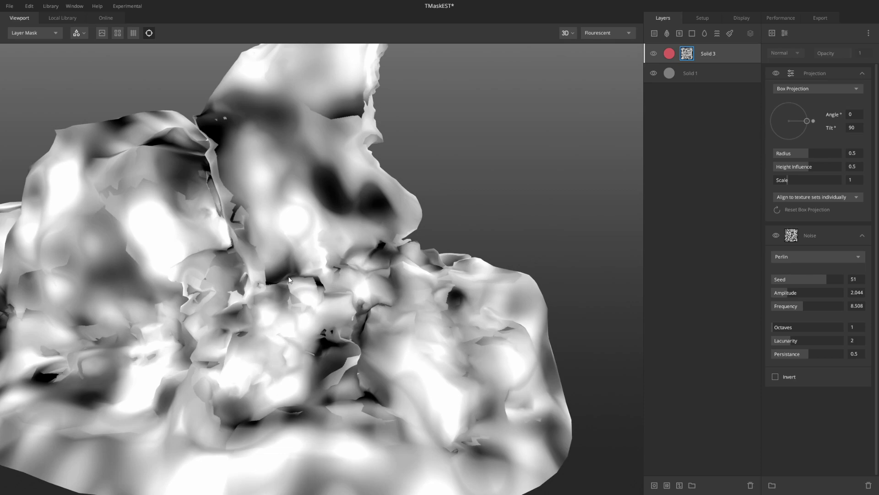
{"action": "scroll", "coordinate": [378, 342], "scroll_direction": "down", "scroll_amount": 5}
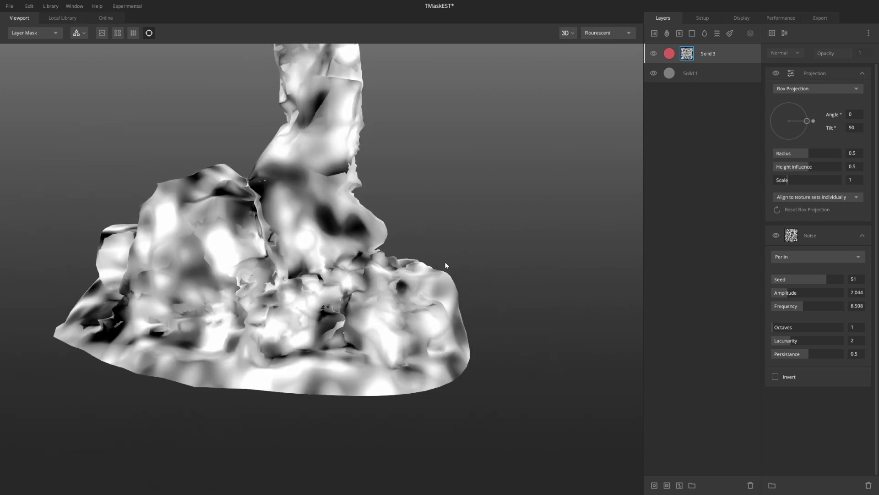
{"action": "scroll", "coordinate": [453, 259], "scroll_direction": "up", "scroll_amount": 3}
Set the Perlin noise's amplitude to 1.878 and its frequency to 8.729.
{"action": "left_click", "coordinate": [790, 88]}
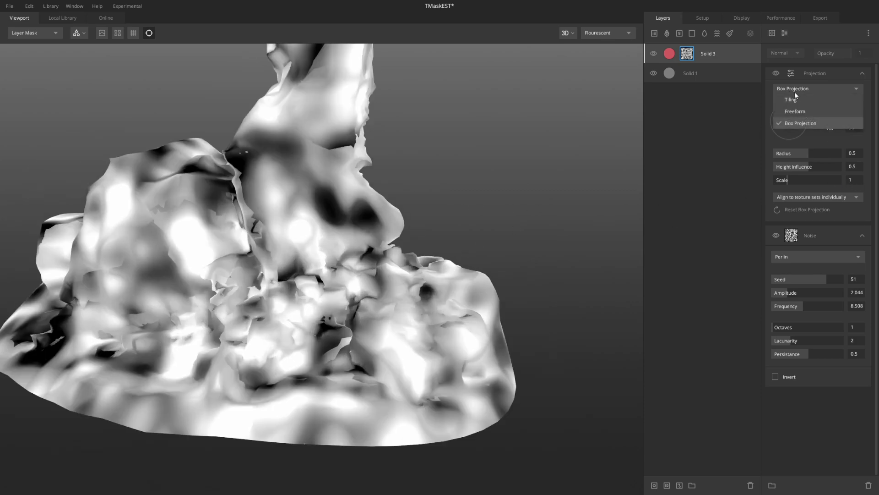
{"action": "left_click", "coordinate": [450, 211]}
{"action": "scroll", "coordinate": [451, 205], "scroll_direction": "up", "scroll_amount": 3}
{"action": "scroll", "coordinate": [491, 214], "scroll_direction": "down", "scroll_amount": 2}
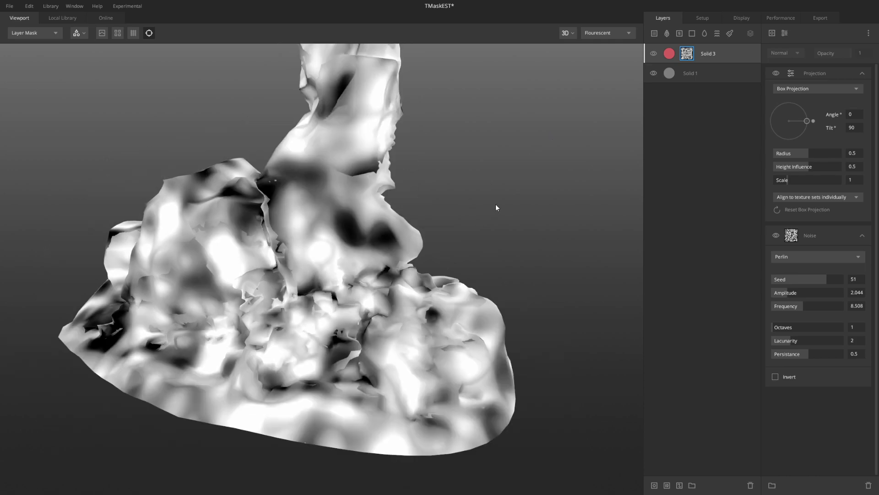
{"action": "left_click_drag", "start_coordinate": [784, 290], "coordinate": [803, 306]}
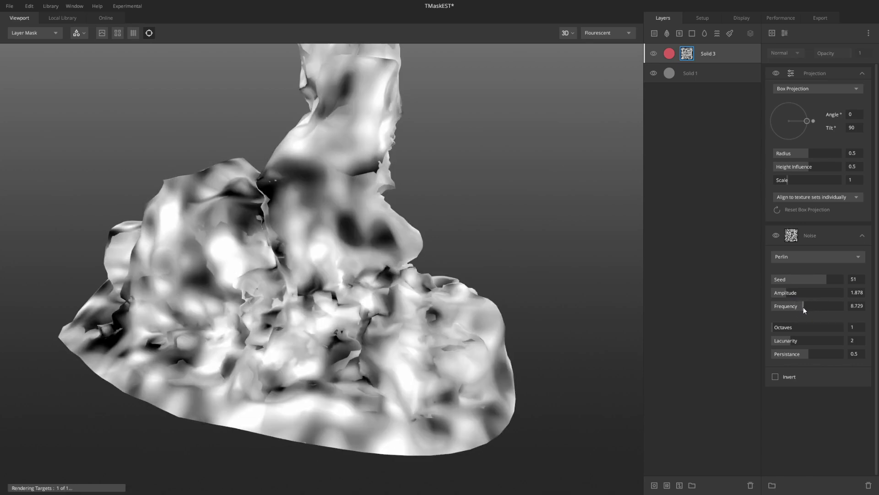
{"action": "left_click_drag", "start_coordinate": [517, 245], "coordinate": [494, 258], "text": "alt"}
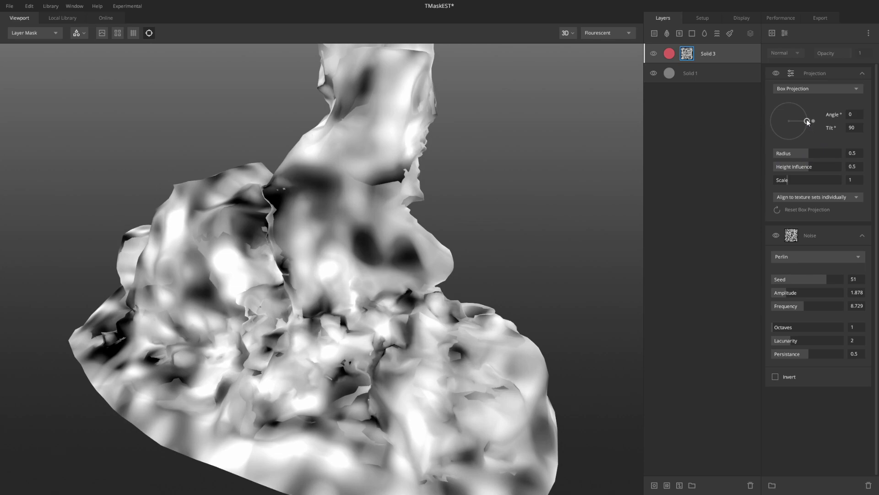
Set the box projection's angle to 1.909, radius to 0.567 and height influence to 0.48, and compare the mask with the shaded rock.
{"action": "mouse_move", "coordinate": [808, 125]}
{"action": "left_mouse_down"}
{"action": "mouse_move", "coordinate": [784, 123]}
{"action": "mouse_move", "coordinate": [815, 127]}
{"action": "mouse_move", "coordinate": [796, 106]}
{"action": "mouse_move", "coordinate": [822, 133]}
{"action": "mouse_move", "coordinate": [825, 120]}
{"action": "left_mouse_up"}
{"action": "middle_click_drag", "start_coordinate": [573, 229], "coordinate": [574, 210]}
{"action": "mouse_move", "coordinate": [810, 153]}
{"action": "left_mouse_down"}
{"action": "mouse_move", "coordinate": [785, 147]}
{"action": "mouse_move", "coordinate": [817, 154]}
{"action": "mouse_move", "coordinate": [785, 166]}
{"action": "mouse_move", "coordinate": [807, 165]}
{"action": "left_mouse_up"}
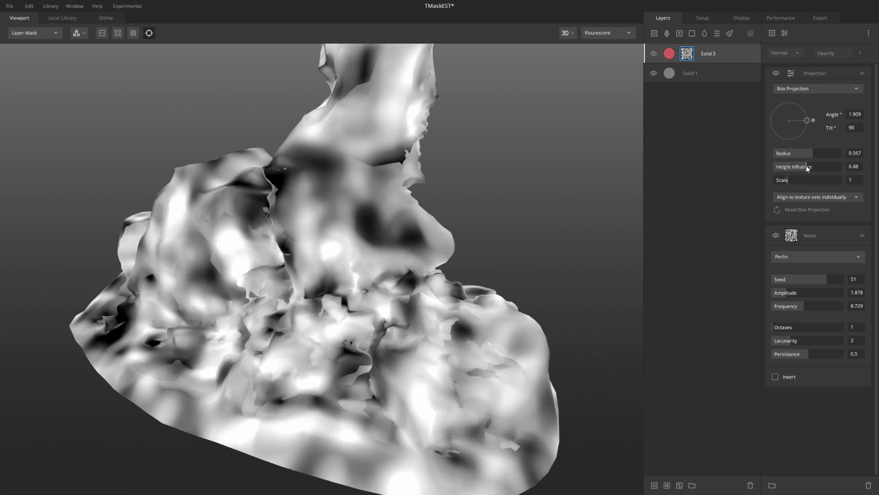
{"action": "middle_click_drag", "start_coordinate": [270, 147], "coordinate": [404, 157]}
{"action": "scroll", "coordinate": [403, 156], "scroll_direction": "up", "scroll_amount": 3}
{"action": "key", "text": "m"}
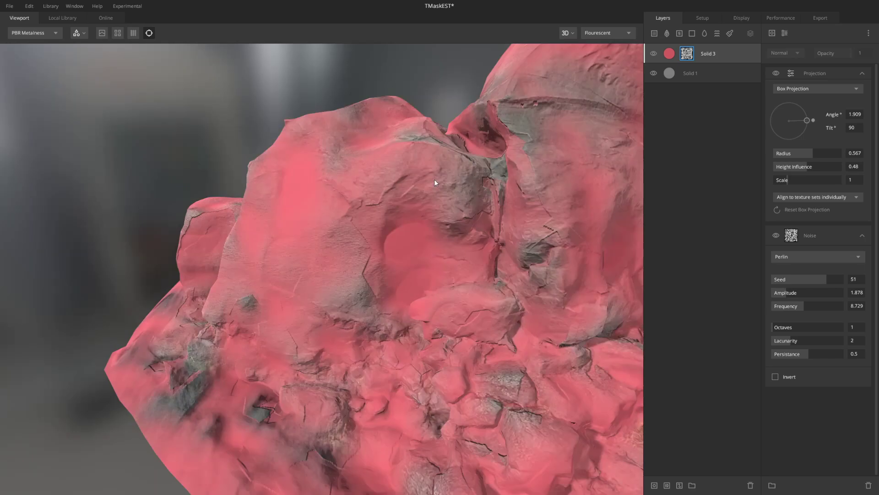
{"action": "key", "text": "m"}
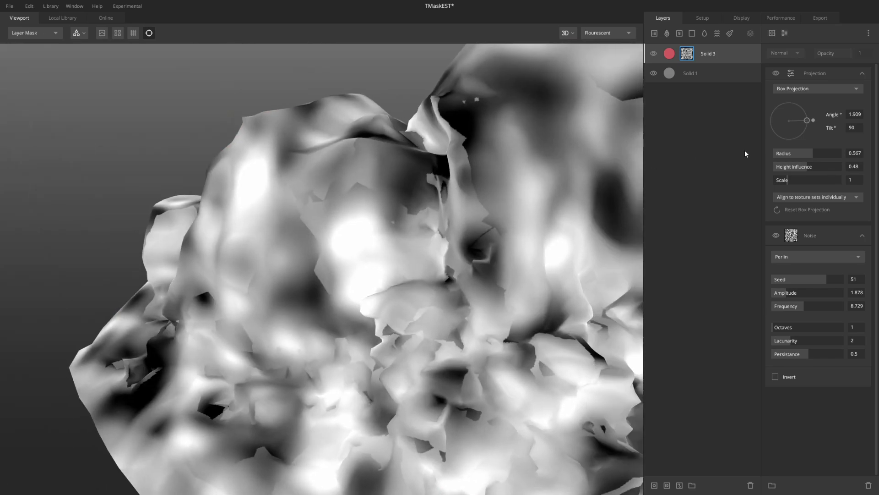
Reduce the box projection's height influence to 0 and inspect the blending on the mask and the PBR Metalness material.
{"action": "left_click_drag", "start_coordinate": [806, 167], "coordinate": [773, 169]}
{"action": "scroll", "coordinate": [345, 183], "scroll_direction": "up", "scroll_amount": 3}
{"action": "middle_click_drag", "start_coordinate": [403, 366], "coordinate": [326, 196]}
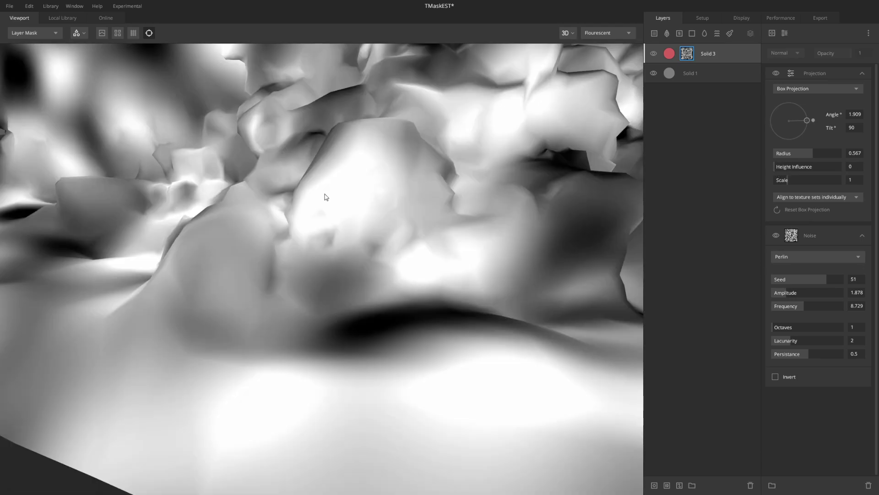
{"action": "scroll", "coordinate": [341, 215], "scroll_direction": "down", "scroll_amount": 5}
{"action": "left_click_drag", "start_coordinate": [350, 221], "coordinate": [367, 205]}
{"action": "key", "text": "m"}
{"action": "scroll", "coordinate": [367, 213], "scroll_direction": "up", "scroll_amount": 3}
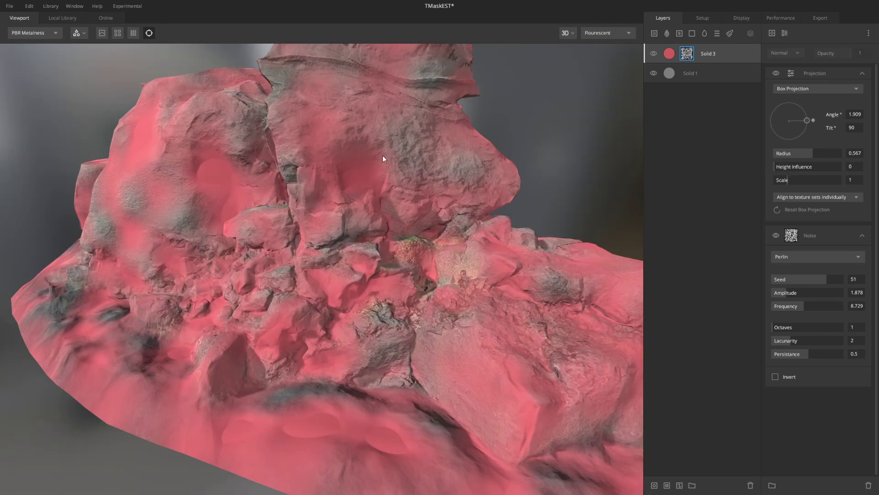
Toggle the Projection modifier off and on to compare its effect, and return to the Layer Mask view.
{"action": "left_click", "coordinate": [775, 73]}
{"action": "left_click", "coordinate": [775, 73]}
{"action": "left_click", "coordinate": [775, 74]}
{"action": "left_click", "coordinate": [775, 74]}
{"action": "key", "text": "m"}
{"action": "left_click_drag", "start_coordinate": [526, 232], "coordinate": [537, 219], "text": "alt"}
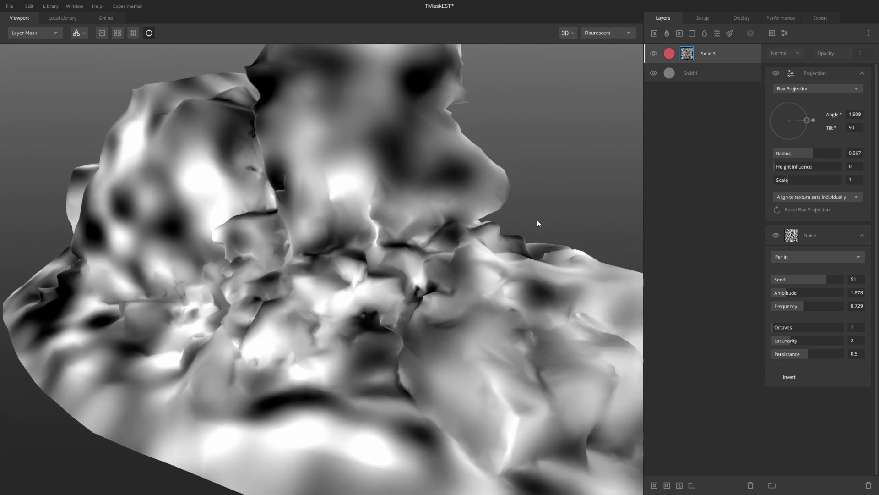
{"action": "scroll", "coordinate": [498, 185], "scroll_direction": "down", "scroll_amount": 3}
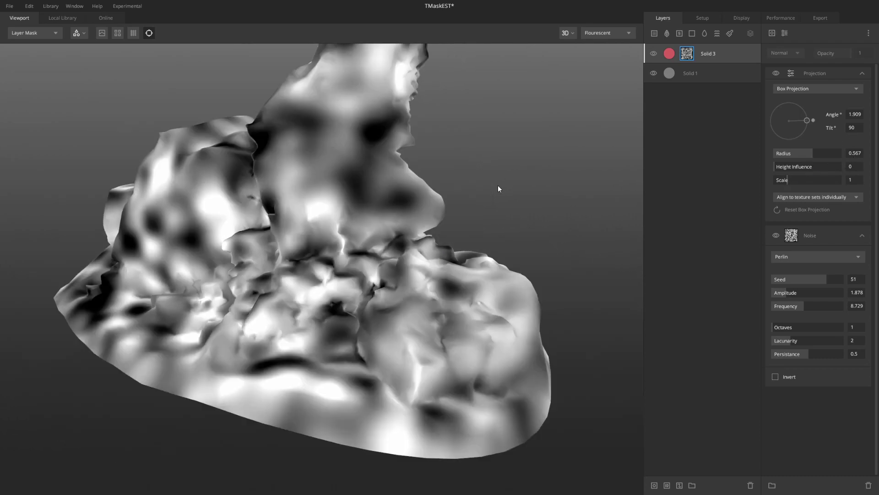
Set the box projection's scale to 0.419 while viewing the rock in PBR Metalness.
{"action": "left_click_drag", "start_coordinate": [456, 201], "coordinate": [449, 207], "text": "alt"}
{"action": "mouse_move", "coordinate": [789, 179]}
{"action": "left_mouse_down"}
{"action": "mouse_move", "coordinate": [800, 178]}
{"action": "mouse_move", "coordinate": [778, 180]}
{"action": "left_mouse_up"}
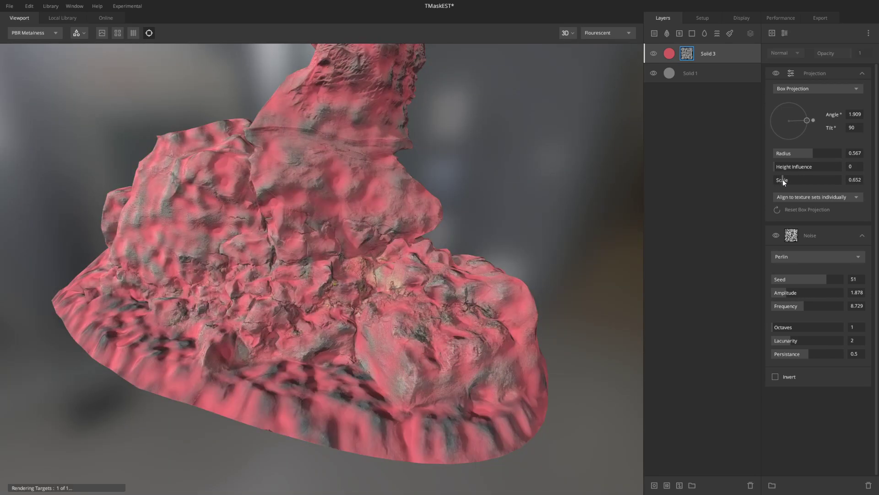
{"action": "left_click_drag", "start_coordinate": [783, 179], "coordinate": [780, 182]}
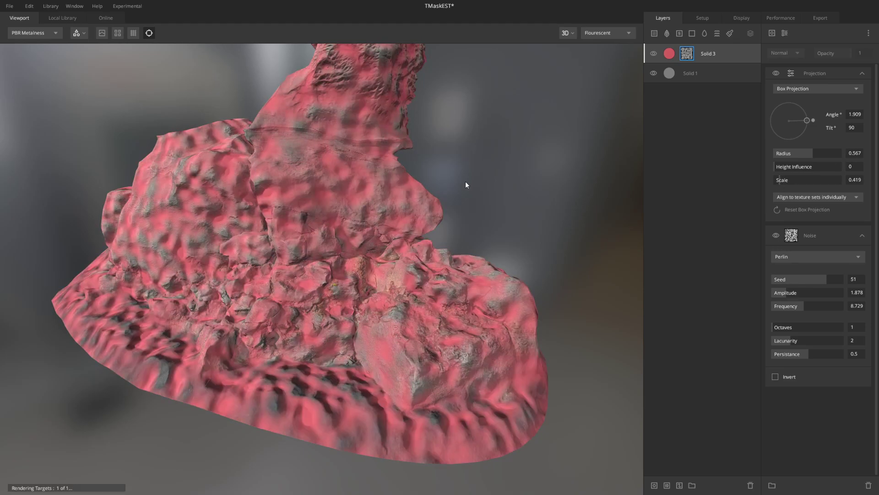
Examine the smaller-scale box-projected noise across the rock from several angles and distances.
{"action": "right_click_drag", "start_coordinate": [497, 187], "coordinate": [536, 46], "text": "alt"}
{"action": "left_click_drag", "start_coordinate": [414, 193], "coordinate": [365, 158], "text": "alt"}
{"action": "right_click_drag", "start_coordinate": [366, 158], "coordinate": [419, 243], "text": "alt"}
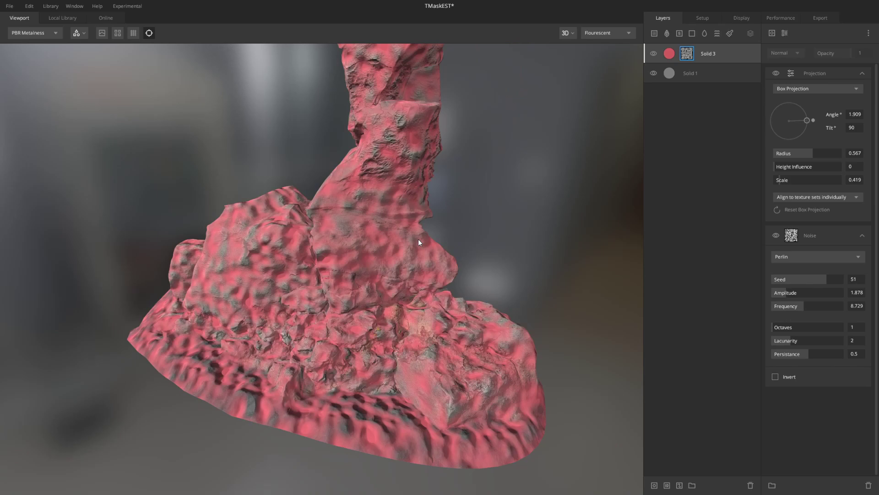
{"action": "left_click_drag", "start_coordinate": [418, 242], "coordinate": [412, 232], "text": "alt"}
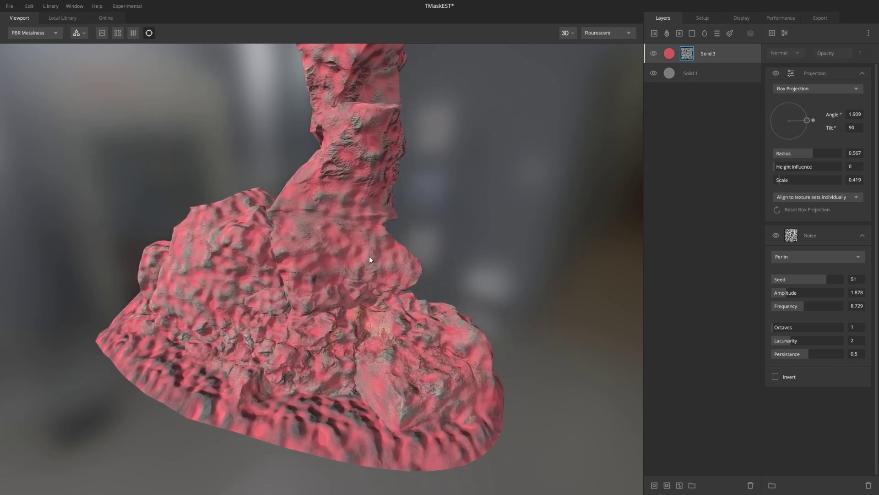
{"action": "left_click_drag", "start_coordinate": [369, 256], "coordinate": [404, 251], "text": "alt"}
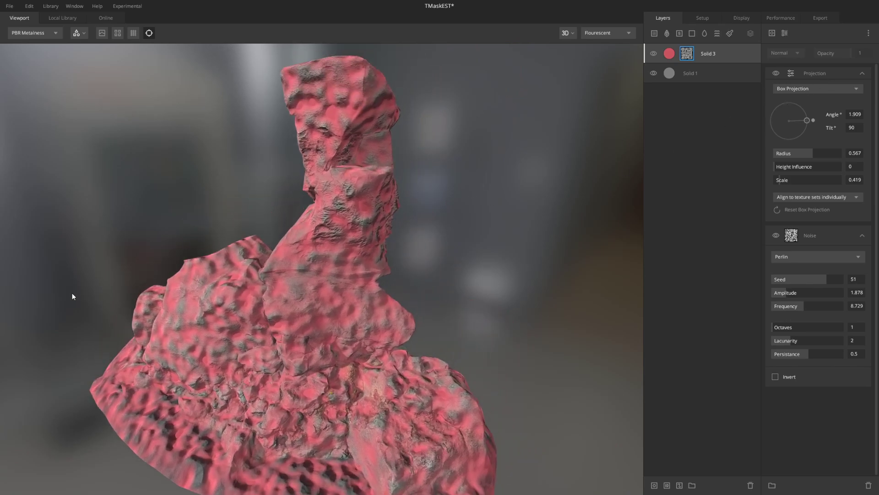
{"action": "left_click_drag", "start_coordinate": [563, 231], "coordinate": [501, 234], "text": "alt"}
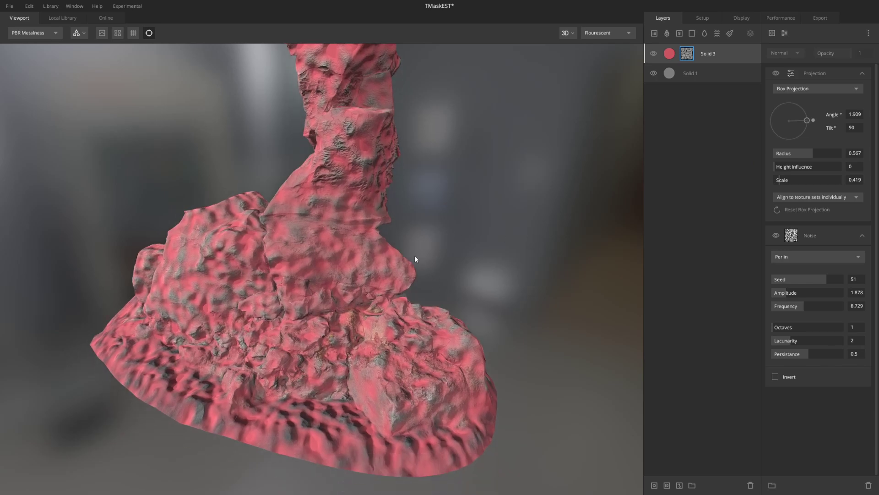
{"action": "left_click_drag", "start_coordinate": [423, 271], "coordinate": [438, 212], "text": "alt"}
{"action": "left_click_drag", "start_coordinate": [234, 282], "coordinate": [698, 208], "text": "alt"}
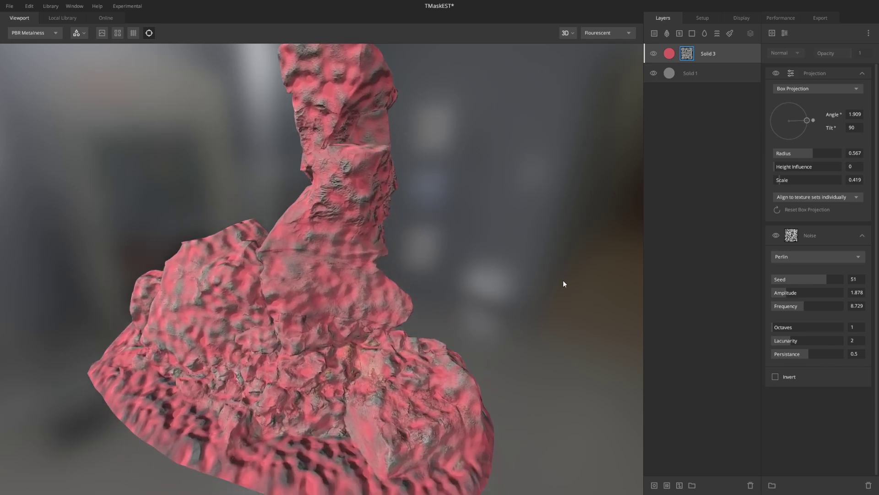
{"action": "left_click", "coordinate": [820, 90]}
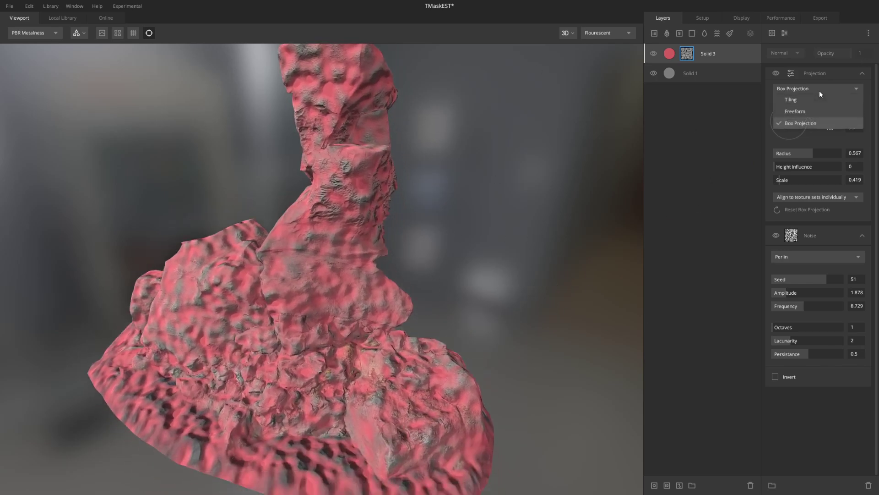
{"action": "left_click", "coordinate": [450, 246]}
{"action": "left_click_drag", "start_coordinate": [450, 246], "coordinate": [459, 163], "text": "alt"}
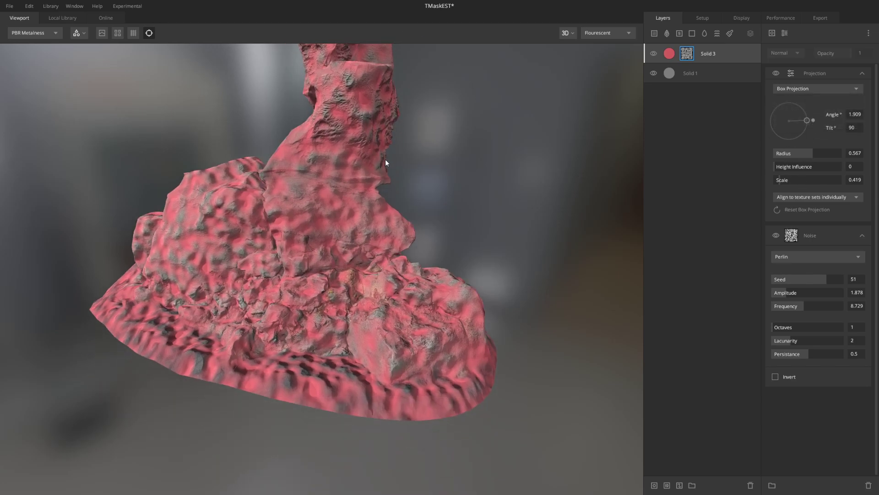
{"action": "left_click", "coordinate": [812, 90]}
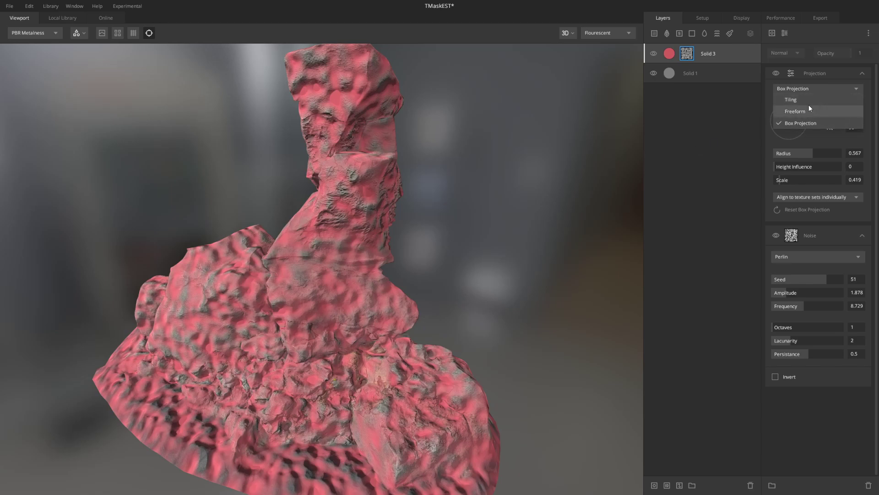
{"action": "left_click", "coordinate": [348, 297]}
{"action": "left_click_drag", "start_coordinate": [485, 258], "coordinate": [255, 164]}
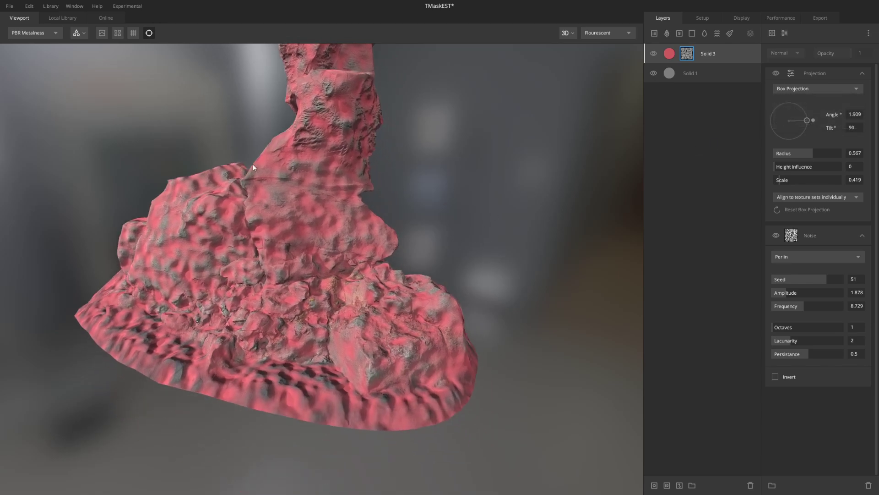
{"action": "left_click_drag", "start_coordinate": [285, 208], "coordinate": [418, 208]}
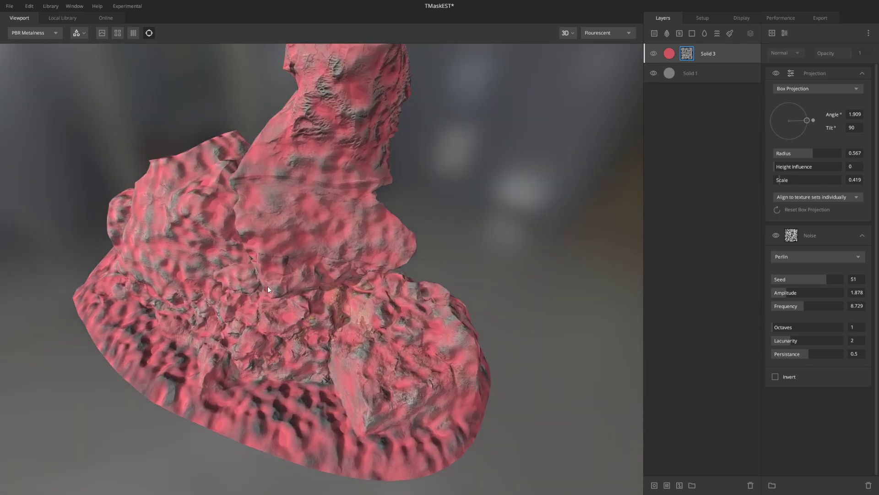
{"action": "left_click_drag", "start_coordinate": [371, 190], "coordinate": [629, 183]}
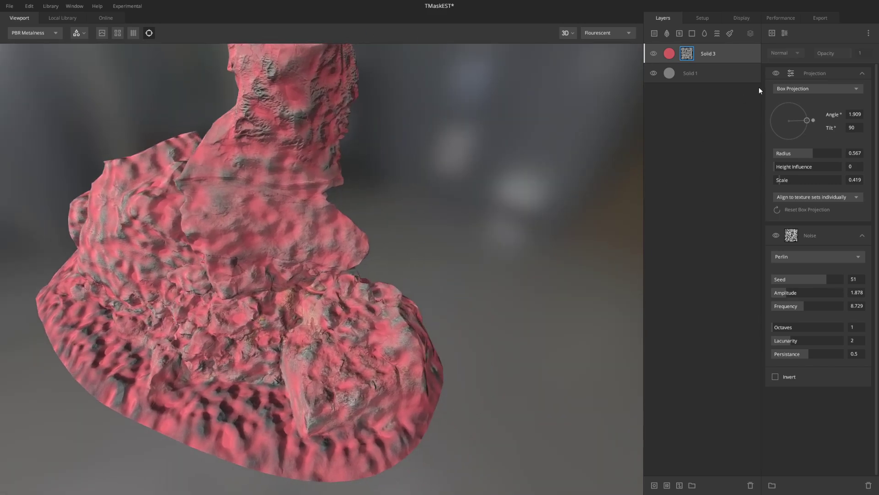
{"action": "left_click", "coordinate": [791, 88]}
{"action": "left_click_drag", "start_coordinate": [558, 147], "coordinate": [463, 204], "text": "alt"}
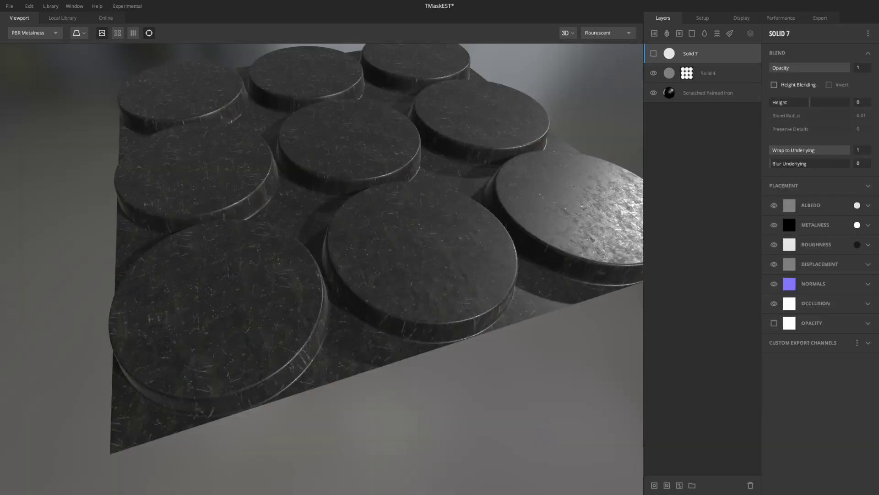
Make the Solid 7 layer visible and examine its metallic surface over the raised discs.
{"action": "middle_click_drag", "start_coordinate": [405, 193], "coordinate": [393, 217], "text": "alt"}
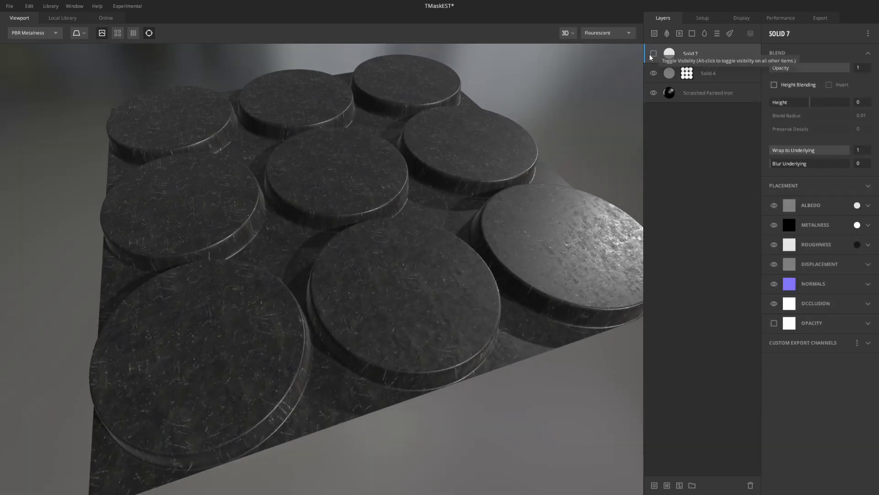
{"action": "left_click_drag", "start_coordinate": [525, 191], "coordinate": [400, 337], "text": "alt"}
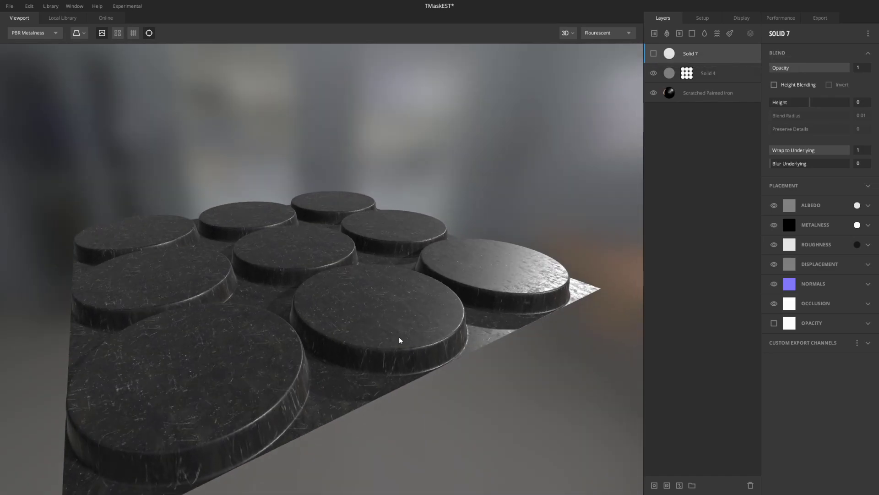
{"action": "left_click_drag", "start_coordinate": [330, 356], "coordinate": [381, 321], "text": "alt"}
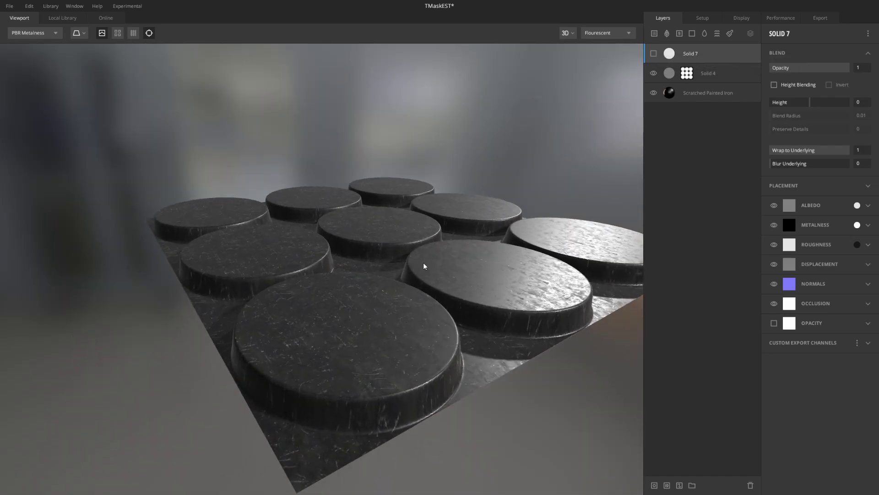
{"action": "left_click_drag", "start_coordinate": [428, 206], "coordinate": [283, 333], "text": "alt"}
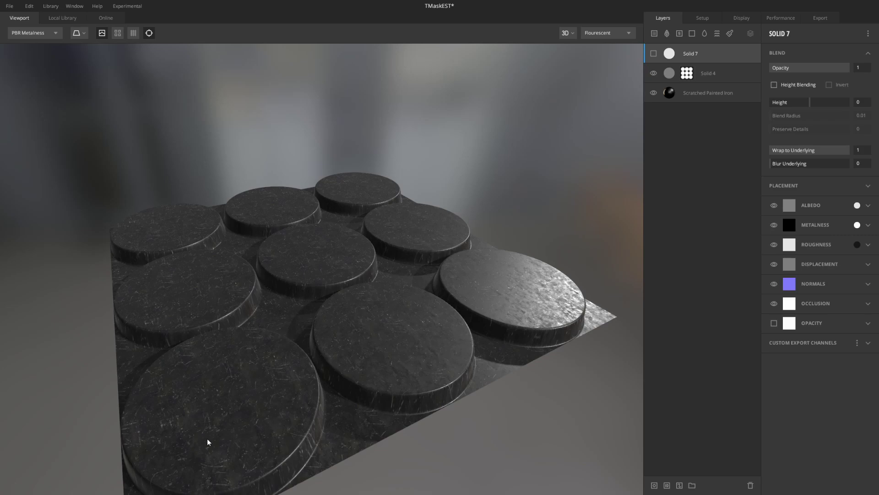
{"action": "left_click", "coordinate": [656, 53]}
{"action": "middle_click_drag", "start_coordinate": [320, 362], "coordinate": [336, 309], "text": "alt"}
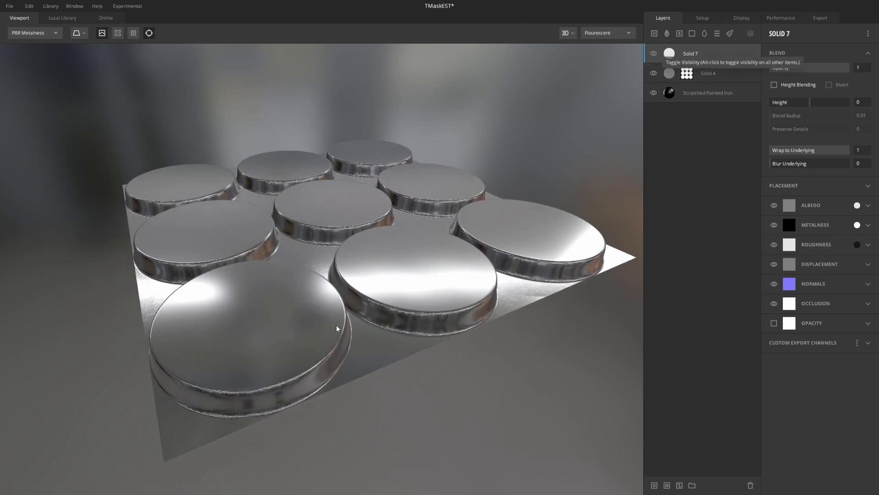
{"action": "right_click_drag", "start_coordinate": [336, 308], "coordinate": [362, 326], "text": "alt"}
{"action": "left_click_drag", "start_coordinate": [434, 257], "coordinate": [497, 231], "text": "alt"}
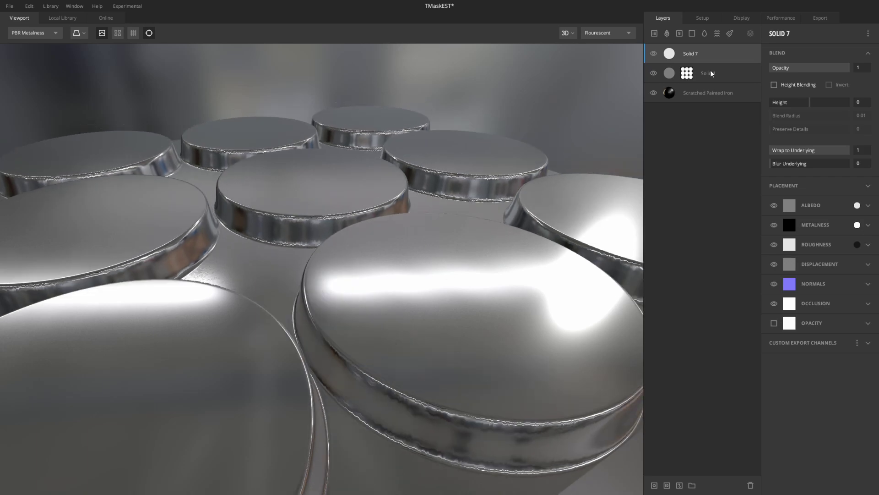
Add a mask stack to the Solid 7 layer and place a Curvature mask in it.
{"action": "right_click", "coordinate": [695, 53]}
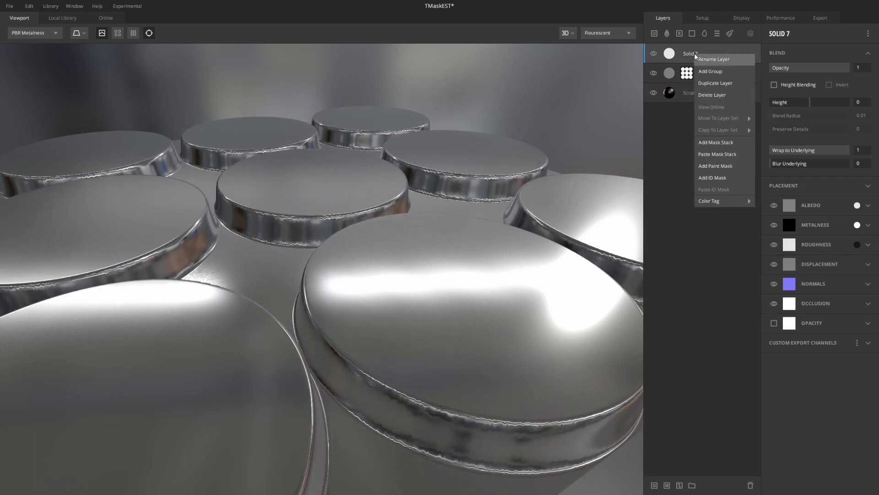
{"action": "left_click", "coordinate": [732, 153]}
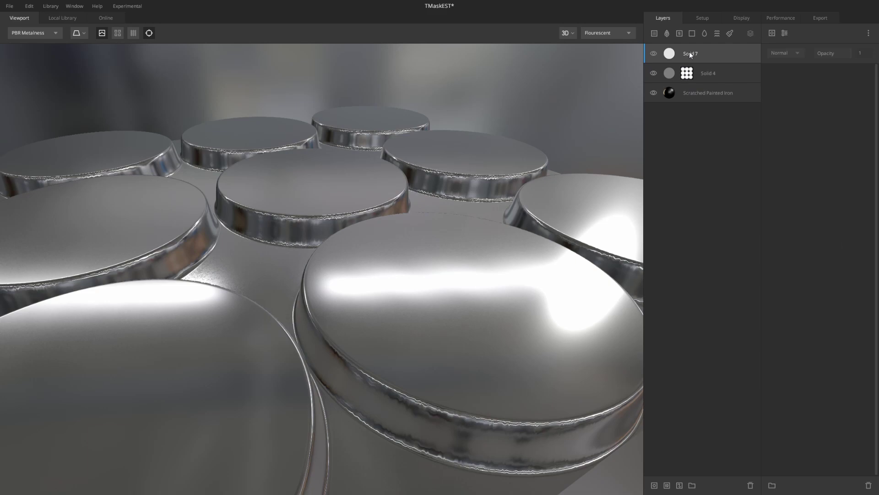
{"action": "right_click", "coordinate": [689, 51]}
{"action": "left_click", "coordinate": [719, 141]}
{"action": "left_click_drag", "start_coordinate": [581, 117], "coordinate": [610, 101], "text": "alt"}
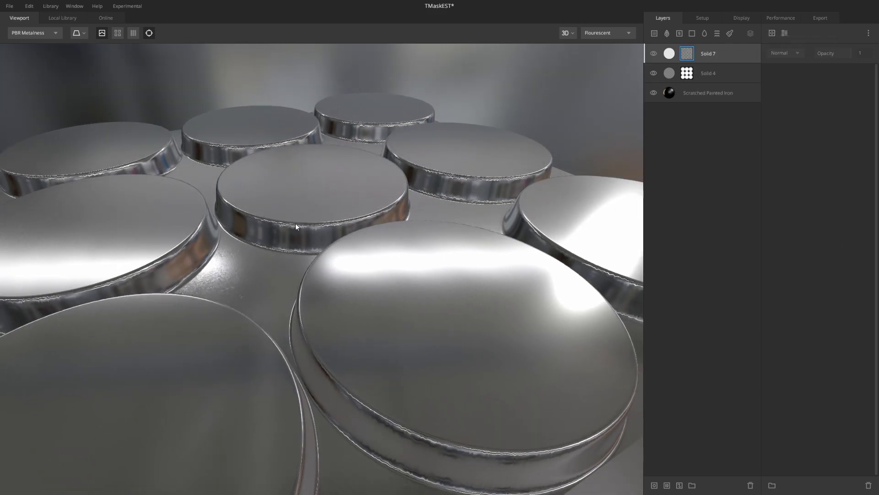
{"action": "left_click", "coordinate": [772, 34]}
{"action": "left_click", "coordinate": [794, 115]}
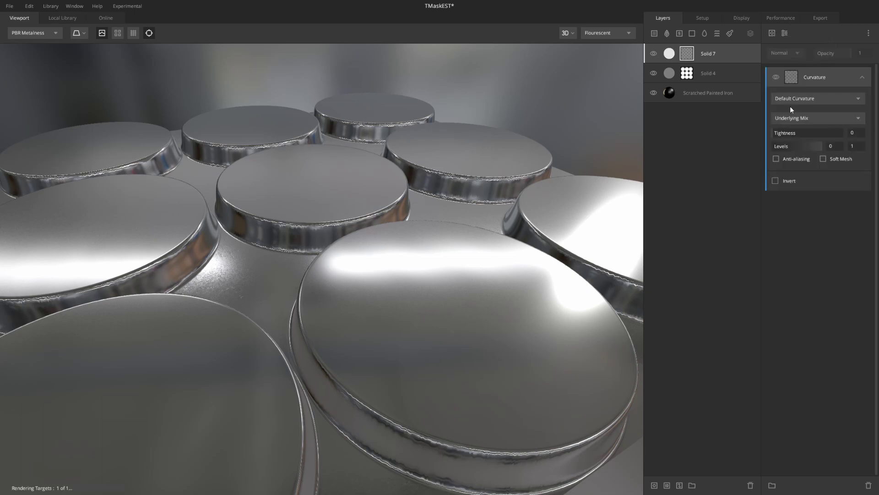
Set the Curvature mask's levels to 0.413 and 0.746 in the Layer Mask view, and return to PBR Metalness.
{"action": "key", "text": "m"}
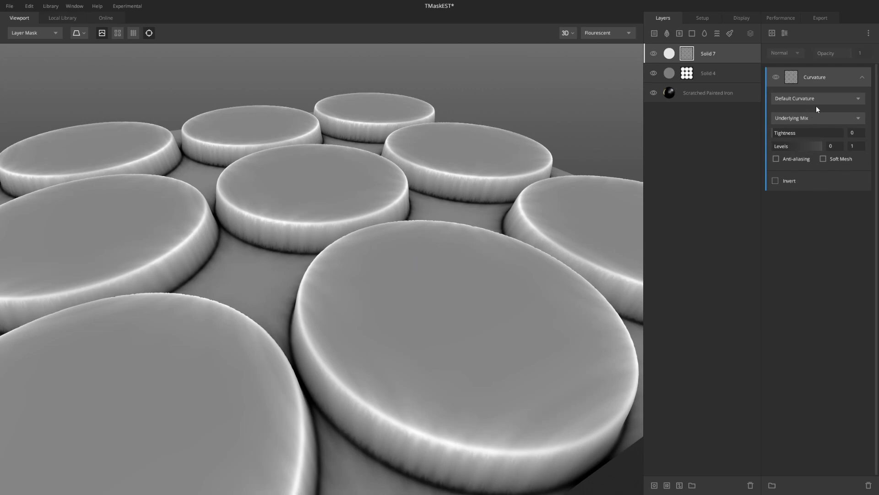
{"action": "mouse_move", "coordinate": [773, 134]}
{"action": "left_mouse_down"}
{"action": "mouse_move", "coordinate": [782, 133]}
{"action": "mouse_move", "coordinate": [756, 133]}
{"action": "mouse_move", "coordinate": [811, 147]}
{"action": "mouse_move", "coordinate": [793, 151]}
{"action": "mouse_move", "coordinate": [816, 148]}
{"action": "mouse_move", "coordinate": [809, 147]}
{"action": "left_mouse_up"}
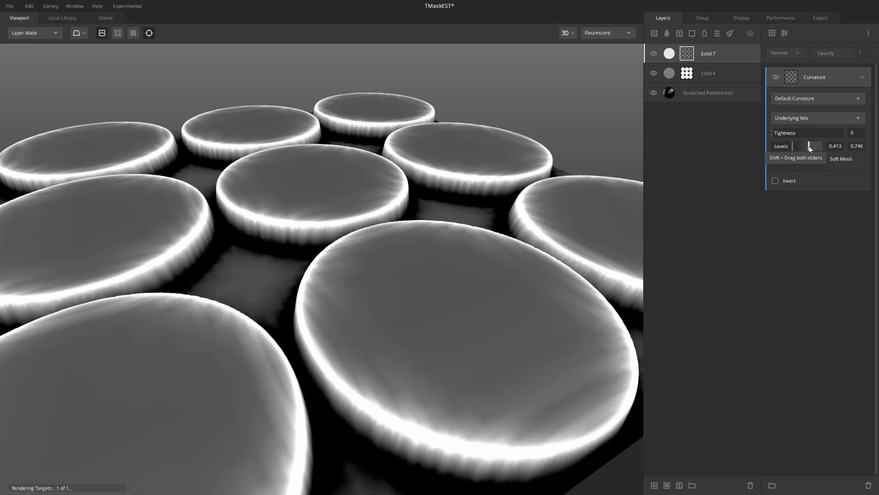
{"action": "key", "text": "m"}
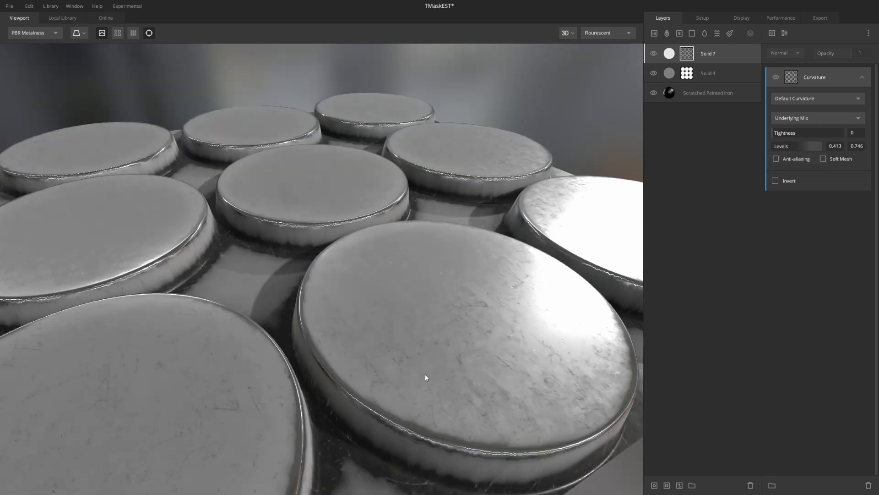
Compare the disc surfaces with the curvature-masked Solid 7 layer hidden and shown.
{"action": "left_click_drag", "start_coordinate": [426, 385], "coordinate": [353, 291]}
{"action": "left_click_drag", "start_coordinate": [484, 314], "coordinate": [496, 290]}
{"action": "scroll", "coordinate": [367, 296], "scroll_direction": "up", "scroll_amount": 3}
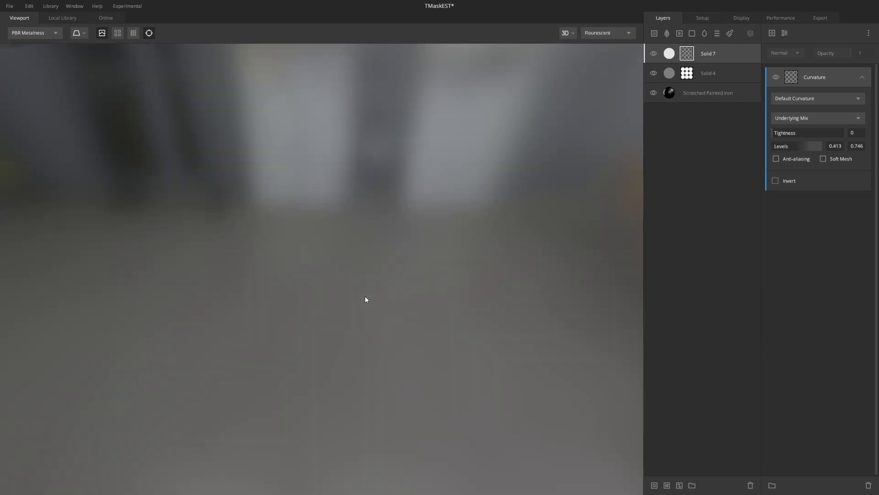
{"action": "scroll", "coordinate": [366, 296], "scroll_direction": "down", "scroll_amount": 3}
{"action": "left_click", "coordinate": [653, 54]}
{"action": "left_click", "coordinate": [654, 54]}
{"action": "left_click", "coordinate": [654, 54]}
{"action": "left_click", "coordinate": [654, 53]}
{"action": "left_click", "coordinate": [654, 53]}
{"action": "left_click", "coordinate": [654, 53]}
Examine the curvature-masked metal on the disc rims from several angles, toggling the Solid 7 layer for comparison.
{"action": "mouse_move", "coordinate": [403, 174]}
{"action": "left_mouse_down"}
{"action": "mouse_move", "coordinate": [384, 219]}
{"action": "mouse_move", "coordinate": [393, 168]}
{"action": "left_mouse_up"}
{"action": "left_click_drag", "start_coordinate": [361, 265], "coordinate": [490, 243]}
{"action": "left_click", "coordinate": [654, 53]}
{"action": "left_click", "coordinate": [654, 54]}
{"action": "left_click", "coordinate": [654, 54]}
{"action": "left_click", "coordinate": [654, 53]}
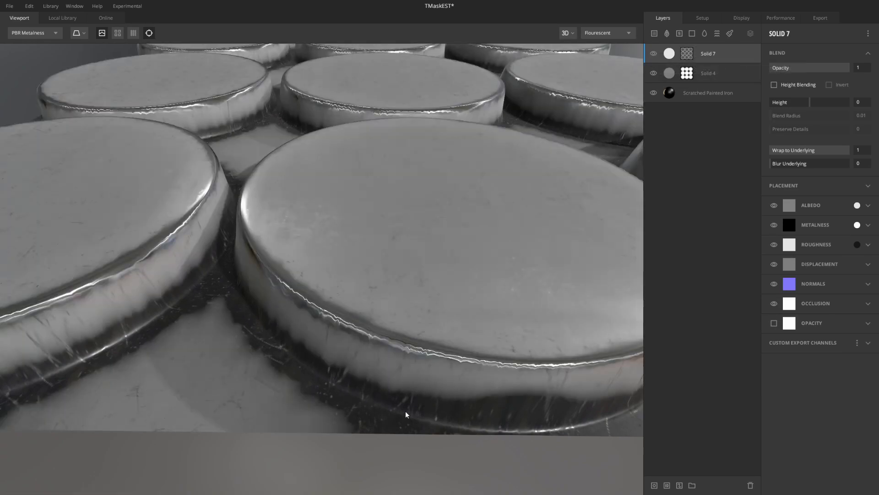
{"action": "left_click_drag", "start_coordinate": [518, 438], "coordinate": [338, 211]}
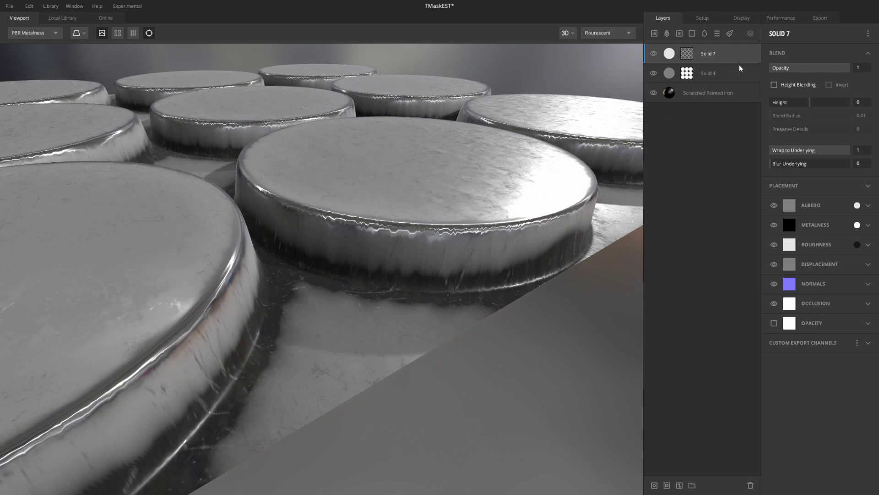
{"action": "left_click_drag", "start_coordinate": [421, 166], "coordinate": [401, 202]}
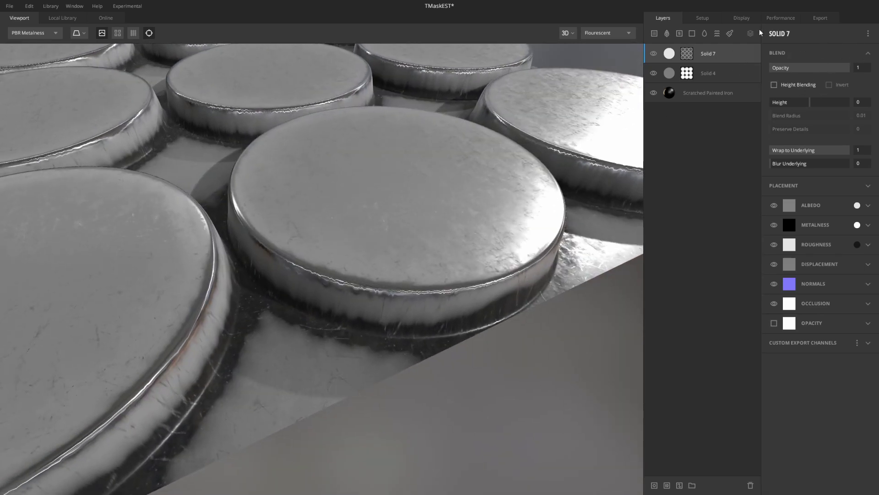
Add a Texture Map component above Curvature in the Solid 7 mask stack and set its source to Library Asset.
{"action": "left_click", "coordinate": [688, 51]}
{"action": "left_click", "coordinate": [773, 35]}
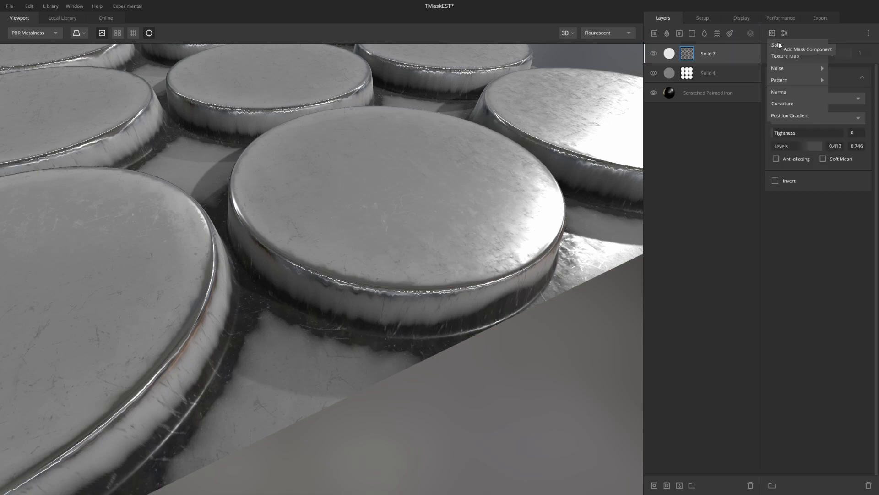
{"action": "mouse_move", "coordinate": [799, 65]}
{"action": "left_click", "coordinate": [799, 56]}
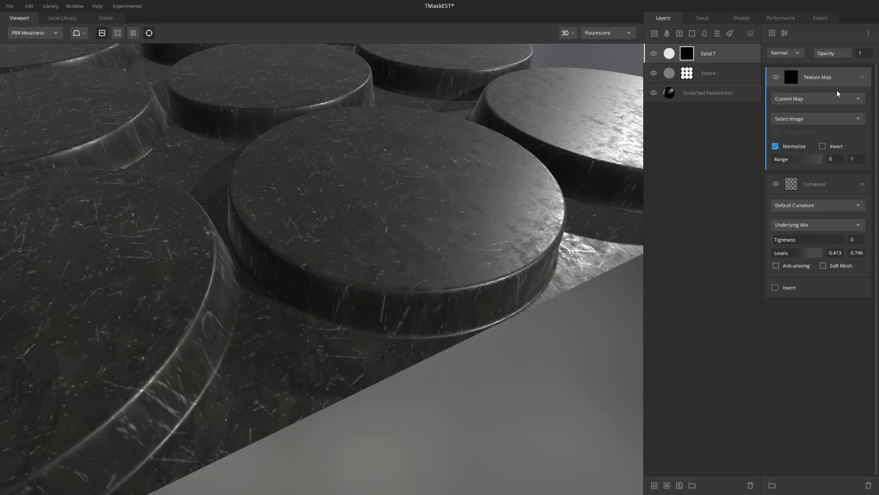
{"action": "left_click", "coordinate": [817, 98]}
{"action": "left_click", "coordinate": [816, 131]}
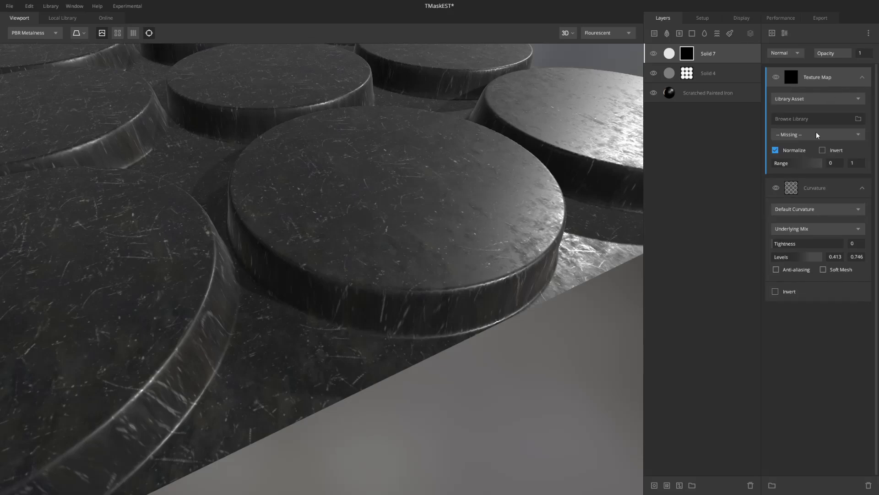
Search the local library's Imperfections category for "scratch" and assign Scratched Painted Metal to the texture map.
{"action": "left_click", "coordinate": [858, 118]}
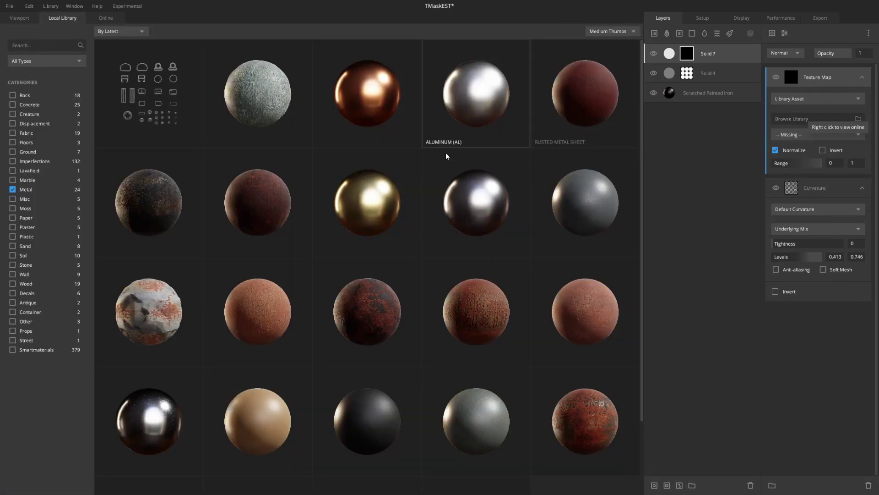
{"action": "left_click", "coordinate": [12, 190]}
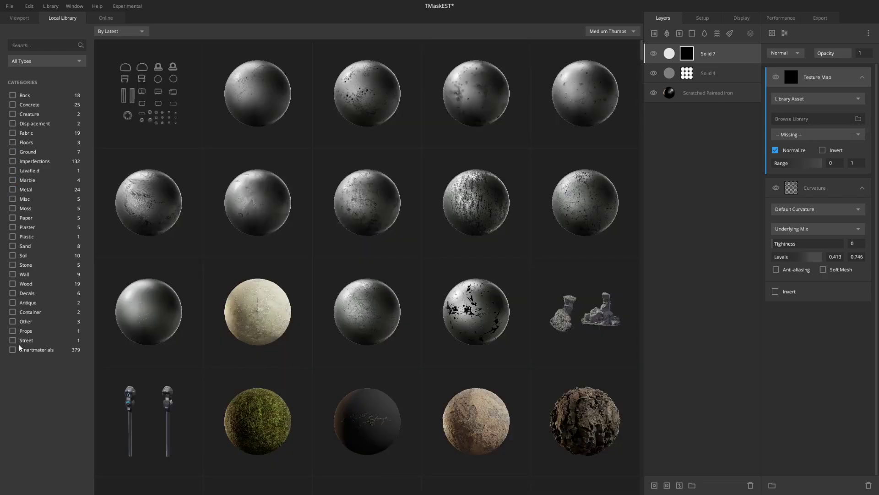
{"action": "left_click", "coordinate": [13, 161]}
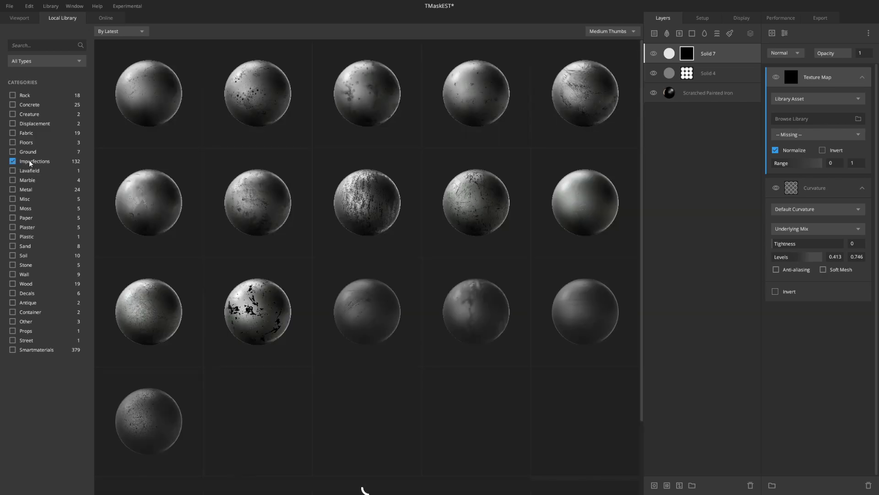
{"action": "left_click", "coordinate": [39, 46]}
{"action": "type", "text": "s"}
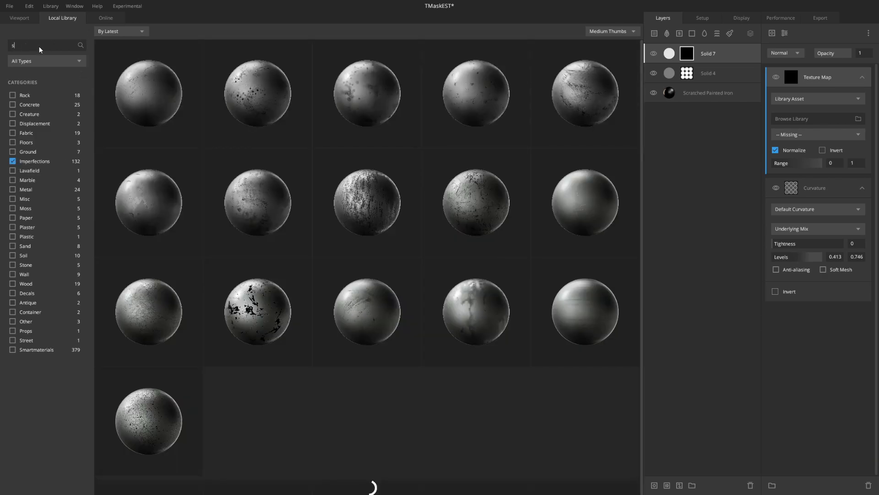
{"action": "type", "text": "cratch"}
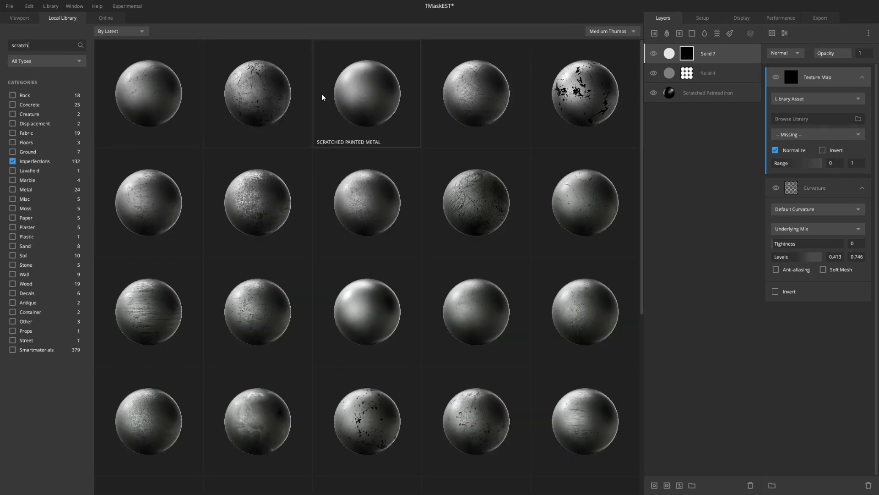
{"action": "double_click", "coordinate": [144, 213]}
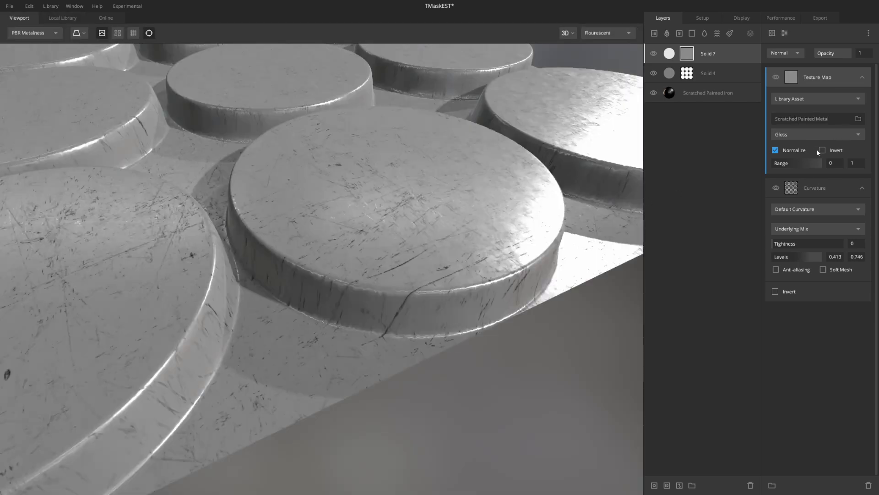
Try the texture map's Mask, Roughness and Gloss channels in turn while viewing the layer mask.
{"action": "left_click", "coordinate": [829, 134]}
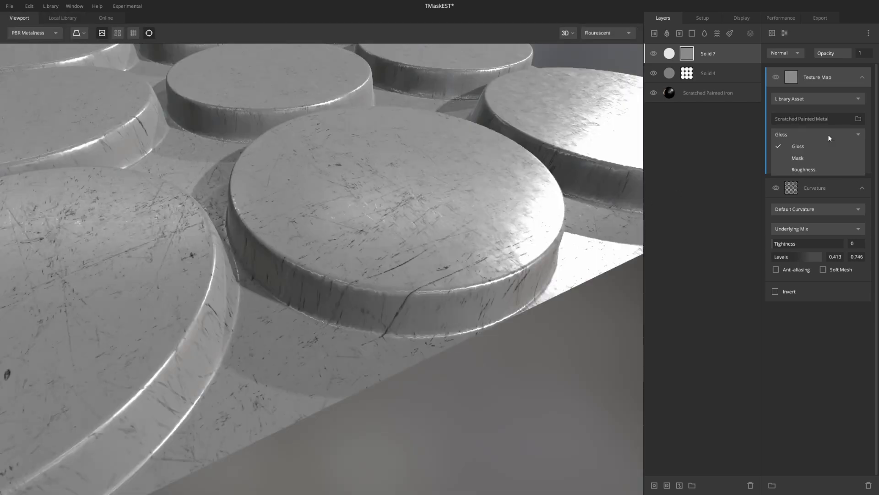
{"action": "left_click", "coordinate": [810, 168]}
{"action": "key", "text": "m"}
{"action": "key", "text": "m"}
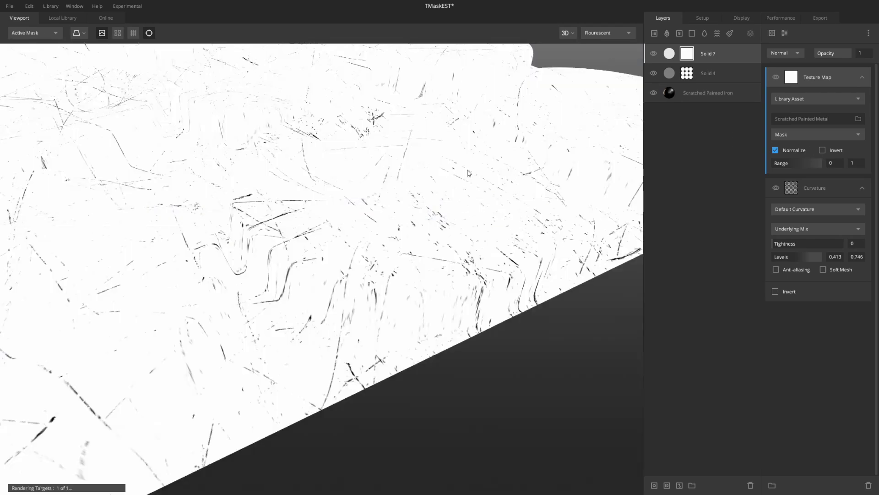
{"action": "left_click", "coordinate": [798, 98]}
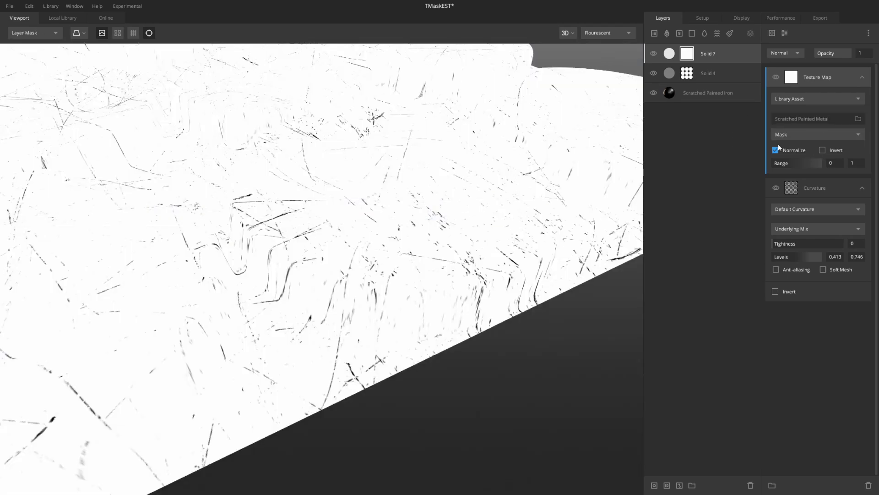
{"action": "left_click", "coordinate": [820, 135]}
{"action": "left_click", "coordinate": [809, 167]}
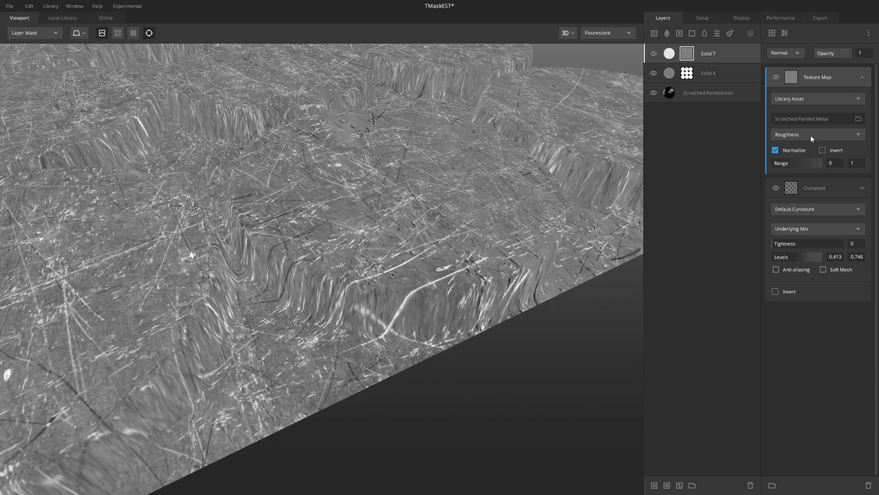
{"action": "left_click", "coordinate": [810, 135]}
{"action": "left_click", "coordinate": [809, 146]}
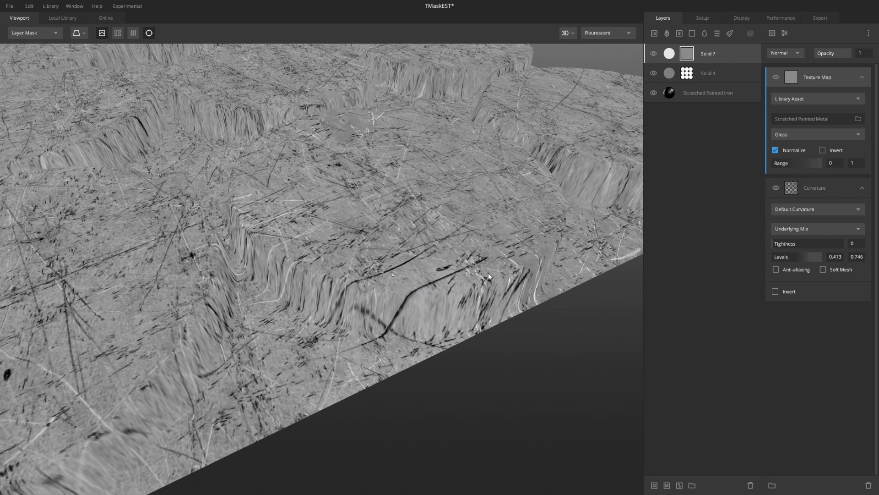
Set the texture map's channel to Roughness with a range of 0.421 to 0.778, and return to PBR Metalness.
{"action": "left_click", "coordinate": [799, 134]}
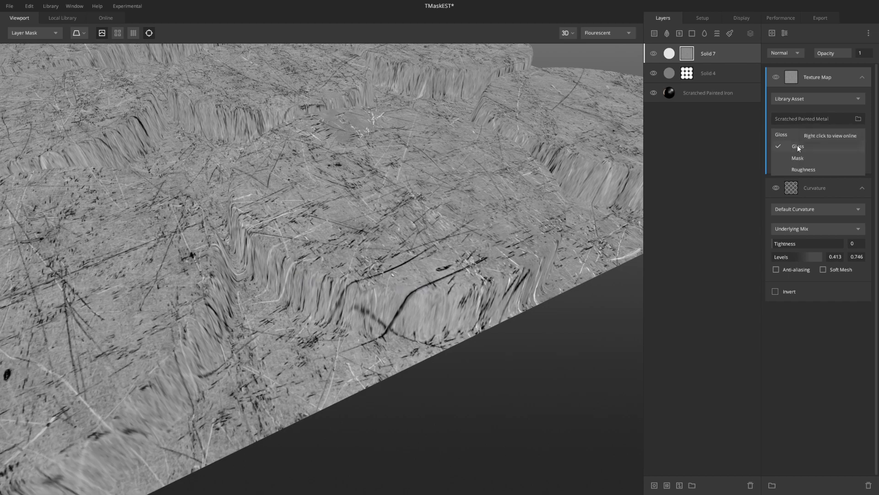
{"action": "left_click", "coordinate": [801, 169]}
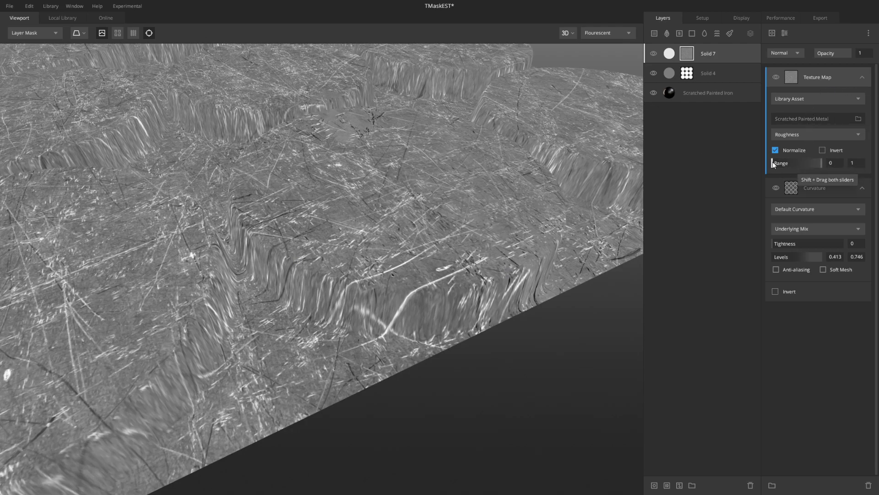
{"action": "left_click_drag", "start_coordinate": [774, 164], "coordinate": [812, 164]}
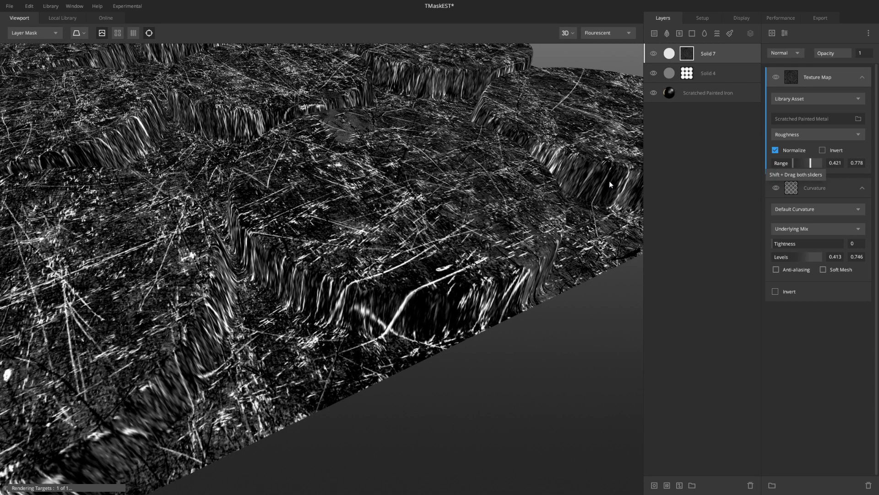
{"action": "key", "text": "m"}
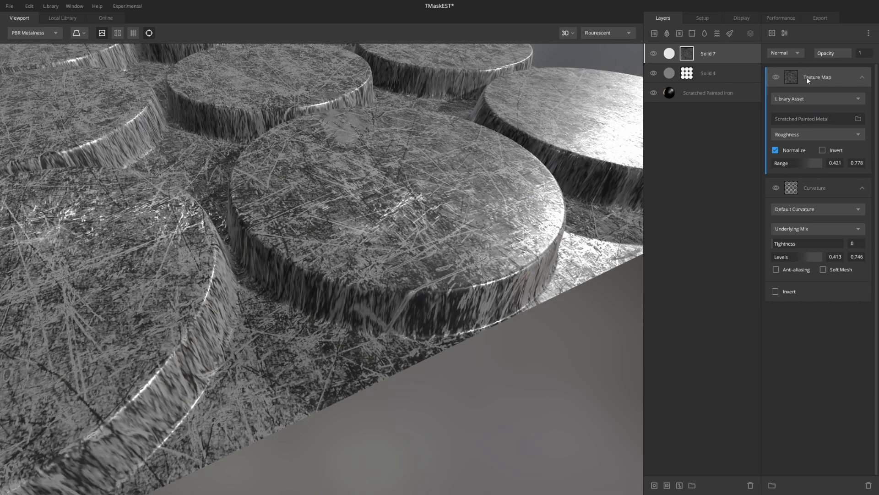
Set the Texture Map component's blend mode to Multiply and inspect the scratches on the discs up close.
{"action": "left_click", "coordinate": [788, 52]}
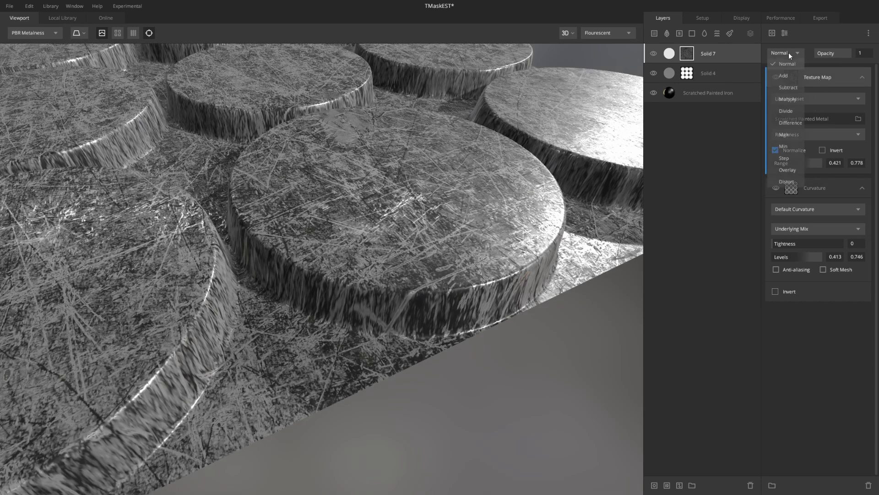
{"action": "left_click", "coordinate": [796, 99]}
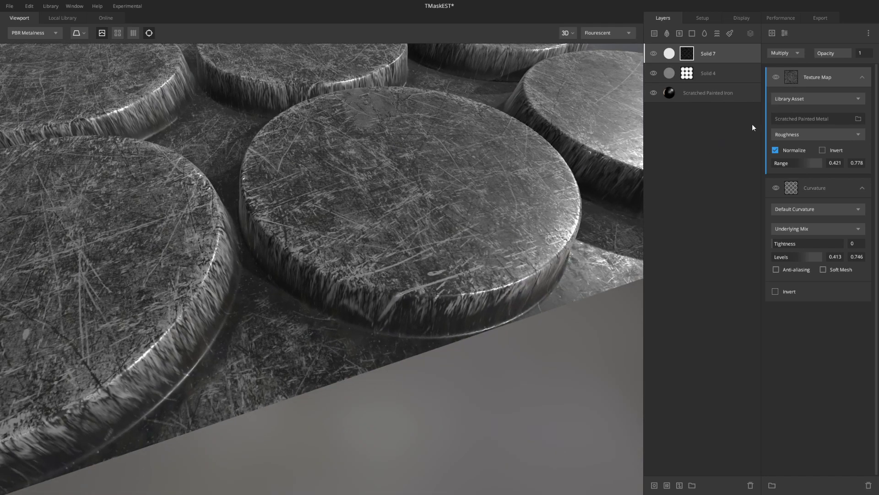
{"action": "left_click", "coordinate": [650, 54]}
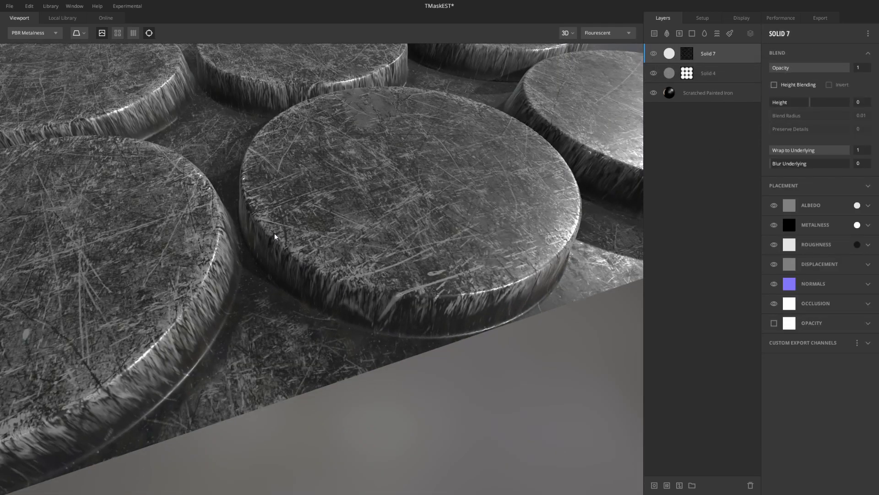
{"action": "left_click_drag", "start_coordinate": [432, 297], "coordinate": [428, 282], "text": "alt"}
{"action": "right_click_drag", "start_coordinate": [428, 281], "coordinate": [693, 259], "text": "alt"}
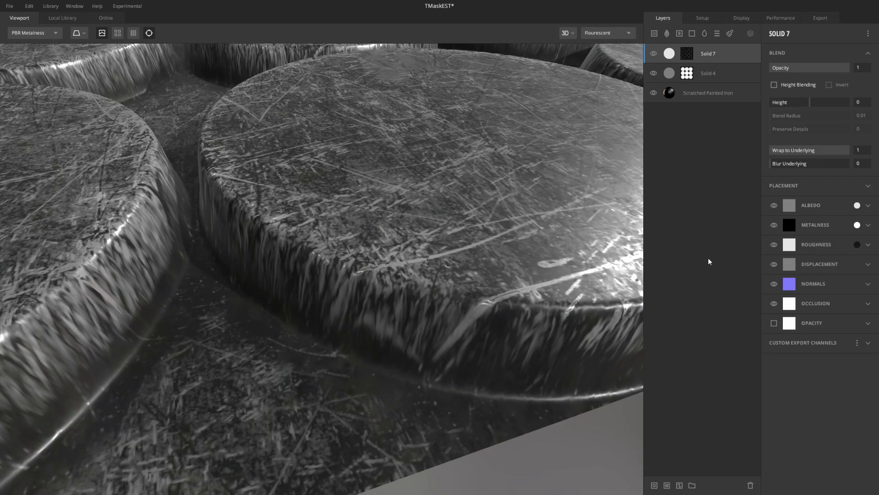
{"action": "left_click_drag", "start_coordinate": [371, 146], "coordinate": [558, 192], "text": "alt"}
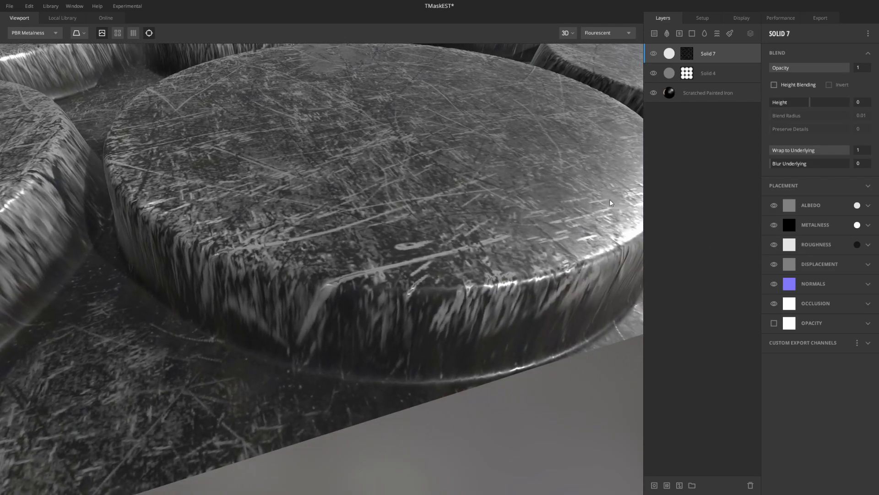
Set the Curvature component's levels to 0.579 and 0.817 in the Solid 7 mask stack.
{"action": "left_click", "coordinate": [689, 54]}
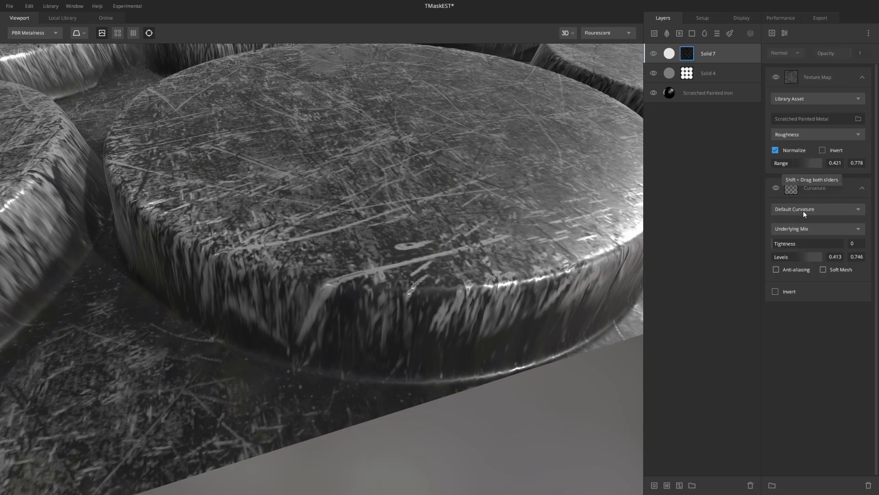
{"action": "left_click", "coordinate": [812, 186]}
{"action": "mouse_move", "coordinate": [793, 256]}
{"action": "left_mouse_down"}
{"action": "mouse_move", "coordinate": [812, 256]}
{"action": "mouse_move", "coordinate": [798, 257]}
{"action": "left_mouse_up"}
{"action": "left_click_drag", "start_coordinate": [799, 257], "coordinate": [802, 257]}
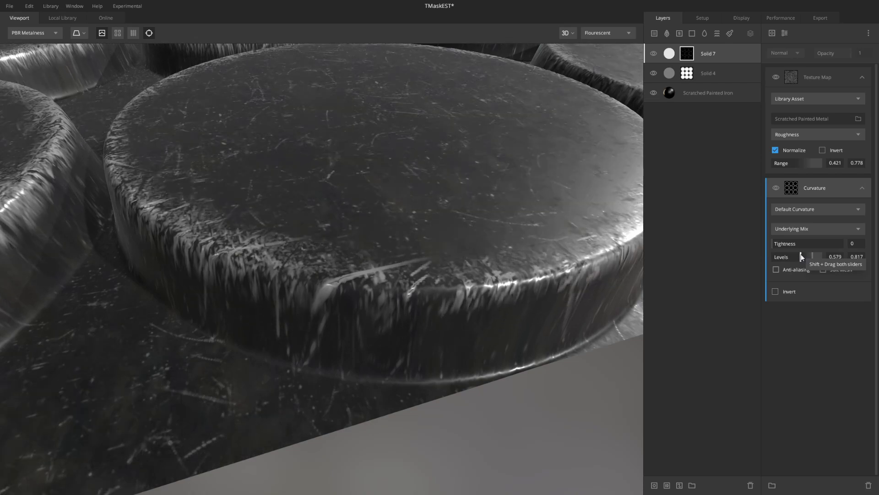
Inspect the combined scratch and curvature mask along the disc edges in the Layer Mask view.
{"action": "scroll", "coordinate": [441, 206], "scroll_direction": "down", "scroll_amount": 5}
{"action": "scroll", "coordinate": [439, 206], "scroll_direction": "up", "scroll_amount": 4}
{"action": "key", "text": "m"}
{"action": "scroll", "coordinate": [414, 228], "scroll_direction": "up", "scroll_amount": 1}
{"action": "left_click_drag", "start_coordinate": [413, 228], "coordinate": [226, 209]}
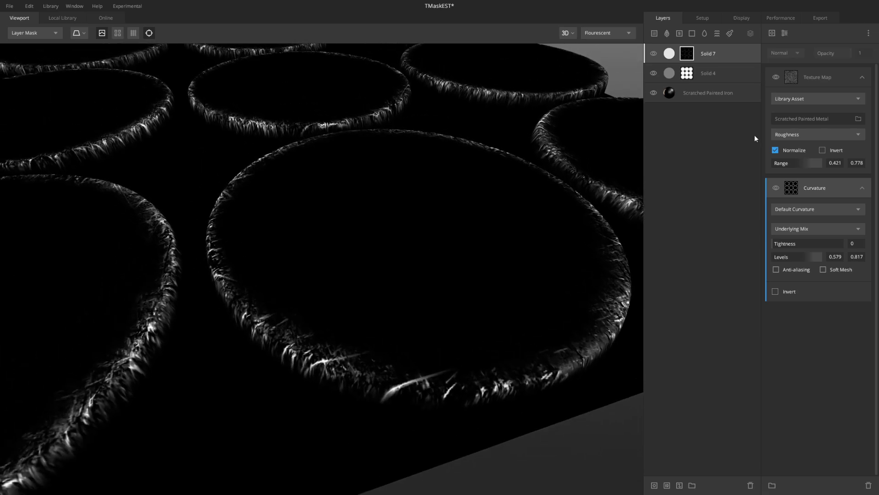
Compare the disc edges with the Texture Map component hidden and shown, in both the Layer Mask and PBR Metalness views.
{"action": "left_click", "coordinate": [779, 77]}
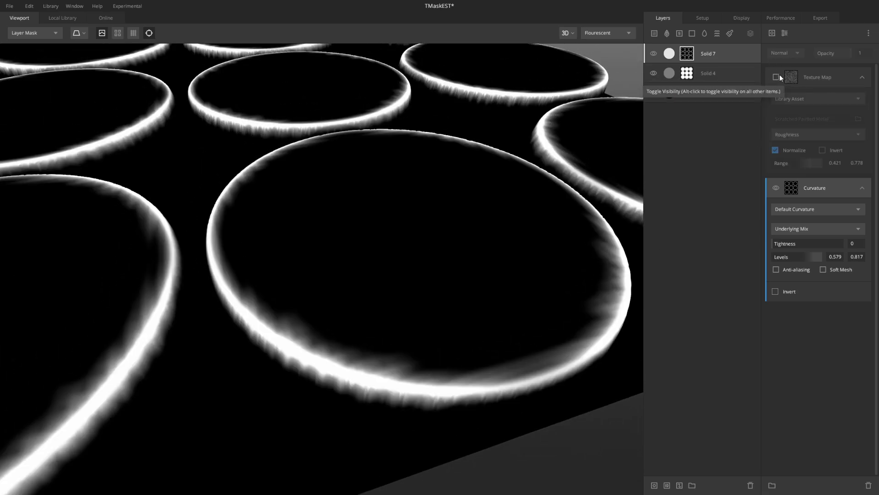
{"action": "key", "text": "m"}
{"action": "left_click", "coordinate": [780, 76]}
{"action": "left_click", "coordinate": [780, 76]}
{"action": "left_click", "coordinate": [779, 75]}
{"action": "left_click_drag", "start_coordinate": [423, 316], "coordinate": [360, 260]}
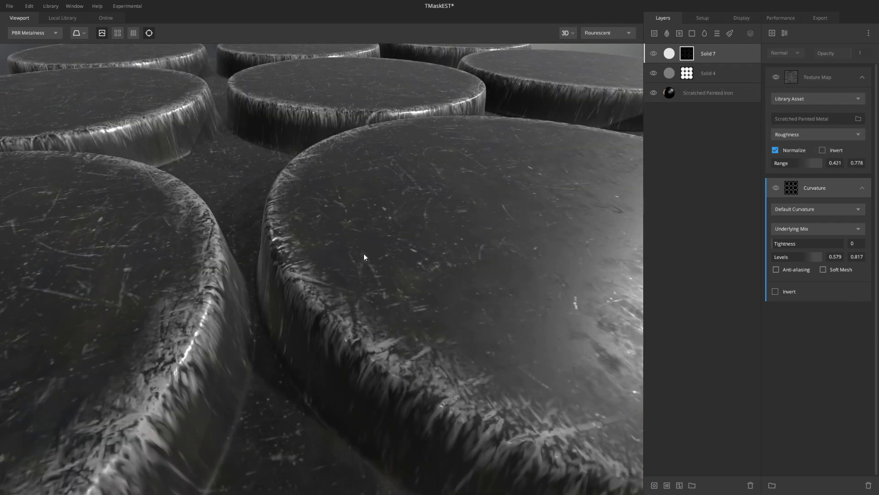
Add a Projection modifier to the Solid 7 mask stack and move it above the Texture Map component.
{"action": "scroll", "coordinate": [359, 259], "scroll_direction": "up", "scroll_amount": 2}
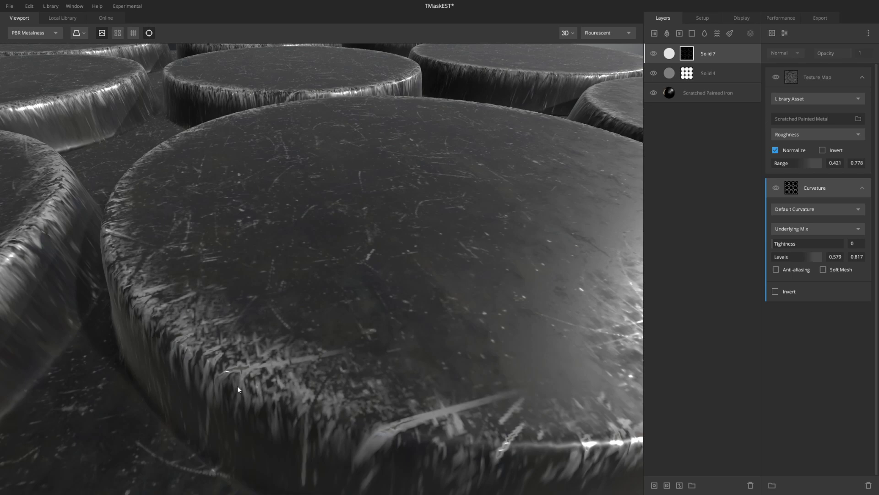
{"action": "left_click_drag", "start_coordinate": [221, 390], "coordinate": [303, 308]}
{"action": "left_click_drag", "start_coordinate": [373, 301], "coordinate": [465, 280]}
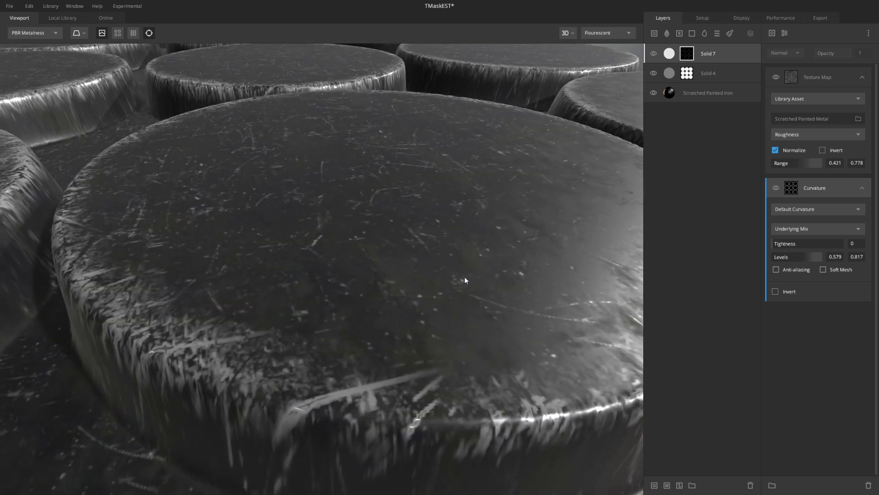
{"action": "left_click", "coordinate": [786, 33]}
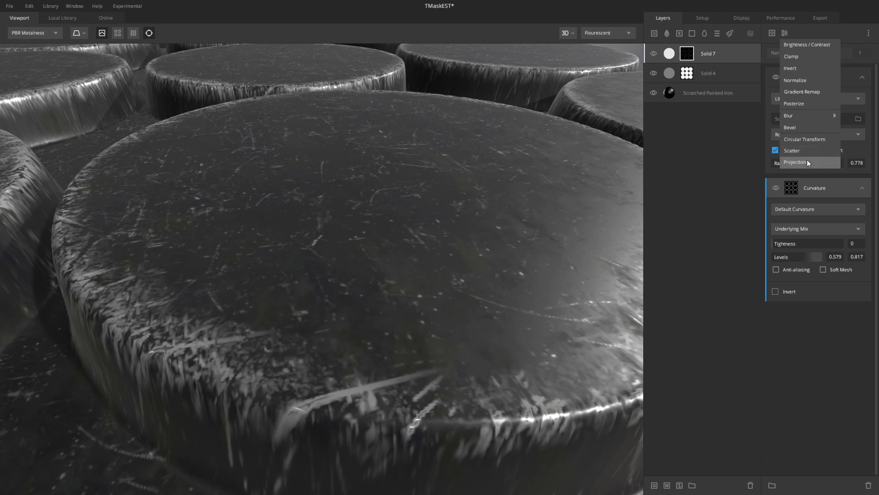
{"action": "left_click", "coordinate": [221, 229]}
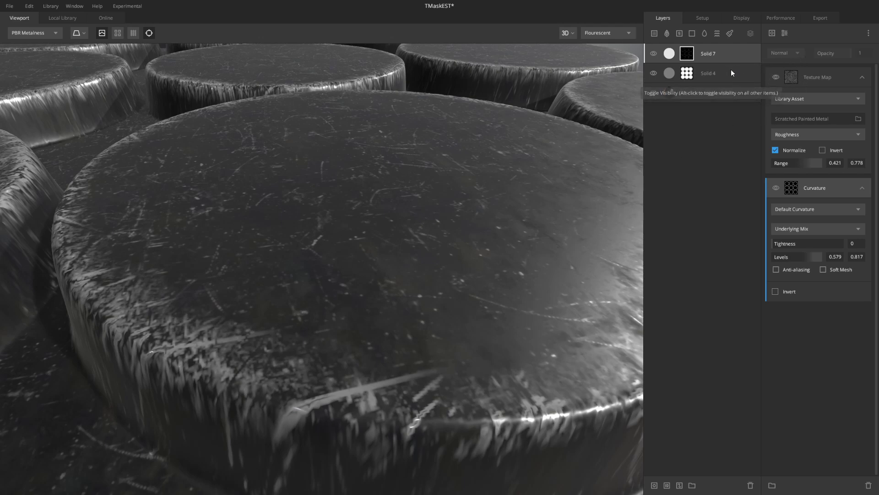
{"action": "left_click", "coordinate": [785, 34]}
{"action": "left_click", "coordinate": [798, 162]}
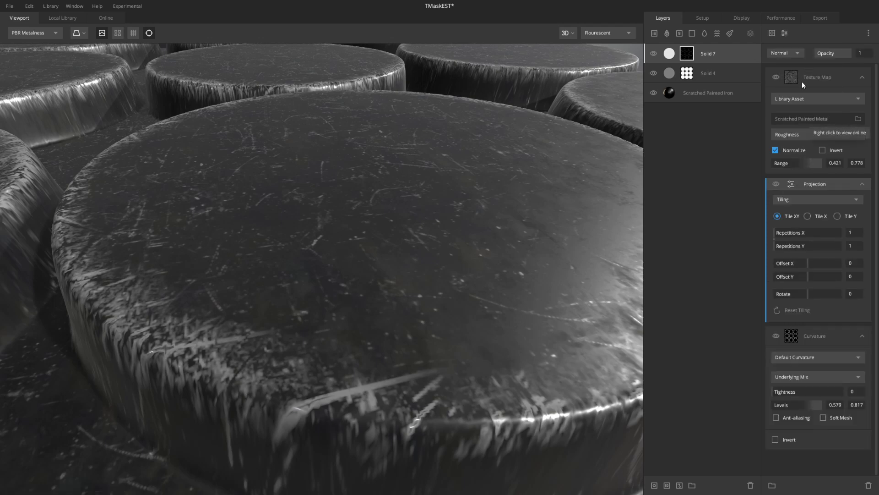
{"action": "left_click", "coordinate": [814, 76]}
{"action": "left_click_drag", "start_coordinate": [809, 182], "coordinate": [801, 72]}
Set the Projection's tiling repetitions to 2 in X and Y, and clip the modifier to the Texture Map component.
{"action": "scroll", "coordinate": [537, 212], "scroll_direction": "down", "scroll_amount": 4}
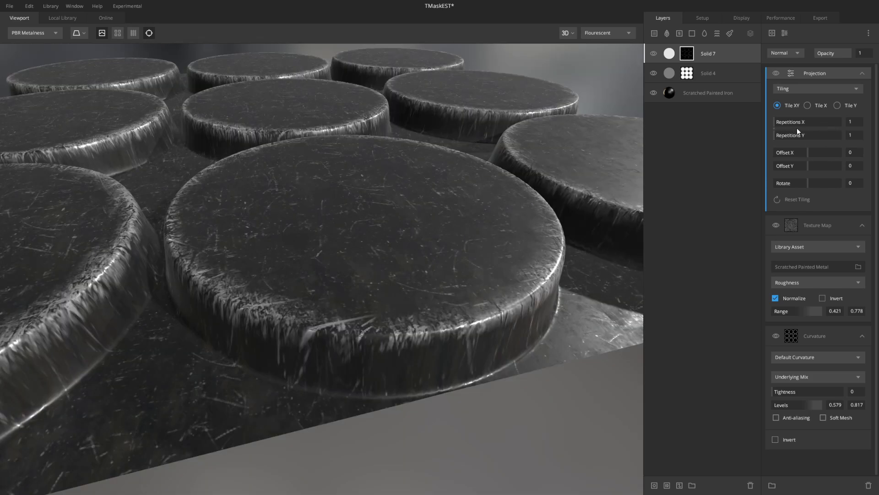
{"action": "left_click_drag", "start_coordinate": [775, 129], "coordinate": [780, 126]}
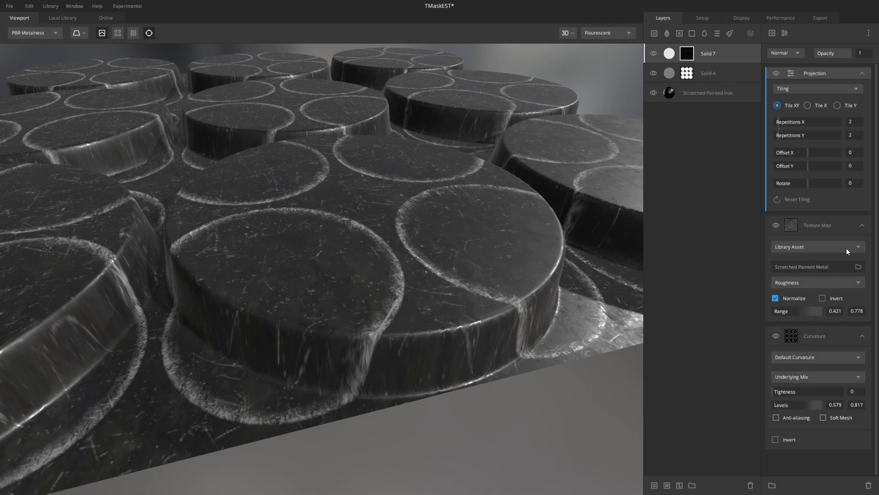
{"action": "left_click", "coordinate": [837, 230]}
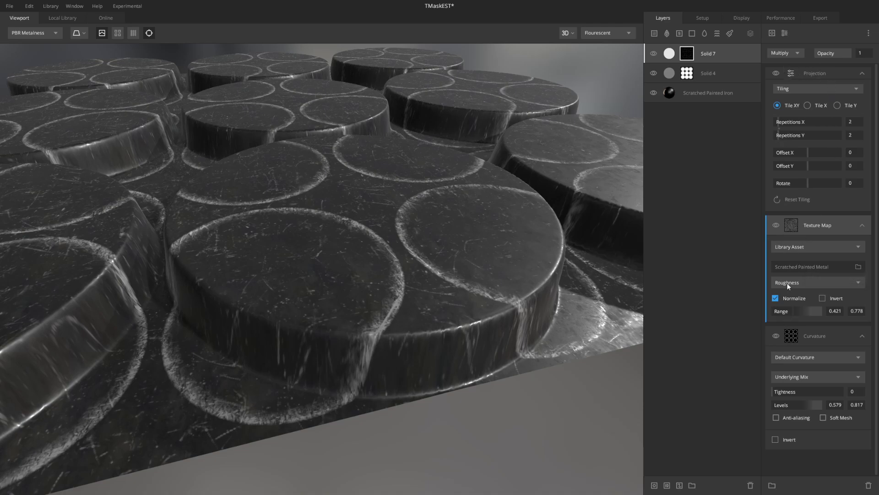
{"action": "left_click", "coordinate": [810, 74], "text": "alt"}
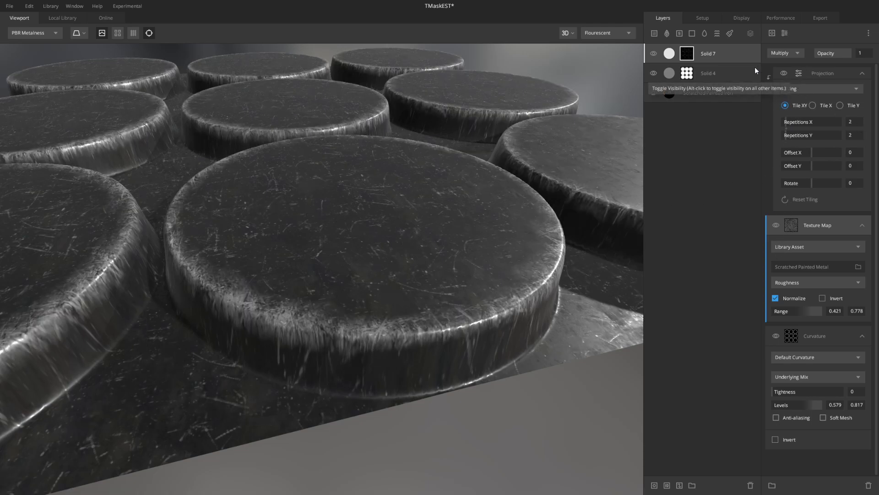
Set the clipped Projection to 3 repetitions in X and Y, 90 rotation and 0.172 offset in X.
{"action": "middle_click_drag", "start_coordinate": [454, 217], "coordinate": [509, 238]}
{"action": "mouse_move", "coordinate": [792, 133]}
{"action": "left_mouse_down"}
{"action": "mouse_move", "coordinate": [826, 131]}
{"action": "mouse_move", "coordinate": [762, 127]}
{"action": "mouse_move", "coordinate": [812, 131]}
{"action": "mouse_move", "coordinate": [791, 125]}
{"action": "left_mouse_up"}
{"action": "left_click_drag", "start_coordinate": [812, 182], "coordinate": [823, 185]}
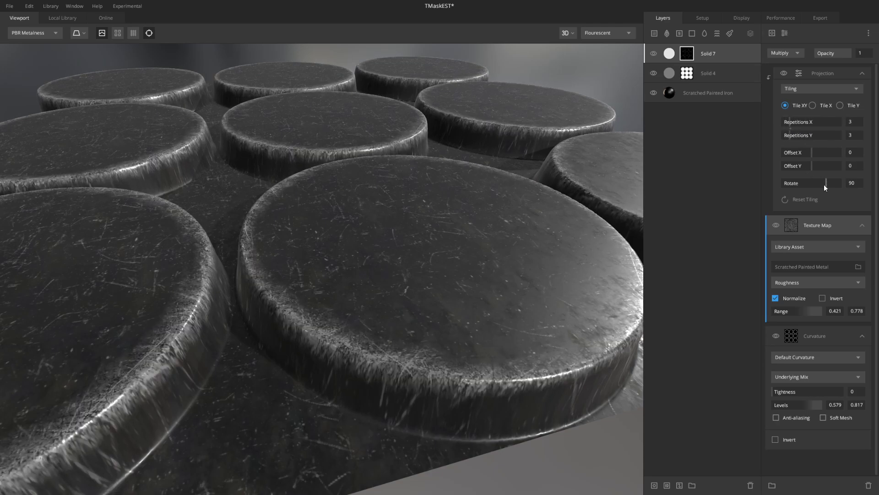
{"action": "mouse_move", "coordinate": [811, 152]}
{"action": "left_mouse_down"}
{"action": "mouse_move", "coordinate": [828, 153]}
{"action": "mouse_move", "coordinate": [817, 151]}
{"action": "left_mouse_up"}
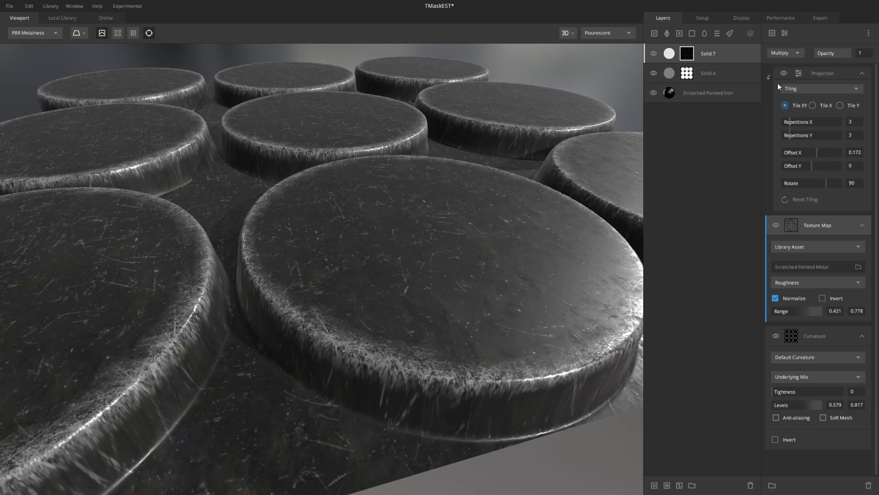
Compare the disc wear with the Projection modifier unclipped and clipped to the Texture Map, and inspect the discs near and far.
{"action": "left_click", "coordinate": [814, 72], "text": "alt"}
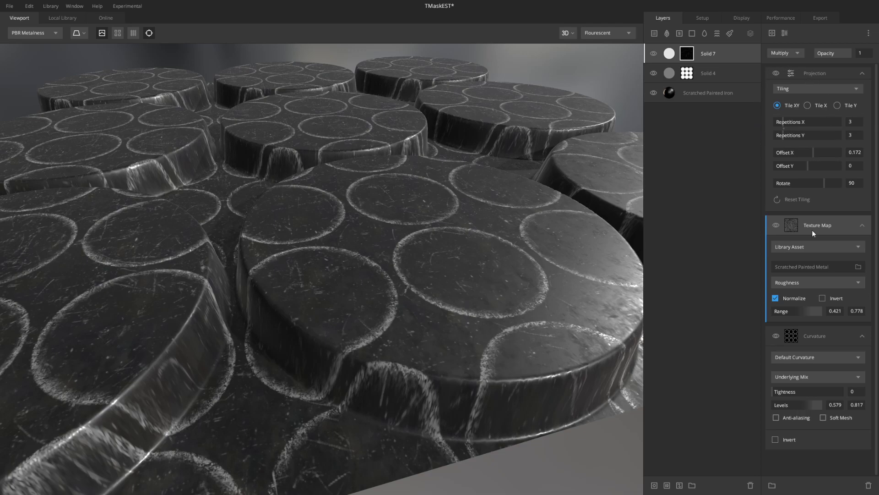
{"action": "left_click", "coordinate": [811, 72]}
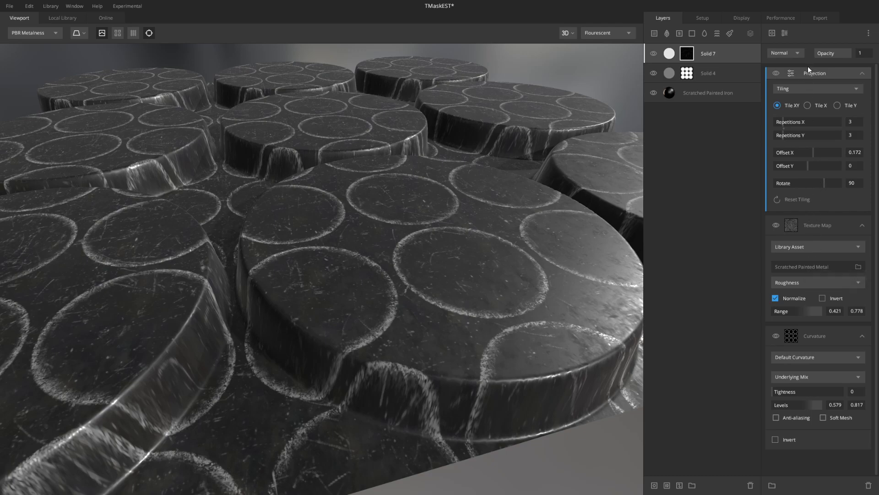
{"action": "left_click", "coordinate": [810, 74], "text": "alt"}
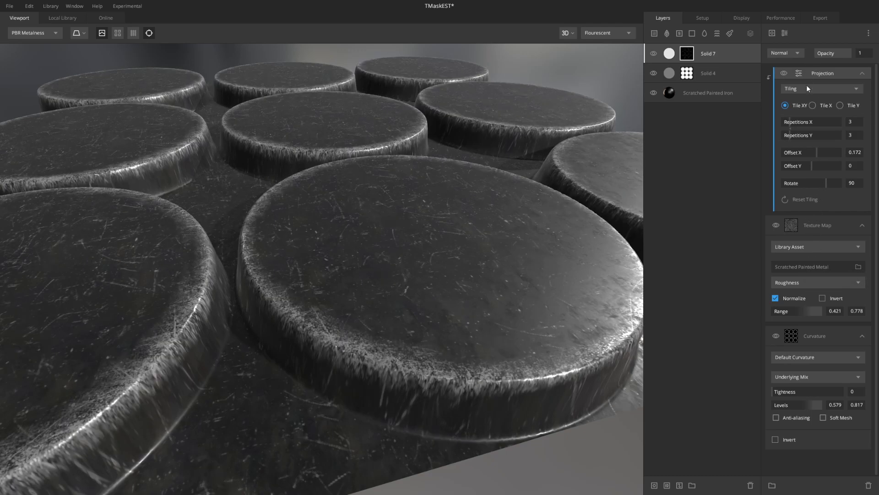
{"action": "left_click", "coordinate": [808, 224]}
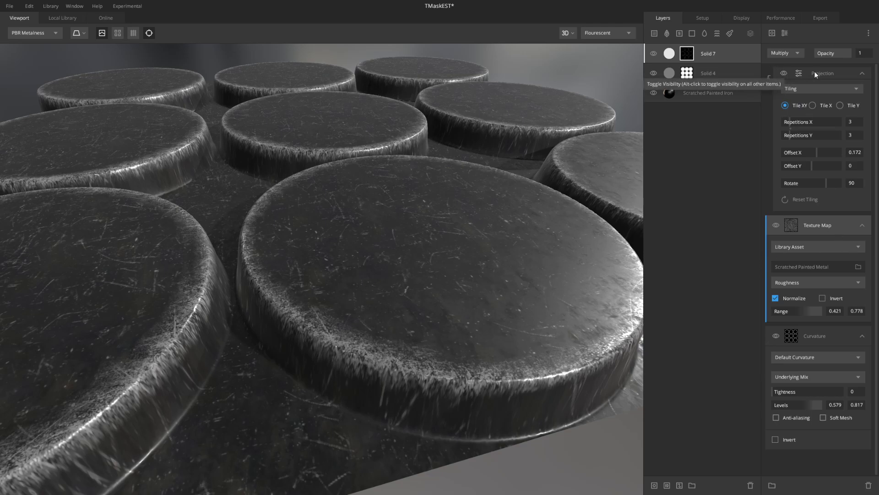
{"action": "middle_click_drag", "start_coordinate": [502, 216], "coordinate": [366, 215]}
{"action": "mouse_move", "coordinate": [480, 198]}
{"action": "left_mouse_down"}
{"action": "mouse_move", "coordinate": [393, 248]}
{"action": "mouse_move", "coordinate": [469, 211]}
{"action": "left_mouse_up"}
{"action": "scroll", "coordinate": [469, 211], "scroll_direction": "down", "scroll_amount": 5}
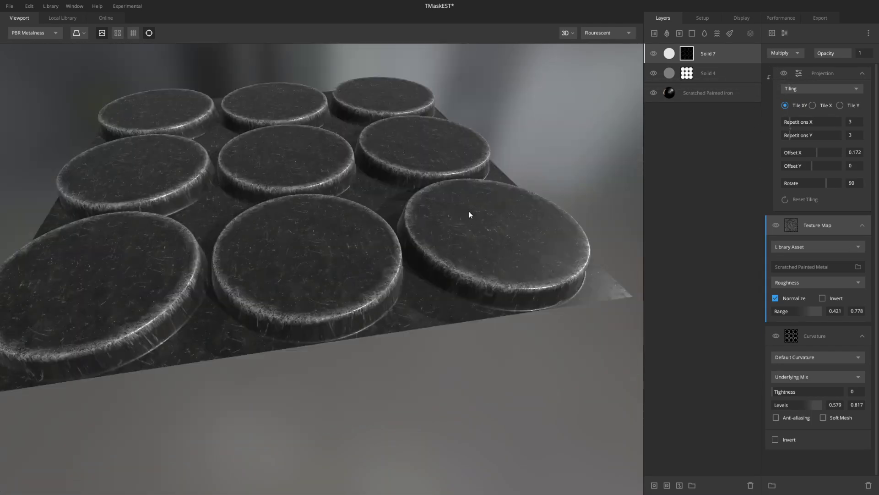
{"action": "scroll", "coordinate": [469, 211], "scroll_direction": "up", "scroll_amount": 6}
{"action": "middle_click_drag", "start_coordinate": [373, 218], "coordinate": [424, 224]}
{"action": "scroll", "coordinate": [466, 212], "scroll_direction": "down", "scroll_amount": 3}
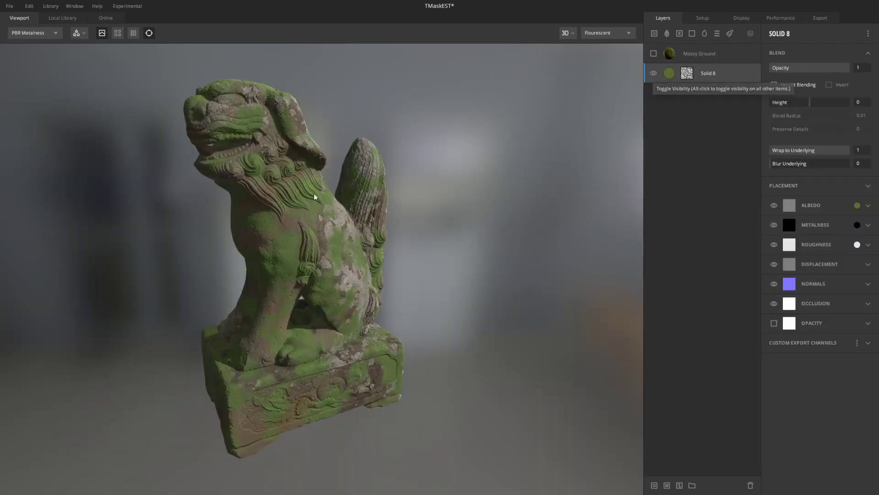
Display the Solid 8 layer's Perlin Noise mask in the Layer Mask view and examine the pattern's seams on the lion statue.
{"action": "scroll", "coordinate": [307, 197], "scroll_direction": "up", "scroll_amount": 3}
{"action": "left_click", "coordinate": [686, 72]}
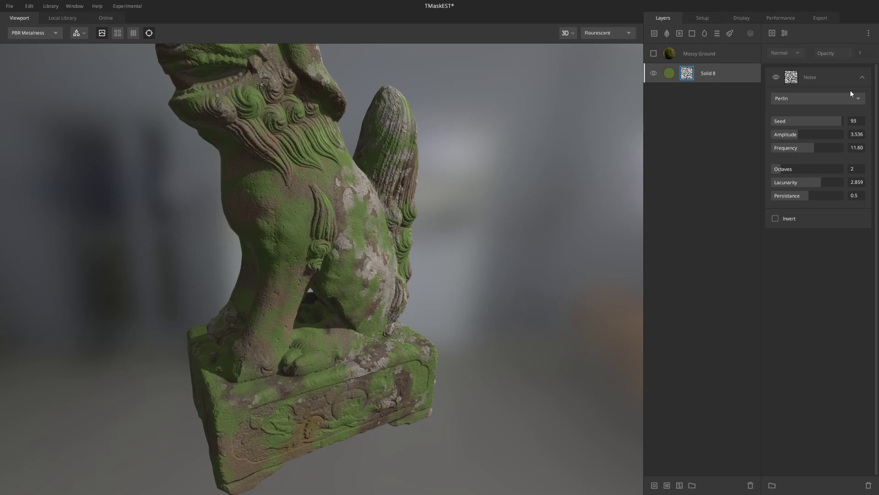
{"action": "left_click", "coordinate": [781, 76]}
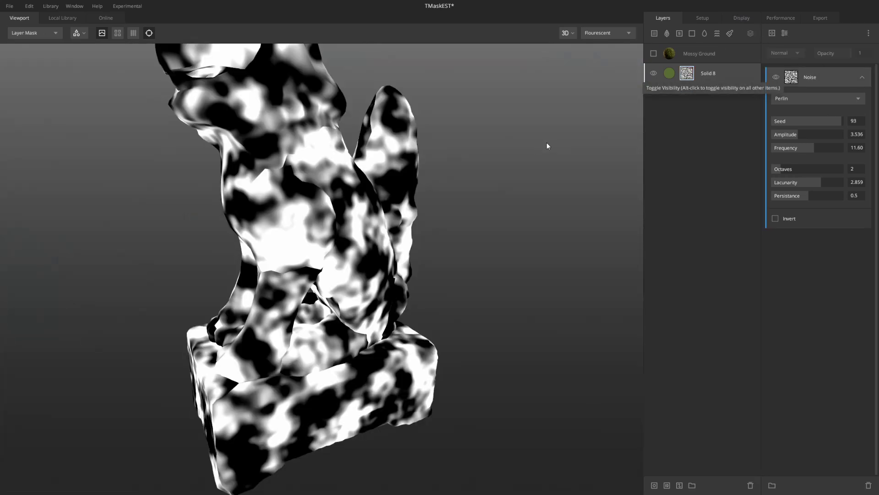
{"action": "scroll", "coordinate": [403, 218], "scroll_direction": "up", "scroll_amount": 3}
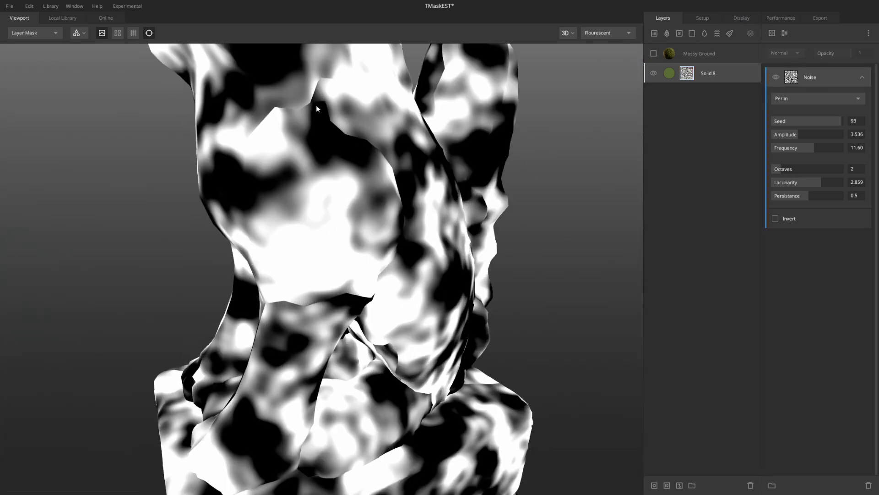
{"action": "middle_click_drag", "start_coordinate": [376, 251], "coordinate": [381, 75]}
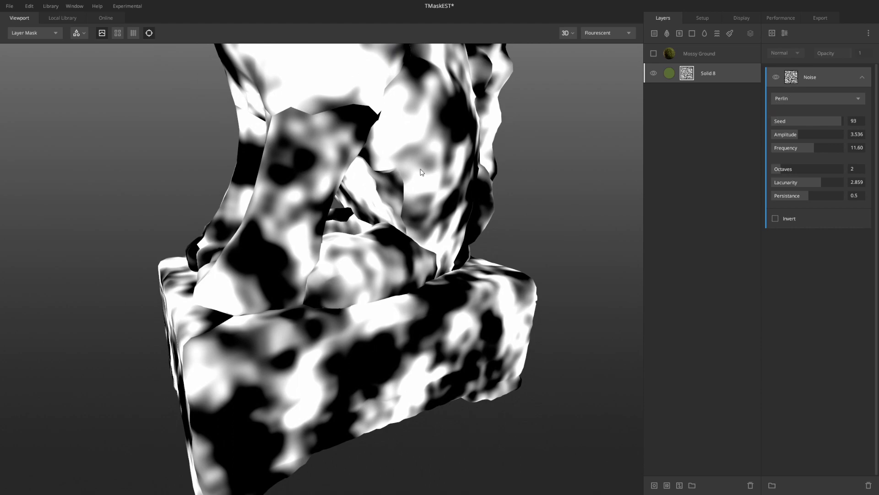
{"action": "middle_click_drag", "start_coordinate": [420, 169], "coordinate": [419, 142]}
{"action": "middle_click_drag", "start_coordinate": [384, 99], "coordinate": [348, 153]}
{"action": "scroll", "coordinate": [298, 197], "scroll_direction": "down", "scroll_amount": 5}
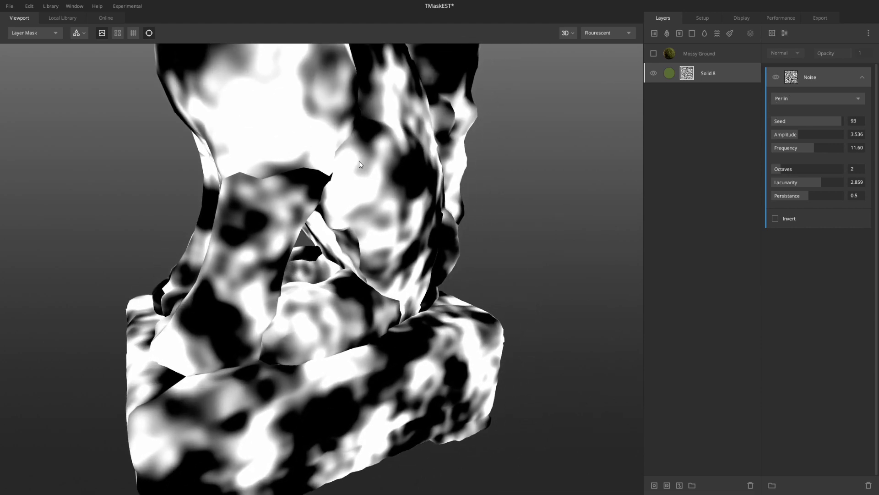
Add a Projection modifier above the Noise component in the Solid 8 mask stack and change its type to Box Projection.
{"action": "left_click", "coordinate": [784, 33]}
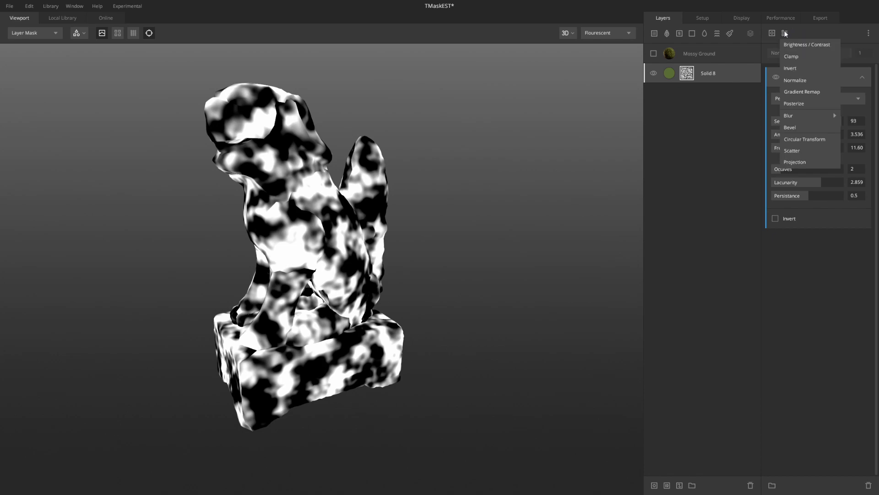
{"action": "left_click", "coordinate": [801, 164]}
{"action": "scroll", "coordinate": [296, 234], "scroll_direction": "up", "scroll_amount": 3}
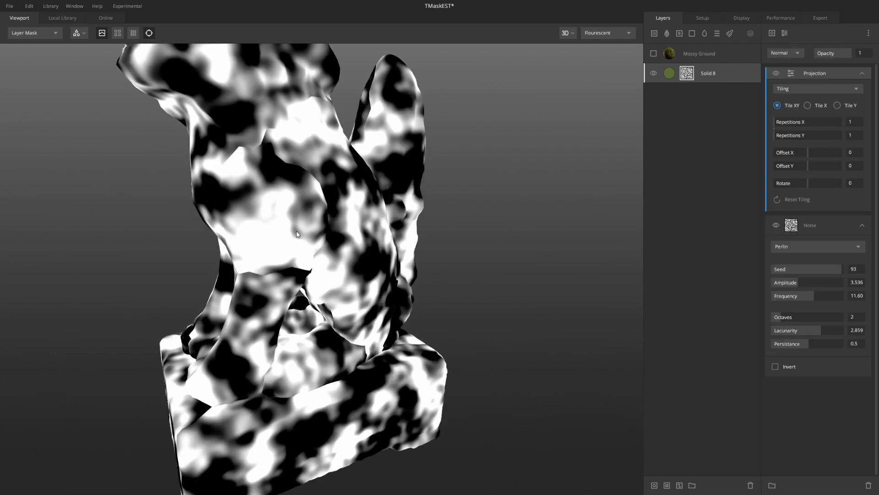
{"action": "scroll", "coordinate": [416, 272], "scroll_direction": "down", "scroll_amount": 3}
{"action": "left_click", "coordinate": [809, 88]}
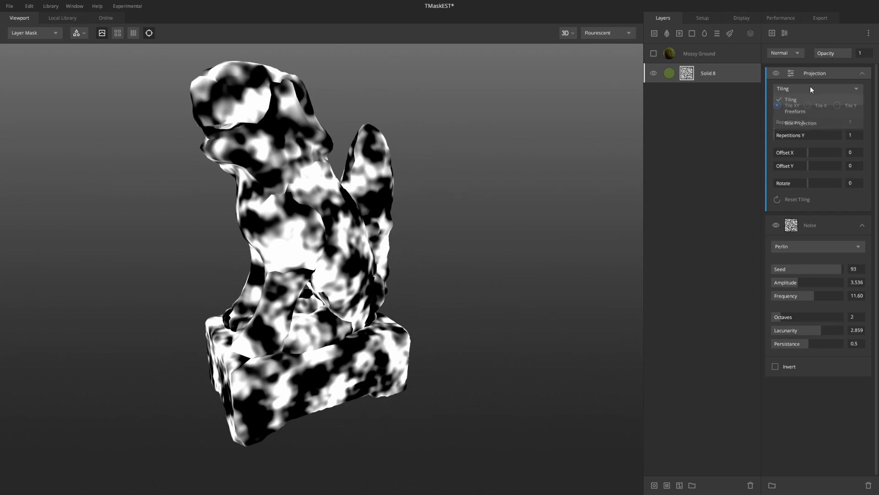
{"action": "left_click", "coordinate": [820, 118]}
{"action": "scroll", "coordinate": [344, 244], "scroll_direction": "up", "scroll_amount": 2}
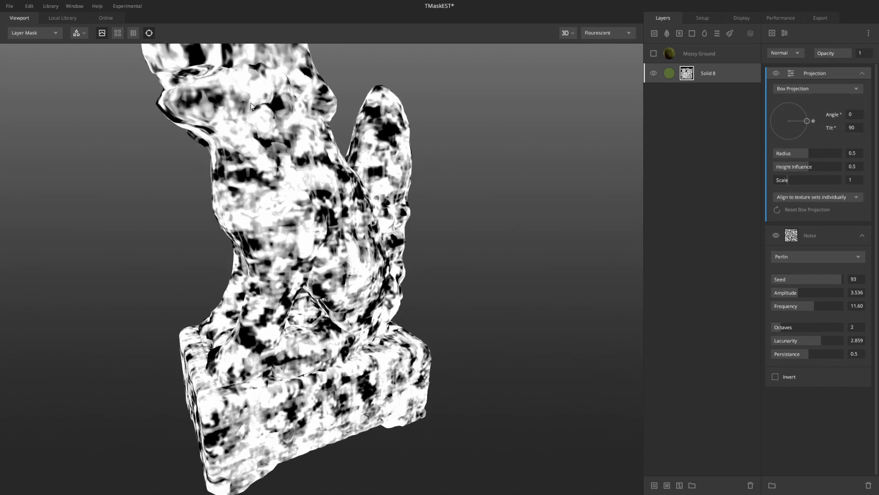
Set the Box Projection's radius to 0.725, height influence to 0 and scale to 1.061, and check the statue in both views.
{"action": "mouse_move", "coordinate": [804, 123]}
{"action": "left_mouse_down"}
{"action": "mouse_move", "coordinate": [791, 121]}
{"action": "mouse_move", "coordinate": [811, 120]}
{"action": "left_mouse_up"}
{"action": "left_click_drag", "start_coordinate": [804, 153], "coordinate": [788, 180]}
{"action": "left_click", "coordinate": [809, 166]}
{"action": "middle_click_drag", "start_coordinate": [423, 202], "coordinate": [342, 172]}
{"action": "key", "text": "m"}
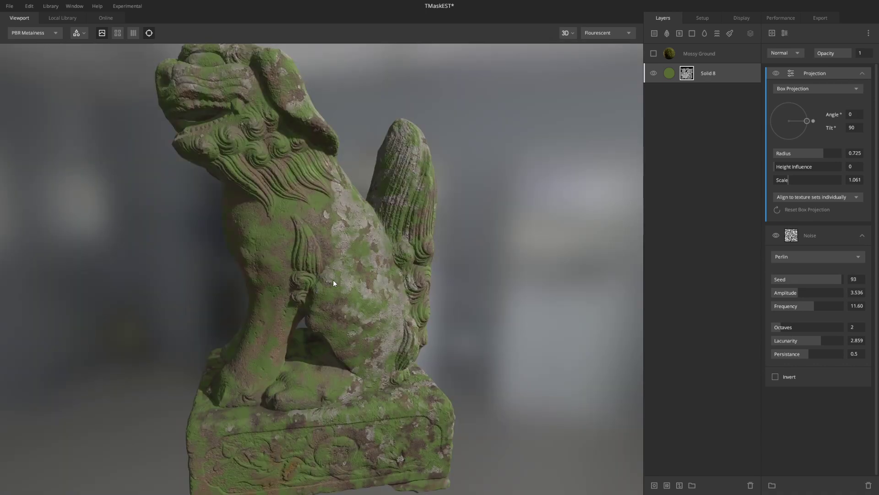
{"action": "middle_click_drag", "start_coordinate": [323, 276], "coordinate": [353, 276]}
{"action": "key", "text": "m"}
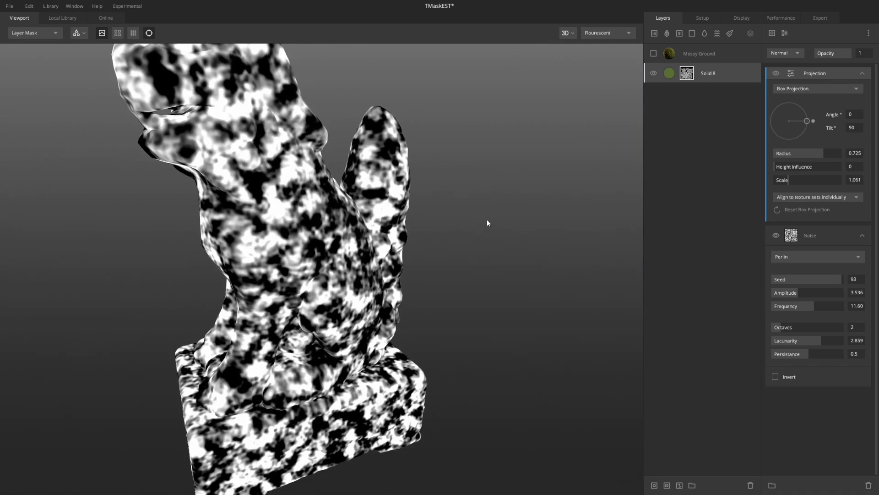
{"action": "middle_click_drag", "start_coordinate": [366, 200], "coordinate": [400, 197]}
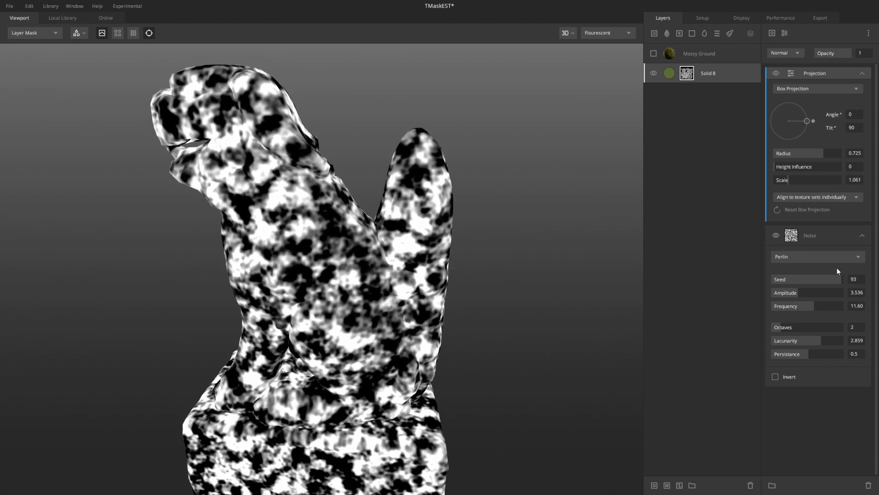
Set the Noise component's amplitude to 3.425 and frequency to 13.26, and check the mask around the statue's head.
{"action": "mouse_move", "coordinate": [804, 292]}
{"action": "left_mouse_down"}
{"action": "mouse_move", "coordinate": [792, 293]}
{"action": "mouse_move", "coordinate": [815, 302]}
{"action": "left_mouse_up"}
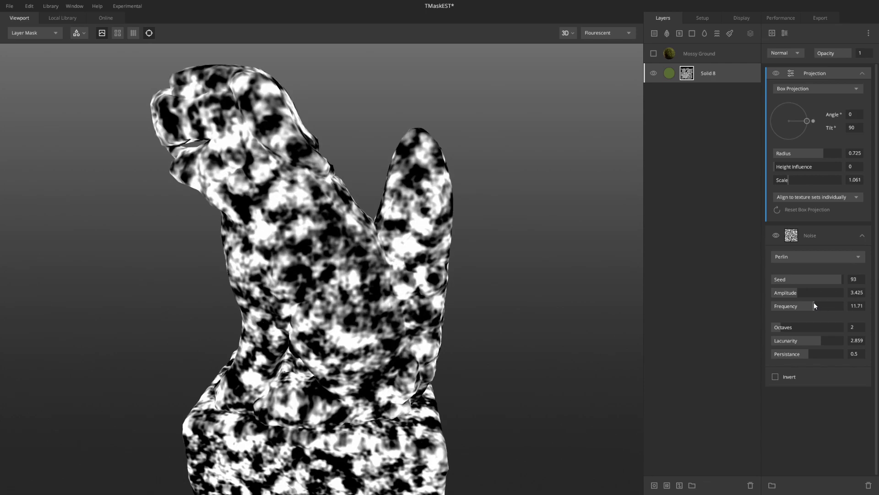
{"action": "middle_click_drag", "start_coordinate": [463, 202], "coordinate": [259, 398]}
{"action": "middle_click_drag", "start_coordinate": [382, 183], "coordinate": [368, 257]}
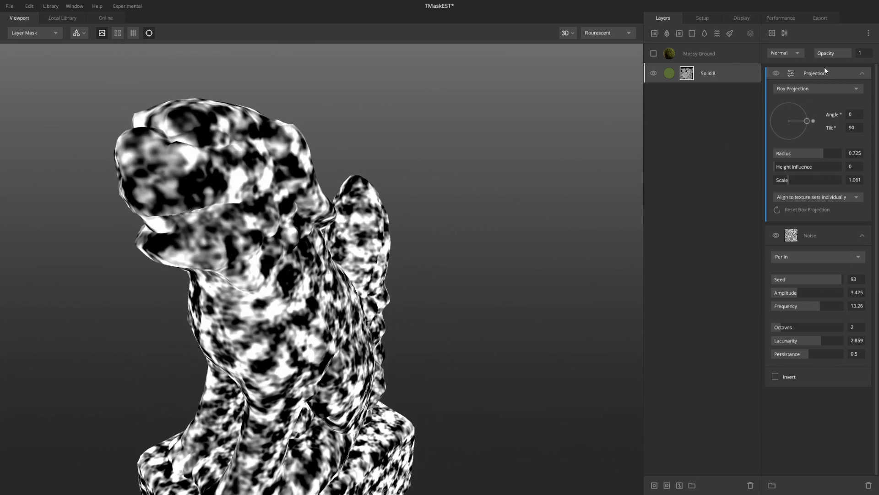
Add a Curvature component at the head of the Solid 8 mask stack and set its blend mode to Multiply.
{"action": "left_click", "coordinate": [771, 33]}
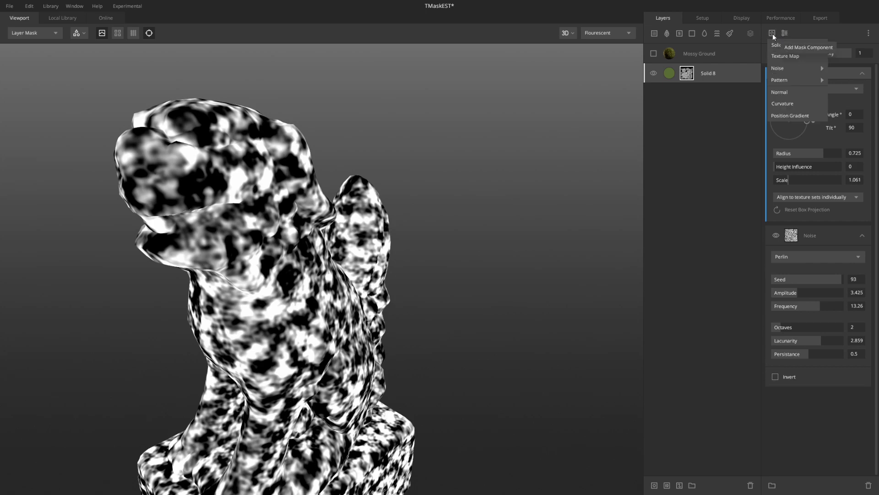
{"action": "left_click", "coordinate": [785, 105]}
{"action": "scroll", "coordinate": [465, 191], "scroll_direction": "up", "scroll_amount": 3}
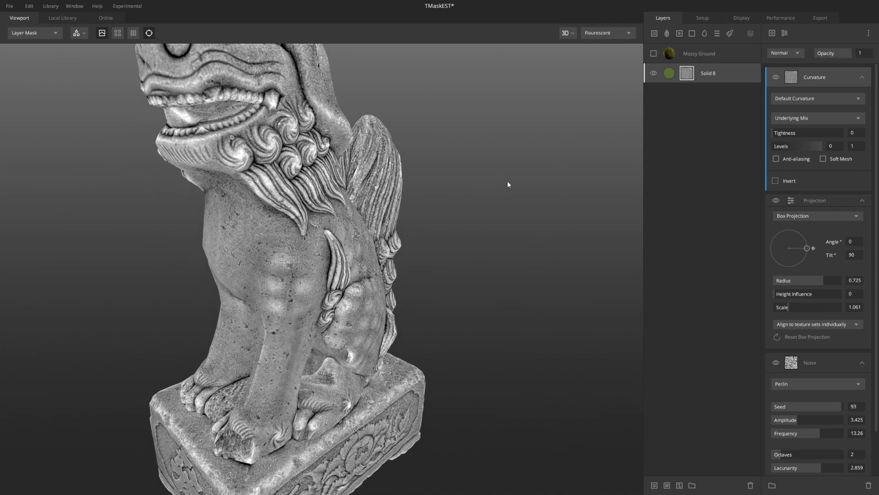
{"action": "scroll", "coordinate": [562, 163], "scroll_direction": "up", "scroll_amount": 2}
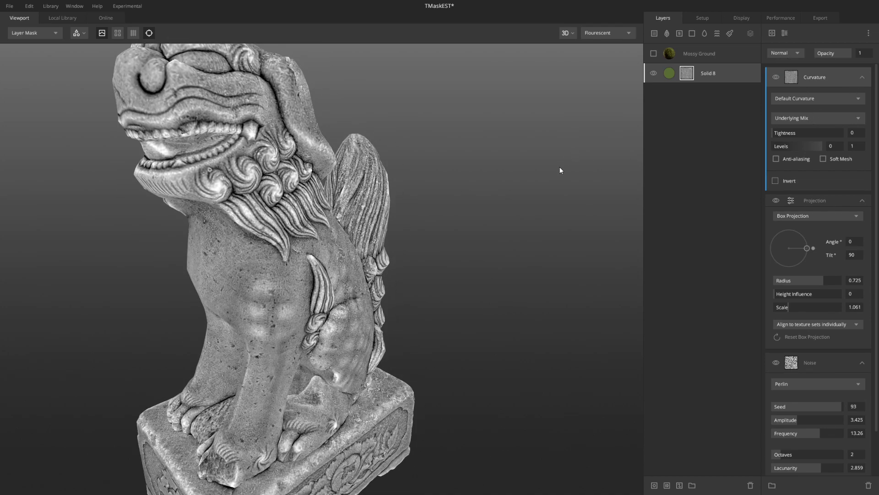
{"action": "left_click", "coordinate": [791, 51]}
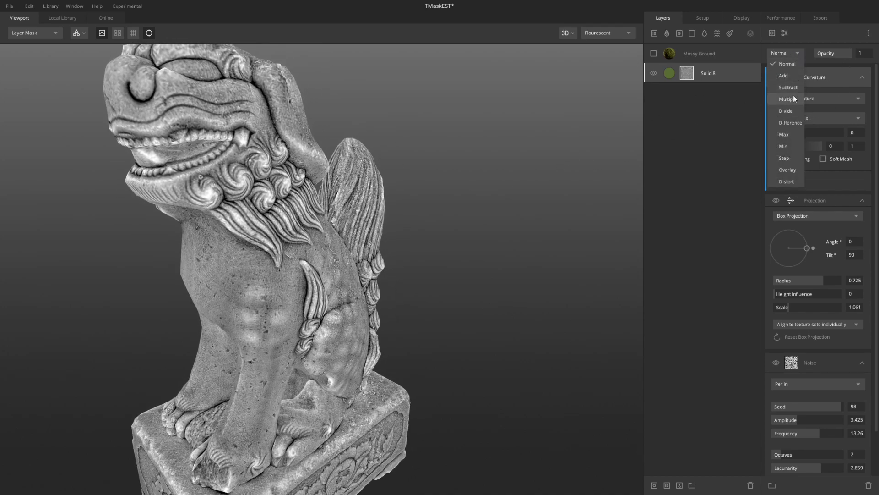
{"action": "left_click", "coordinate": [793, 99]}
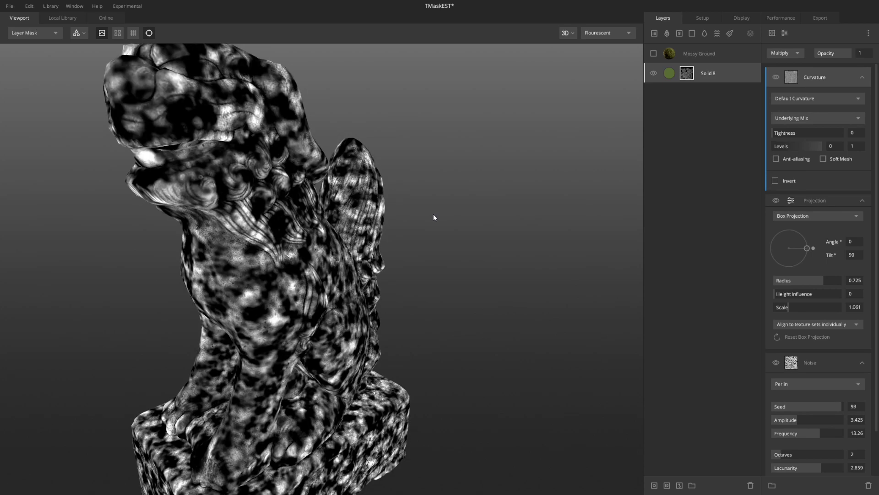
{"action": "left_click_drag", "start_coordinate": [454, 191], "coordinate": [456, 182], "text": "alt"}
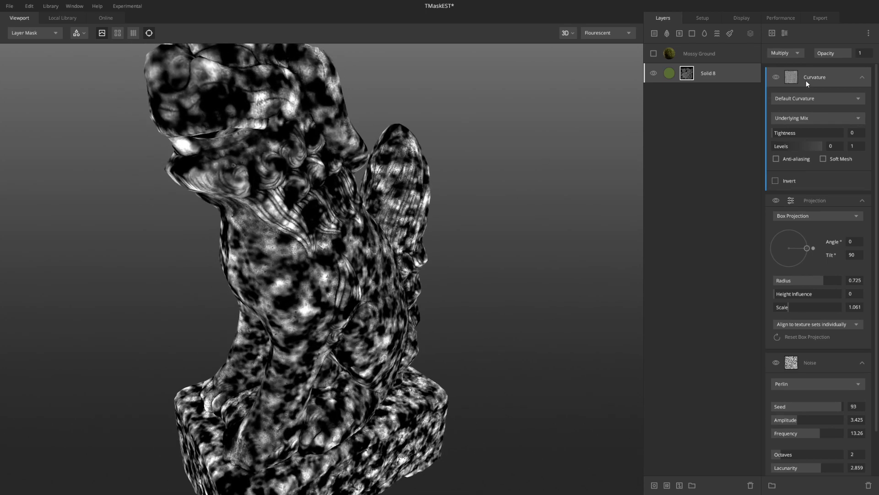
Set the Curvature component's levels to 0.429 and 0.746, and check the mask on the statue.
{"action": "mouse_move", "coordinate": [776, 147]}
{"action": "left_mouse_down"}
{"action": "mouse_move", "coordinate": [812, 143]}
{"action": "mouse_move", "coordinate": [779, 148]}
{"action": "mouse_move", "coordinate": [794, 147]}
{"action": "left_mouse_up"}
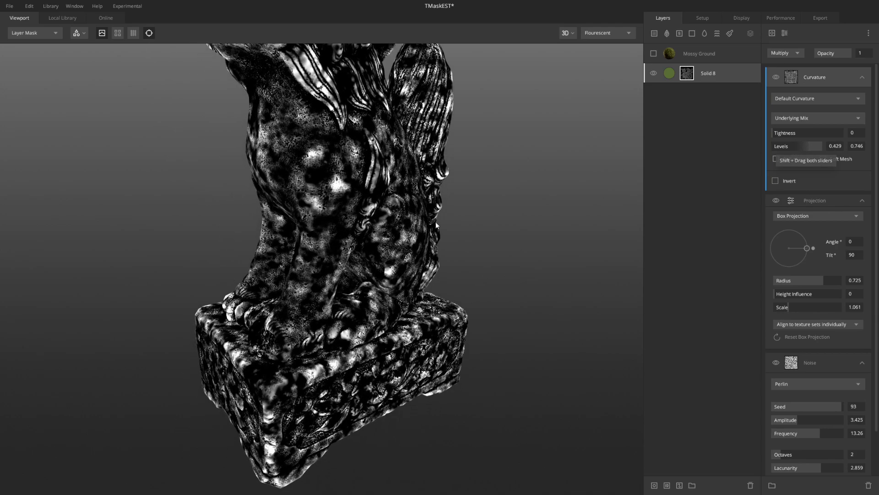
{"action": "middle_click_drag", "start_coordinate": [439, 226], "coordinate": [447, 263]}
{"action": "left_click_drag", "start_coordinate": [447, 263], "coordinate": [445, 161], "text": "alt"}
{"action": "middle_click_drag", "start_coordinate": [445, 160], "coordinate": [447, 245]}
{"action": "left_click_drag", "start_coordinate": [447, 245], "coordinate": [450, 248], "text": "alt"}
Set the Noise component's frequency to 9.061, octaves to 4, lacunarity to 2.229 and amplitude to 2.928.
{"action": "scroll", "coordinate": [823, 293], "scroll_direction": "down", "scroll_amount": 2}
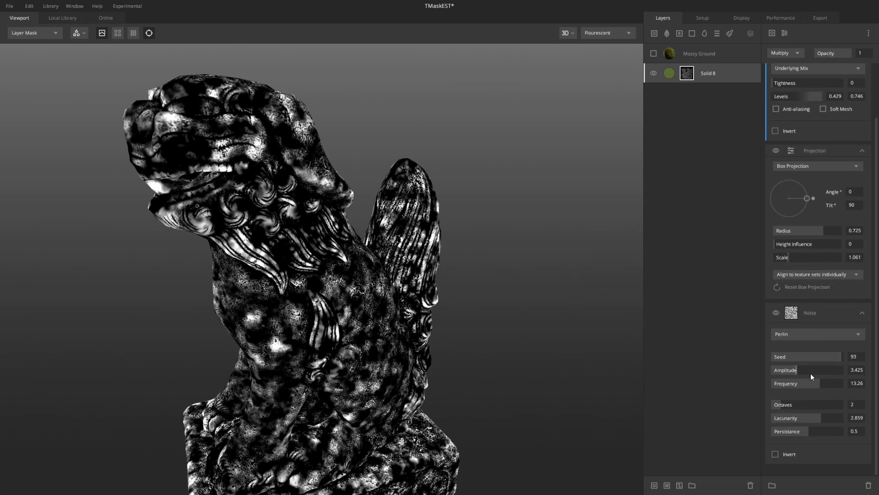
{"action": "left_click_drag", "start_coordinate": [812, 381], "coordinate": [802, 383]}
{"action": "left_click_drag", "start_coordinate": [812, 420], "coordinate": [799, 404]}
{"action": "mouse_move", "coordinate": [797, 369]}
{"action": "left_mouse_down"}
{"action": "mouse_move", "coordinate": [781, 369]}
{"action": "mouse_move", "coordinate": [816, 373]}
{"action": "mouse_move", "coordinate": [793, 372]}
{"action": "left_mouse_up"}
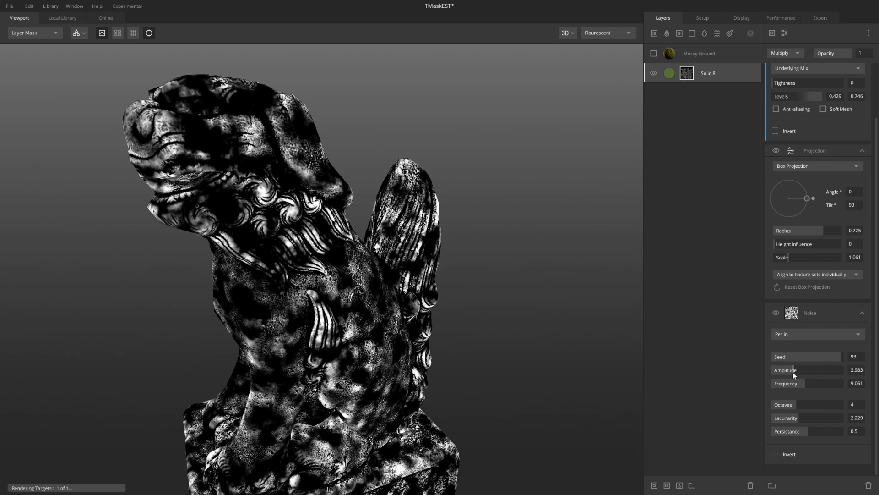
{"action": "left_click_drag", "start_coordinate": [420, 211], "coordinate": [468, 217], "text": "alt"}
Set the Box Projection's scale to 0.798 and check the mask on the lion's head.
{"action": "scroll", "coordinate": [841, 130], "scroll_direction": "up", "scroll_amount": 3}
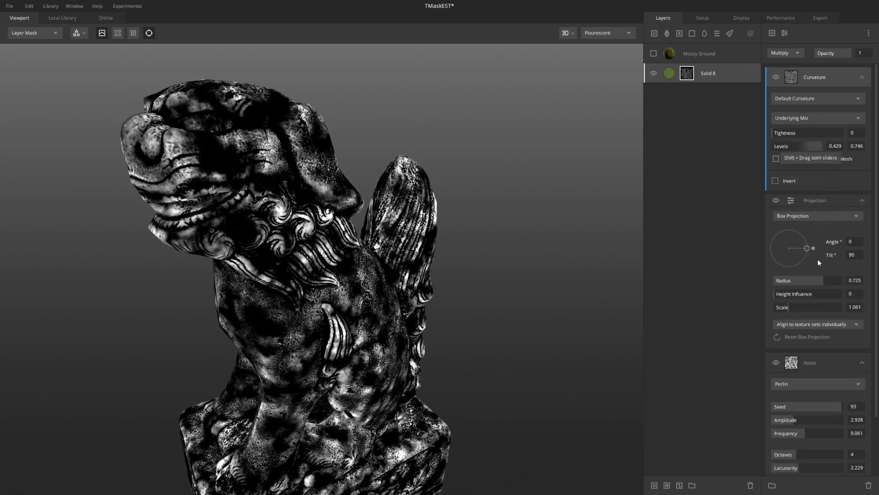
{"action": "mouse_move", "coordinate": [788, 304]}
{"action": "left_mouse_down"}
{"action": "mouse_move", "coordinate": [816, 304]}
{"action": "mouse_move", "coordinate": [784, 303]}
{"action": "left_mouse_up"}
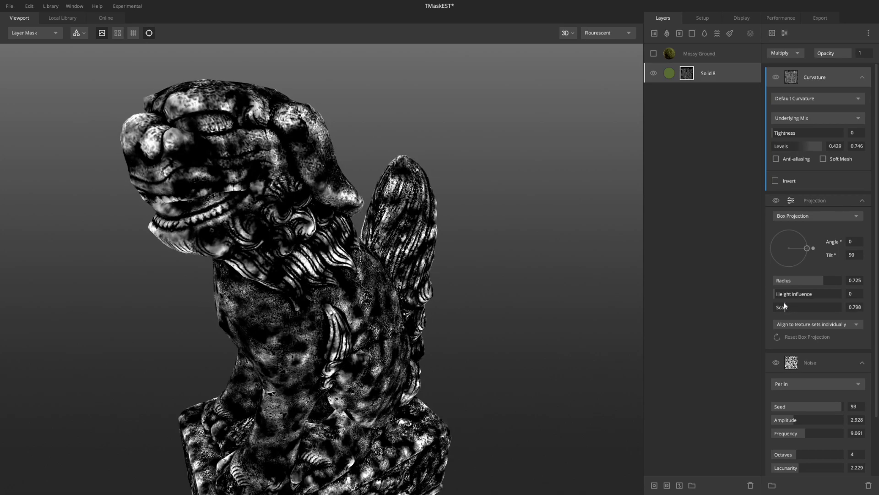
{"action": "left_click_drag", "start_coordinate": [437, 191], "coordinate": [408, 196], "text": "alt"}
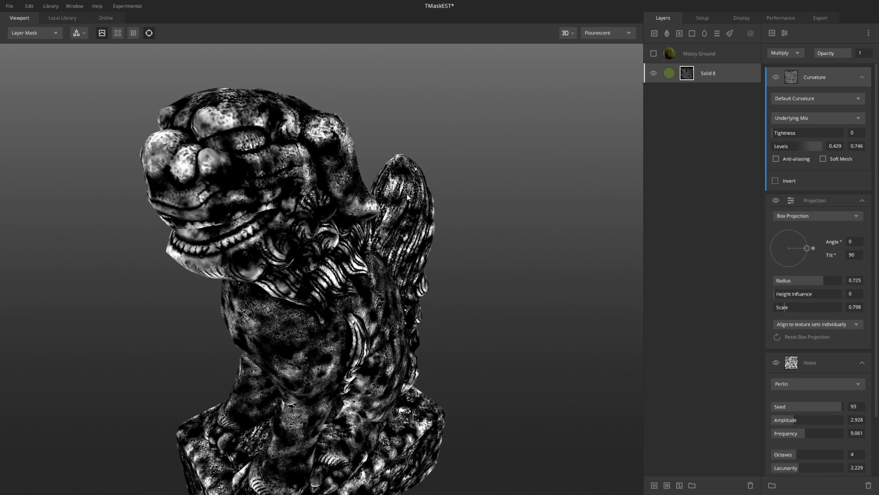
Compare the mask with and without the Curvature component, and examine it on the statue's base, head, mane and tail.
{"action": "left_click", "coordinate": [777, 76]}
{"action": "left_click", "coordinate": [776, 76]}
{"action": "left_click_drag", "start_coordinate": [440, 259], "coordinate": [379, 233], "text": "alt"}
{"action": "middle_click_drag", "start_coordinate": [323, 267], "coordinate": [361, 162], "text": "alt"}
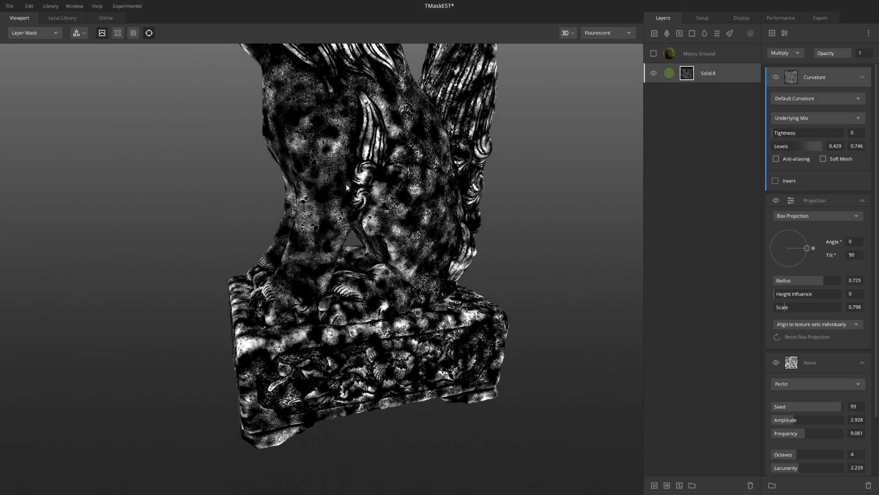
{"action": "right_click_drag", "start_coordinate": [325, 231], "coordinate": [393, 130], "text": "alt"}
{"action": "middle_click_drag", "start_coordinate": [393, 131], "coordinate": [365, 362], "text": "alt"}
{"action": "right_click_drag", "start_coordinate": [529, 231], "coordinate": [373, 242], "text": "alt"}
{"action": "middle_click_drag", "start_coordinate": [372, 241], "coordinate": [362, 286], "text": "alt"}
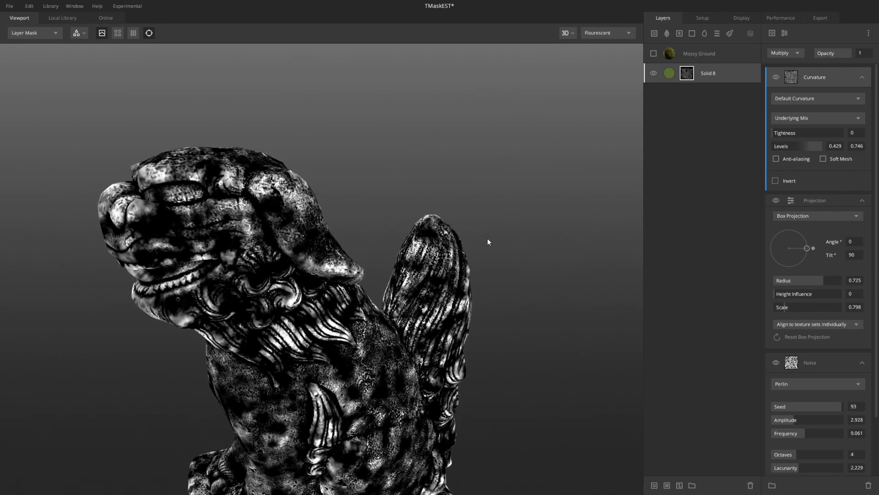
{"action": "middle_click_drag", "start_coordinate": [495, 242], "coordinate": [489, 168], "text": "alt"}
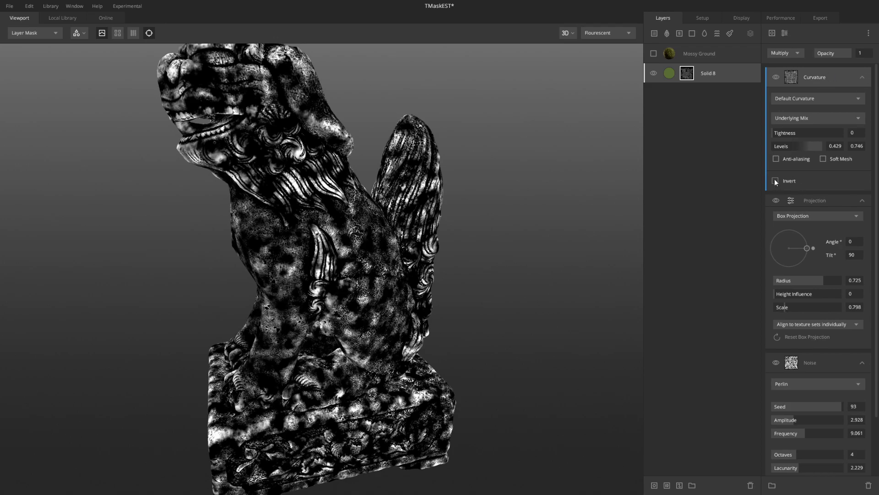
{"action": "scroll", "coordinate": [332, 183], "scroll_direction": "up", "scroll_amount": 8}
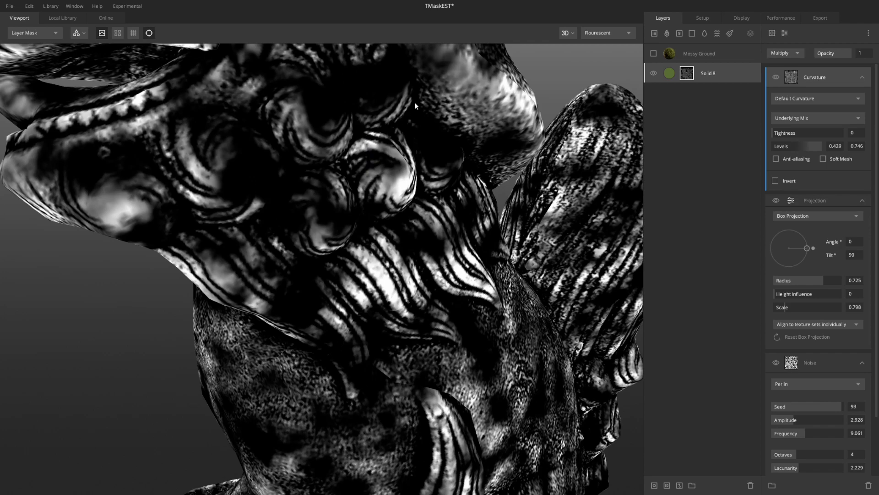
{"action": "middle_click_drag", "start_coordinate": [367, 345], "coordinate": [293, 247]}
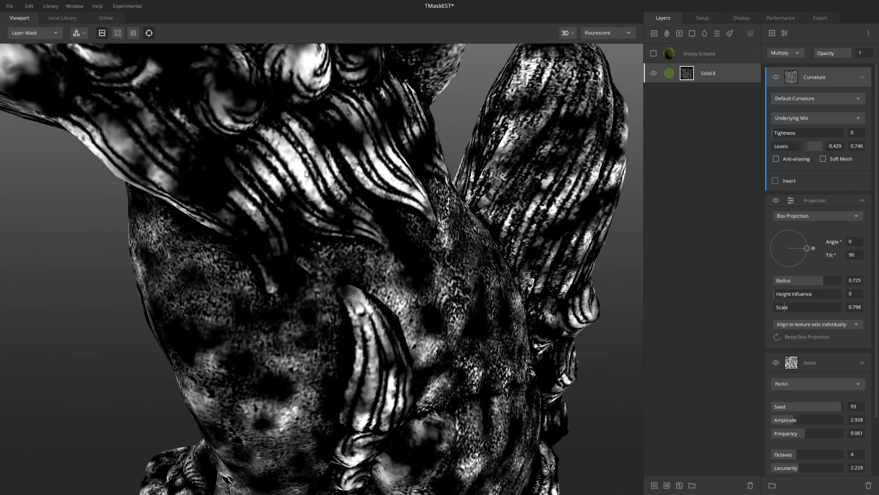
{"action": "left_click_drag", "start_coordinate": [375, 165], "coordinate": [334, 163], "text": "alt"}
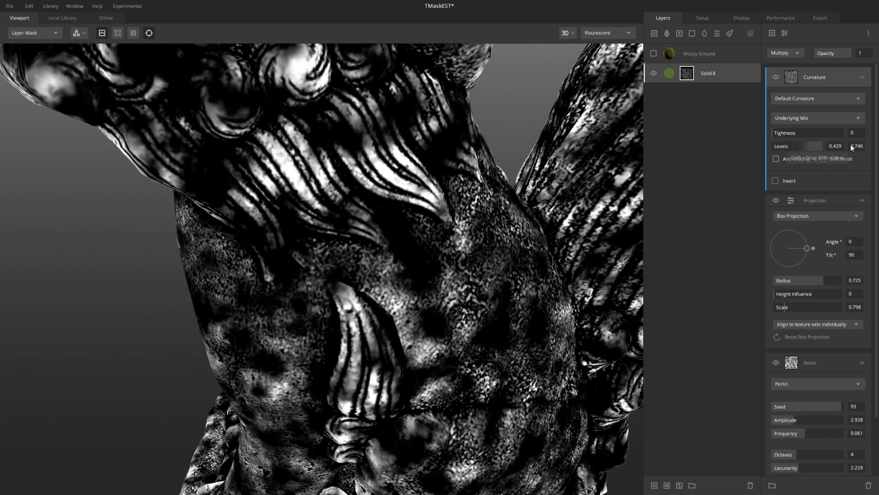
Invert the Curvature component and set its levels to 0.476 and 0.738, checking the mask around the statue.
{"action": "left_click", "coordinate": [776, 180]}
{"action": "scroll", "coordinate": [352, 211], "scroll_direction": "down", "scroll_amount": 5}
{"action": "mouse_move", "coordinate": [352, 212]}
{"action": "left_mouse_down", "text": "alt"}
{"action": "mouse_move", "coordinate": [330, 189]}
{"action": "mouse_move", "coordinate": [360, 224]}
{"action": "left_mouse_up", "text": "alt"}
{"action": "middle_click_drag", "start_coordinate": [268, 100], "coordinate": [318, 178], "text": "alt"}
{"action": "left_click_drag", "start_coordinate": [318, 178], "coordinate": [380, 271], "text": "alt"}
{"action": "scroll", "coordinate": [218, 290], "scroll_direction": "up", "scroll_amount": 5}
{"action": "scroll", "coordinate": [455, 260], "scroll_direction": "down", "scroll_amount": 5}
{"action": "middle_click_drag", "start_coordinate": [455, 260], "coordinate": [444, 184], "text": "alt"}
{"action": "mouse_move", "coordinate": [792, 146]}
{"action": "left_mouse_down"}
{"action": "mouse_move", "coordinate": [809, 145]}
{"action": "mouse_move", "coordinate": [796, 148]}
{"action": "left_mouse_up"}
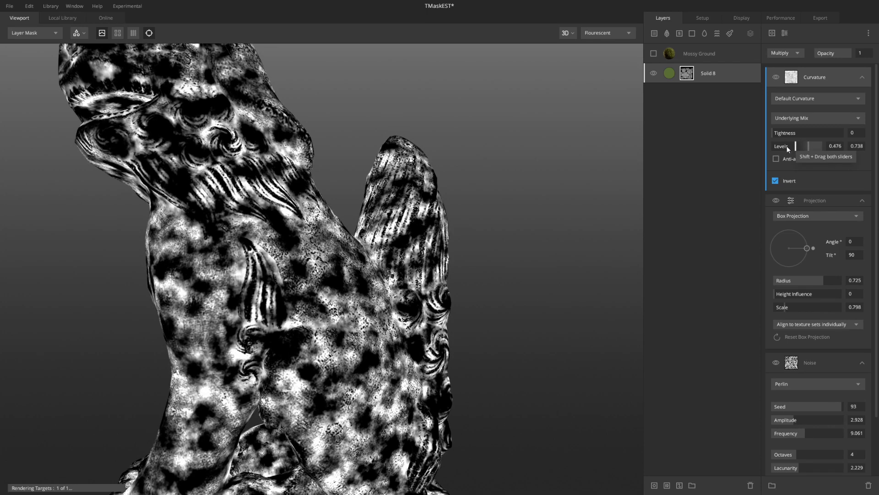
{"action": "middle_click_drag", "start_coordinate": [470, 199], "coordinate": [552, 219]}
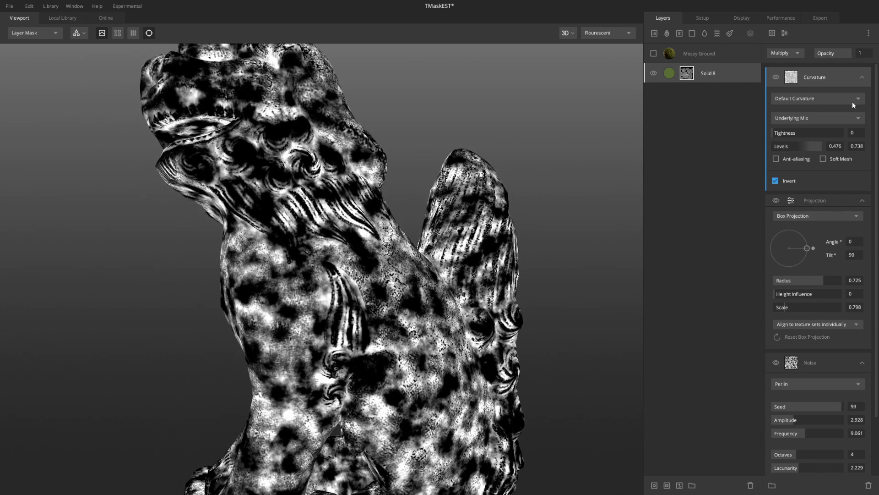
Collapse the Projection and Noise components in the mask stack and view the statue from another angle.
{"action": "left_click", "coordinate": [863, 199]}
{"action": "left_click", "coordinate": [863, 221]}
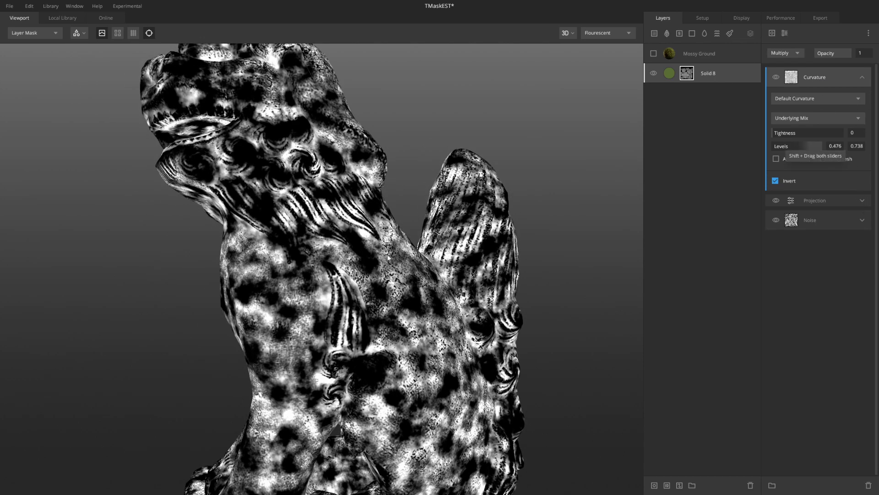
{"action": "left_click_drag", "start_coordinate": [378, 257], "coordinate": [486, 222]}
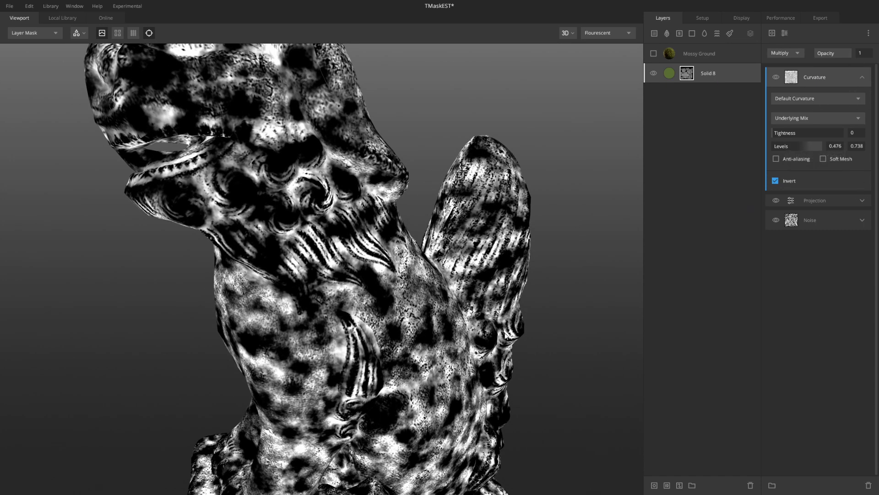
Add a Gradient Remap modifier above the Curvature component and set its range to 0 and 0.675 and its repeat to 0.
{"action": "left_click", "coordinate": [784, 32]}
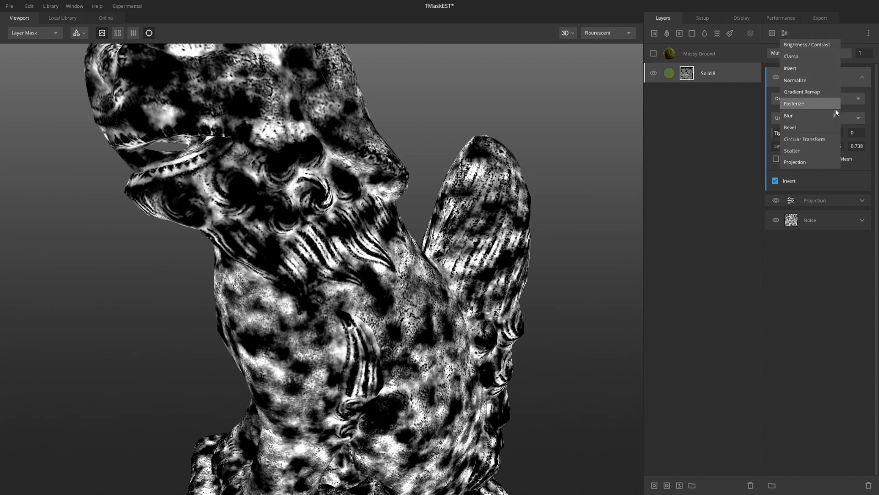
{"action": "left_click", "coordinate": [812, 90]}
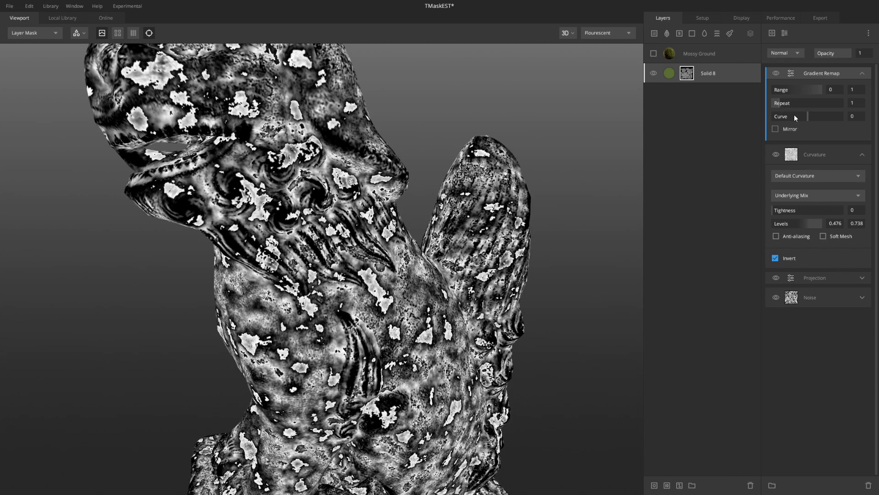
{"action": "mouse_move", "coordinate": [775, 88]}
{"action": "left_mouse_down"}
{"action": "mouse_move", "coordinate": [792, 88]}
{"action": "mouse_move", "coordinate": [760, 87]}
{"action": "left_mouse_up"}
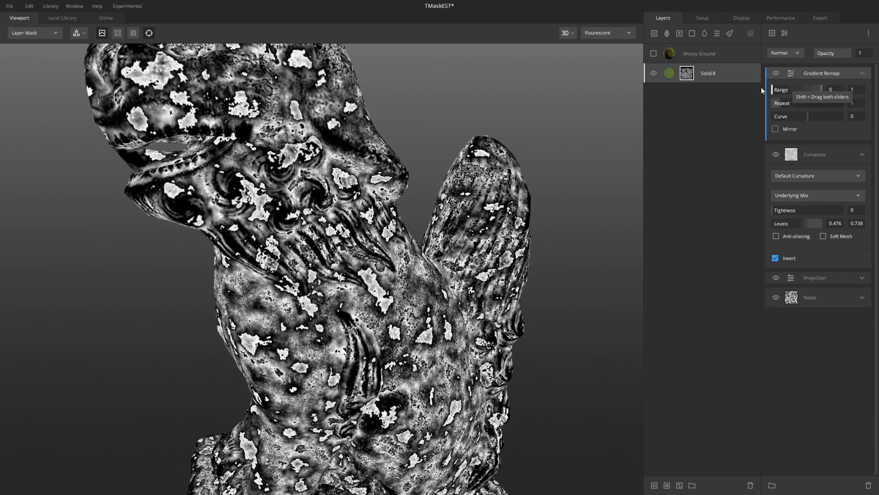
{"action": "mouse_move", "coordinate": [821, 88]}
{"action": "left_mouse_down"}
{"action": "mouse_move", "coordinate": [763, 103]}
{"action": "mouse_move", "coordinate": [797, 92]}
{"action": "mouse_move", "coordinate": [770, 90]}
{"action": "mouse_move", "coordinate": [762, 93]}
{"action": "mouse_move", "coordinate": [813, 91]}
{"action": "mouse_move", "coordinate": [806, 89]}
{"action": "left_mouse_up"}
{"action": "scroll", "coordinate": [512, 118], "scroll_direction": "down", "scroll_amount": 5}
{"action": "middle_click_drag", "start_coordinate": [512, 119], "coordinate": [496, 191]}
Compare the mask with the Gradient Remap modifier hidden and shown.
{"action": "left_click", "coordinate": [776, 73]}
{"action": "left_click", "coordinate": [776, 73]}
{"action": "left_click", "coordinate": [776, 74]}
{"action": "left_click", "coordinate": [776, 73]}
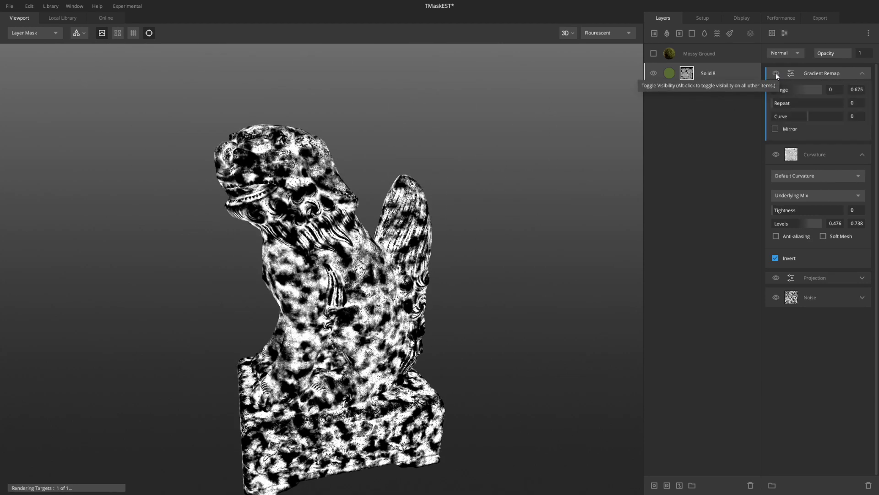
Display the statue in the PBR Metalness view and examine the green moss coverage on the head and body.
{"action": "key", "text": "m"}
{"action": "scroll", "coordinate": [410, 221], "scroll_direction": "up", "scroll_amount": 4}
{"action": "scroll", "coordinate": [410, 218], "scroll_direction": "down", "scroll_amount": 4}
{"action": "left_click_drag", "start_coordinate": [410, 218], "coordinate": [301, 125]}
{"action": "scroll", "coordinate": [341, 290], "scroll_direction": "up", "scroll_amount": 4}
{"action": "scroll", "coordinate": [342, 290], "scroll_direction": "up", "scroll_amount": 4}
{"action": "middle_click_drag", "start_coordinate": [340, 120], "coordinate": [330, 366]}
{"action": "left_click_drag", "start_coordinate": [345, 308], "coordinate": [363, 254]}
{"action": "scroll", "coordinate": [355, 265], "scroll_direction": "down", "scroll_amount": 5}
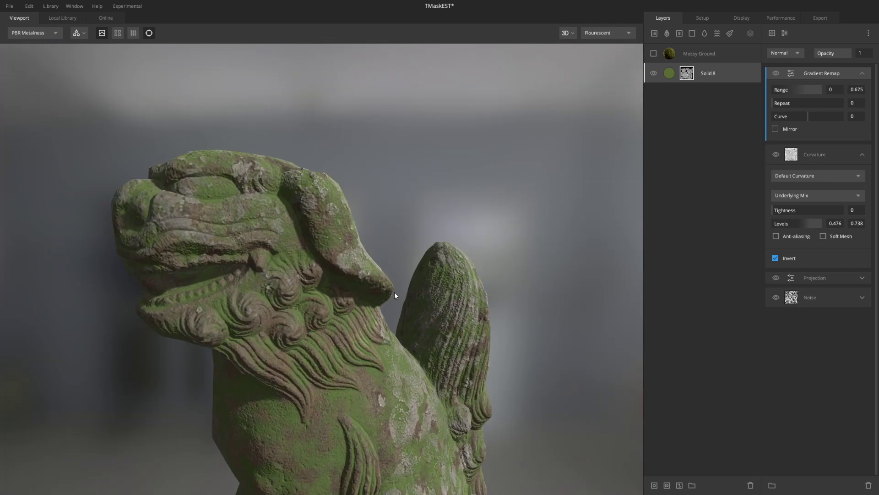
Open the Solid 8 layer's properties and inspect the solid green colour on the mane and body.
{"action": "left_click", "coordinate": [668, 75]}
{"action": "scroll", "coordinate": [353, 231], "scroll_direction": "up", "scroll_amount": 5}
{"action": "left_click_drag", "start_coordinate": [432, 216], "coordinate": [439, 255]}
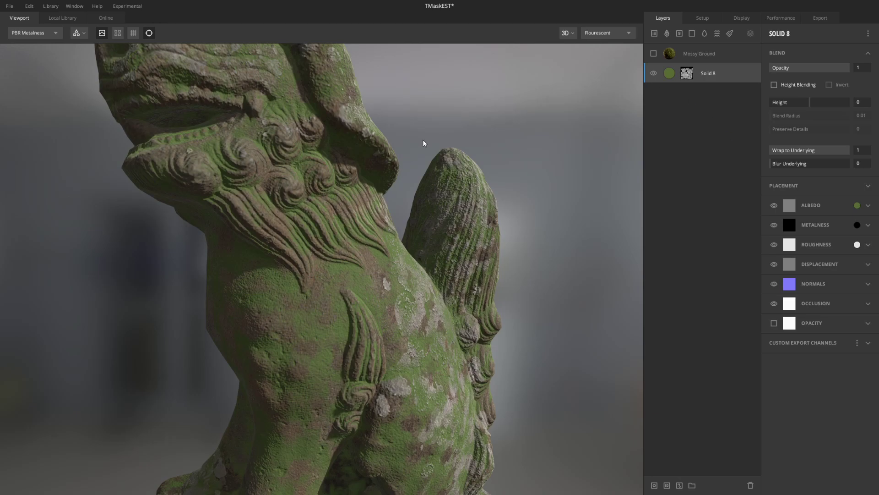
{"action": "left_click_drag", "start_coordinate": [331, 127], "coordinate": [314, 112]}
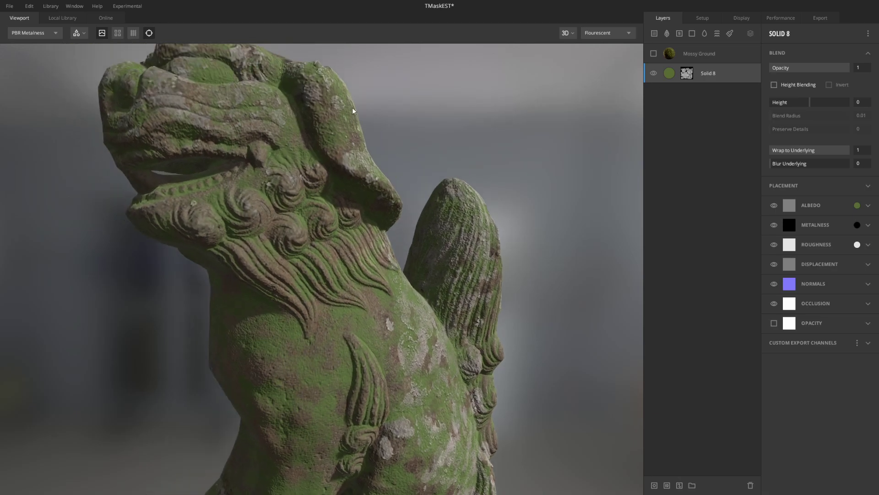
Show the Mossy Ground layer and clip it to the masked Solid 8 layer.
{"action": "left_click", "coordinate": [654, 53]}
{"action": "left_click", "coordinate": [668, 54]}
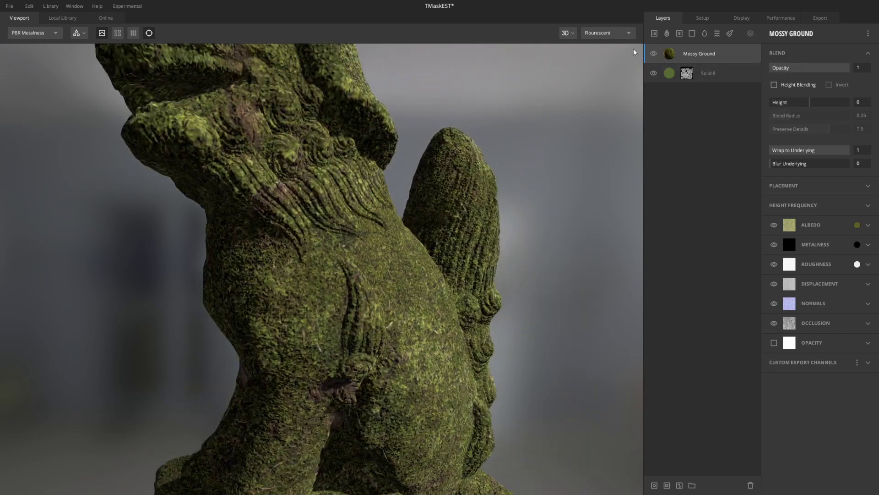
{"action": "left_click", "coordinate": [669, 54], "text": "alt"}
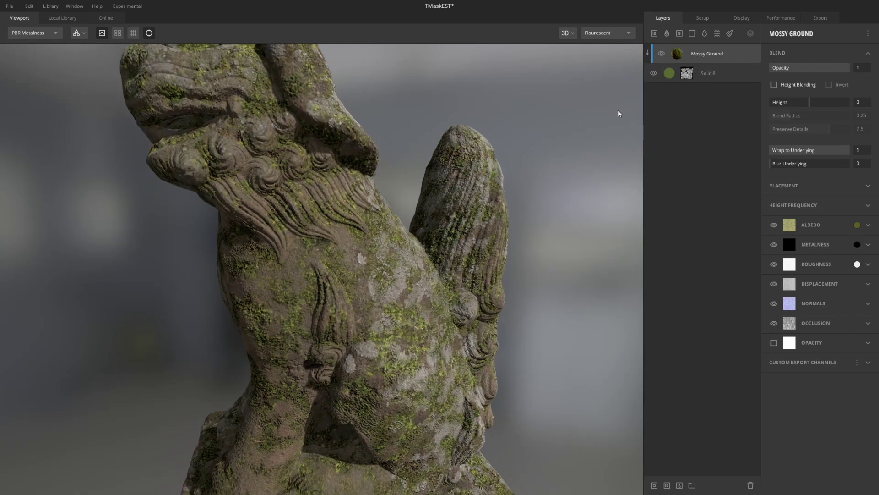
Compare the statue with the clipped Mossy Ground layer hidden and shown, and examine the moss on the mane and back.
{"action": "left_click", "coordinate": [661, 53]}
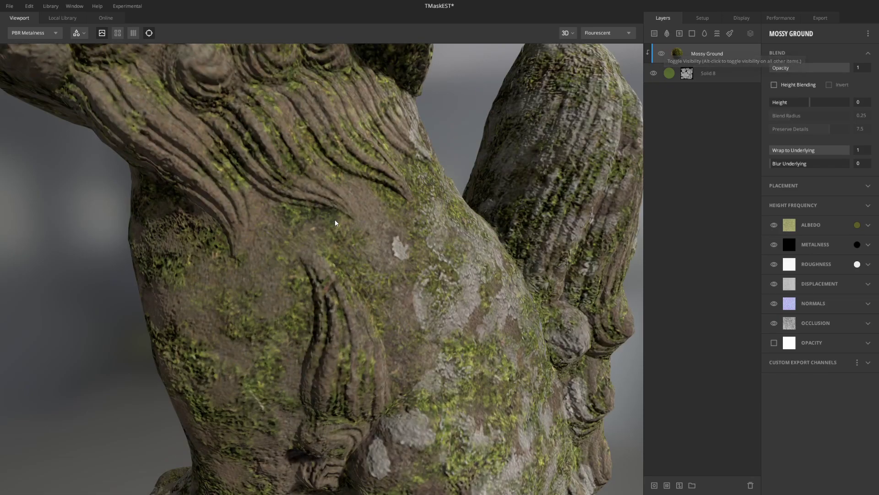
{"action": "left_click", "coordinate": [662, 54]}
{"action": "left_click", "coordinate": [663, 54]}
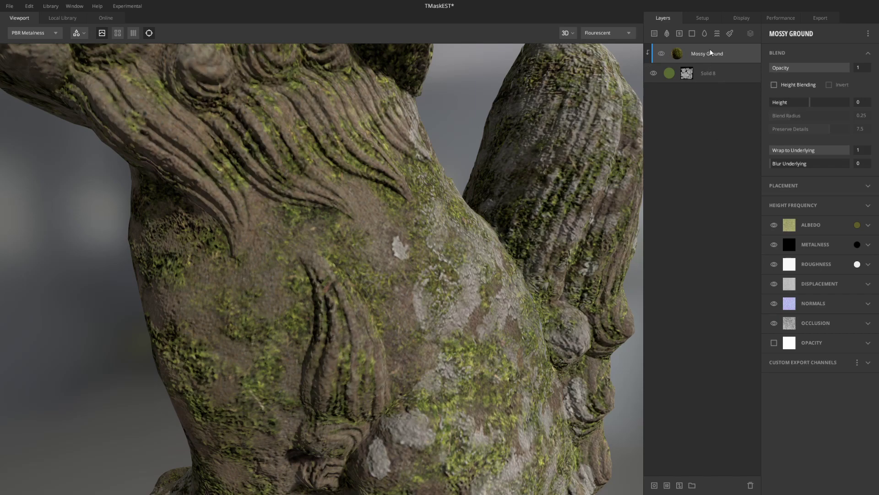
{"action": "left_click", "coordinate": [662, 54]}
{"action": "left_click", "coordinate": [663, 53]}
{"action": "left_click_drag", "start_coordinate": [425, 223], "coordinate": [447, 241]}
{"action": "scroll", "coordinate": [446, 241], "scroll_direction": "down", "scroll_amount": 3}
{"action": "left_click_drag", "start_coordinate": [328, 199], "coordinate": [342, 188]}
{"action": "middle_click_drag", "start_coordinate": [342, 188], "coordinate": [369, 183]}
{"action": "scroll", "coordinate": [368, 183], "scroll_direction": "up", "scroll_amount": 5}
{"action": "left_click_drag", "start_coordinate": [369, 183], "coordinate": [385, 191]}
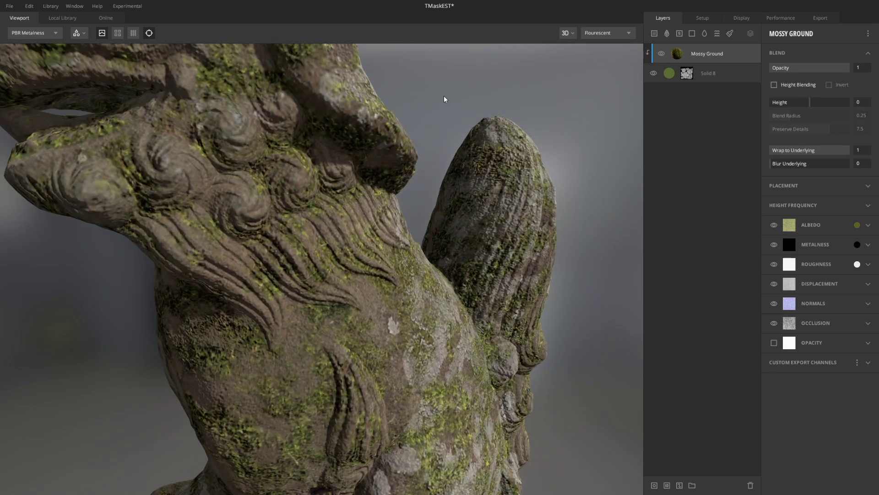
Open the Solid 8 layer's mask stack, look through the available mask modifiers and view the whole statue.
{"action": "left_click", "coordinate": [705, 72]}
{"action": "left_click", "coordinate": [786, 33]}
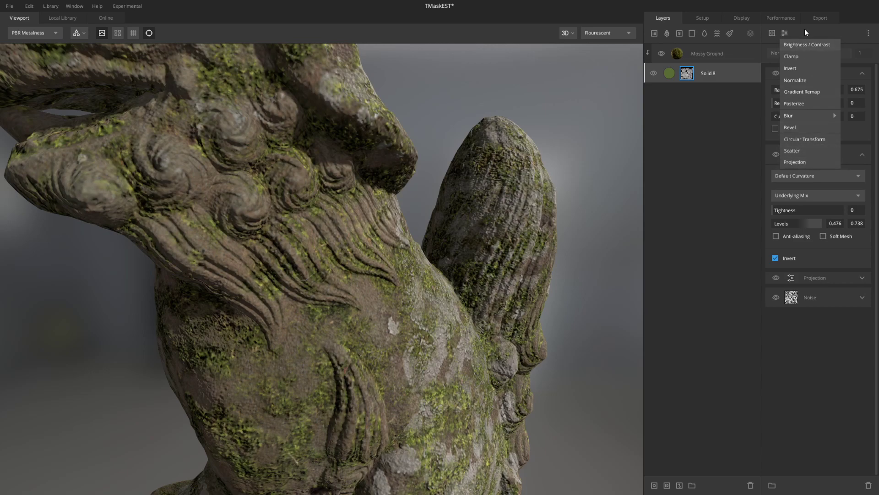
{"action": "left_click", "coordinate": [468, 294]}
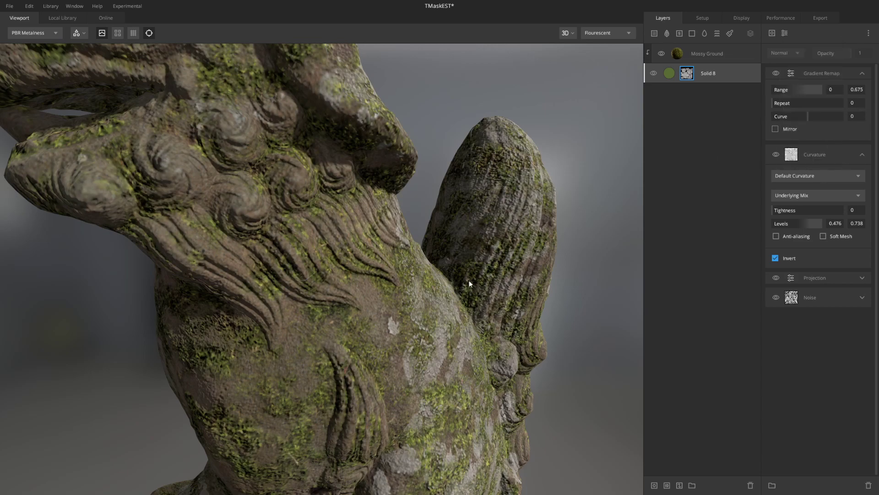
{"action": "scroll", "coordinate": [469, 249], "scroll_direction": "down", "scroll_amount": 4}
{"action": "scroll", "coordinate": [419, 276], "scroll_direction": "up", "scroll_amount": 3}
{"action": "middle_click_drag", "start_coordinate": [420, 276], "coordinate": [420, 219]}
{"action": "scroll", "coordinate": [420, 225], "scroll_direction": "down", "scroll_amount": 5}
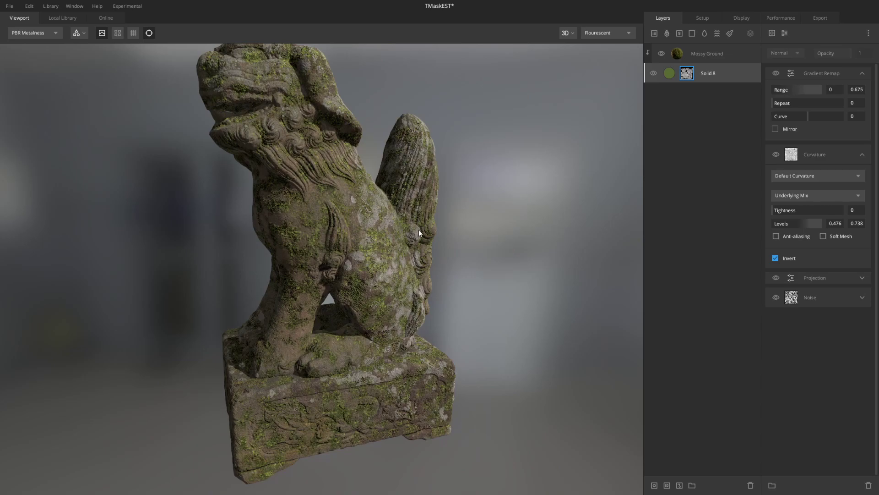